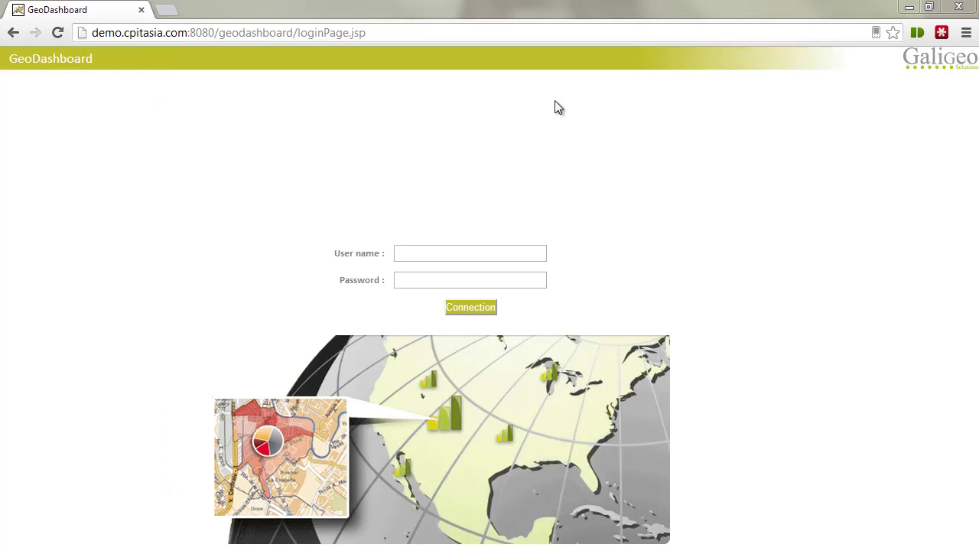
Sign in to the Location Intelligence Demo with the demo account and go full screen
left_click(502, 252)
type("demo")
key("Tab")
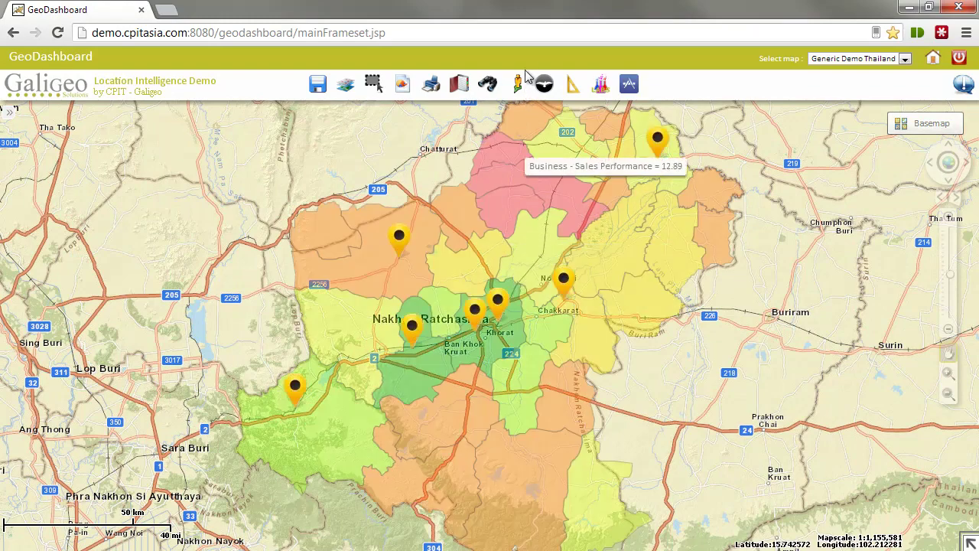
key("F11")
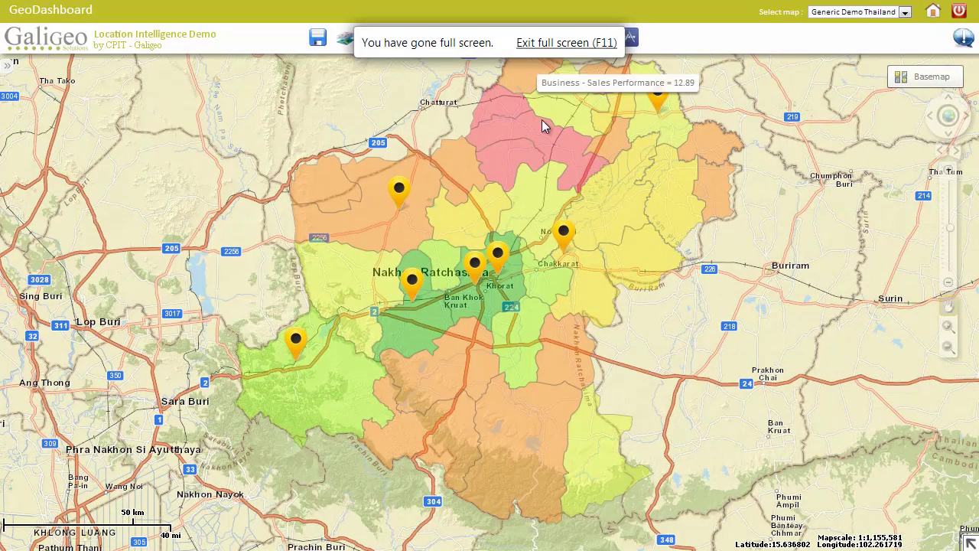
Zoom in on Nakhon Ratchasima to inspect values, then zoom back out to the national view
mouse_move(491, 276)
scroll(490, 285, "up", 1)
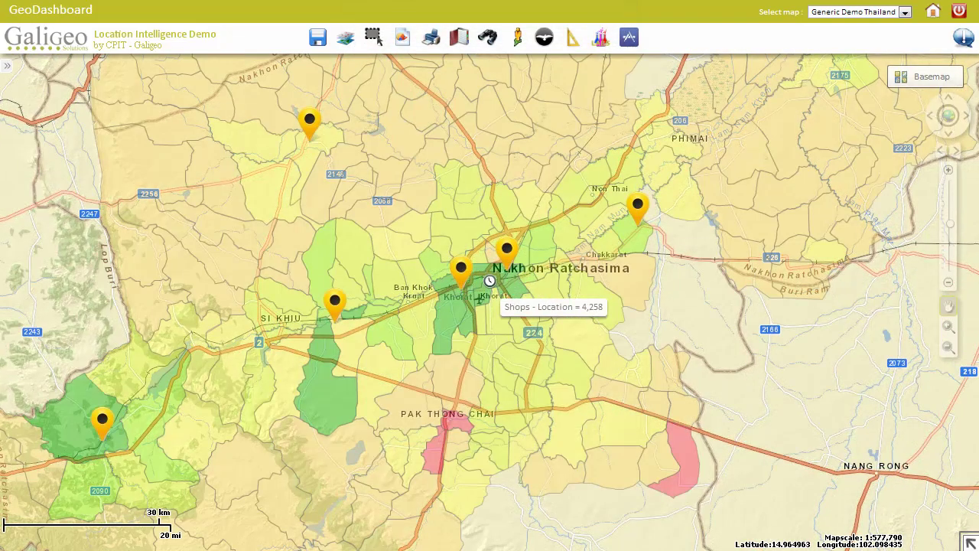
scroll(490, 281, "up", 1)
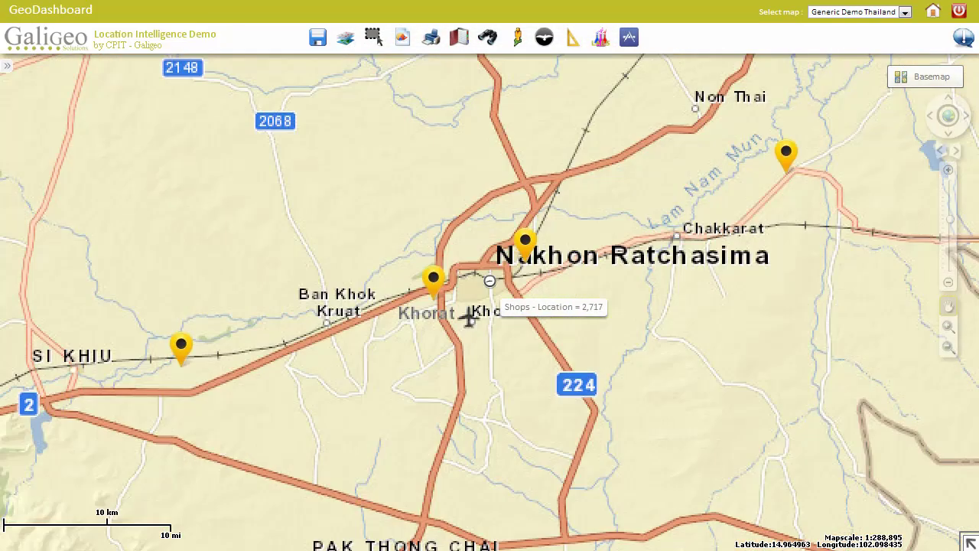
scroll(490, 281, "down", 2)
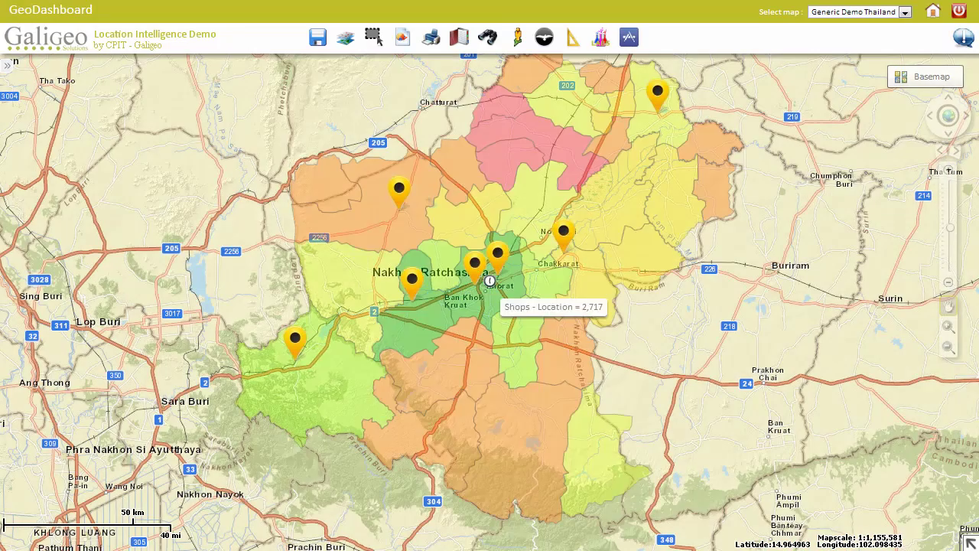
scroll(489, 281, "down", 1)
scroll(490, 281, "down", 1)
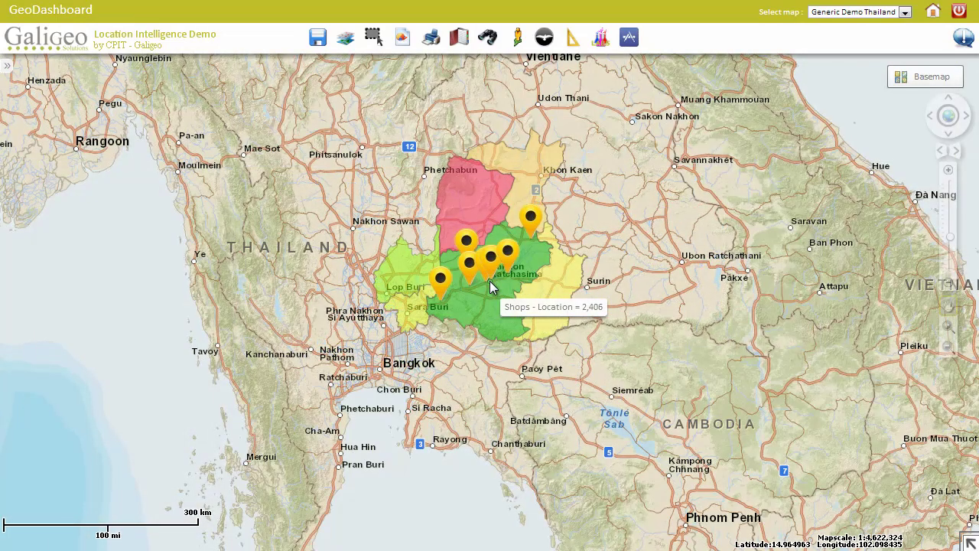
Pan the overview map to China and back, then box-zoom onto Chiang Mai
left_click(970, 543)
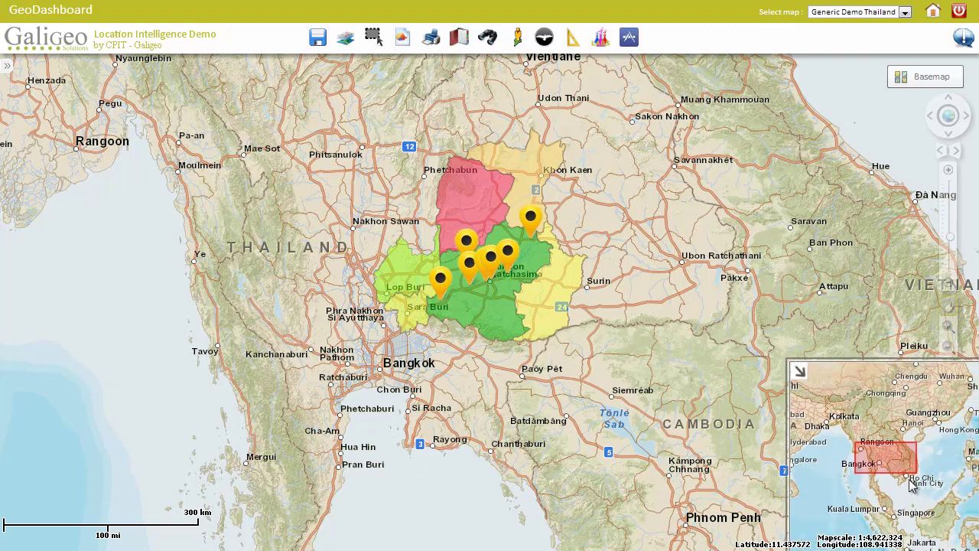
left_click_drag(903, 475, 972, 392)
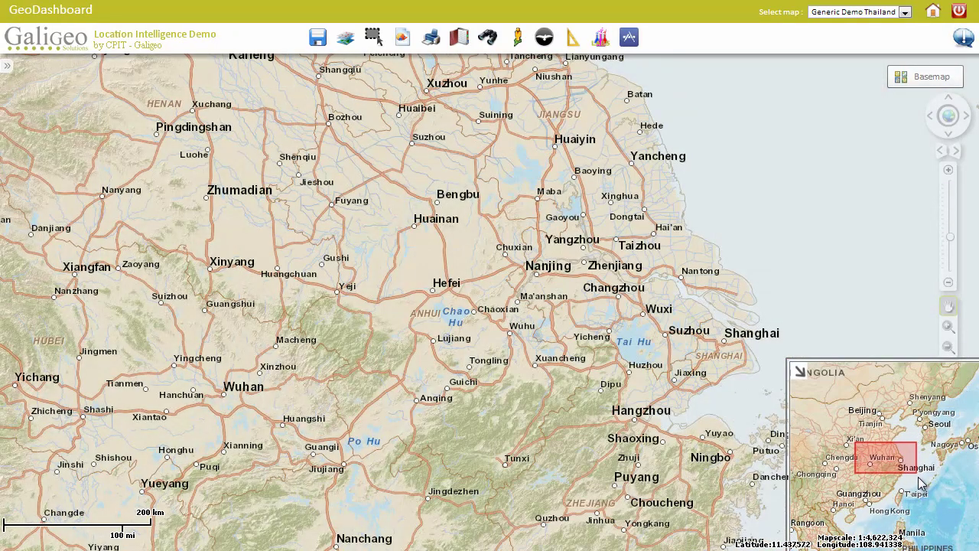
left_click_drag(900, 465, 843, 536)
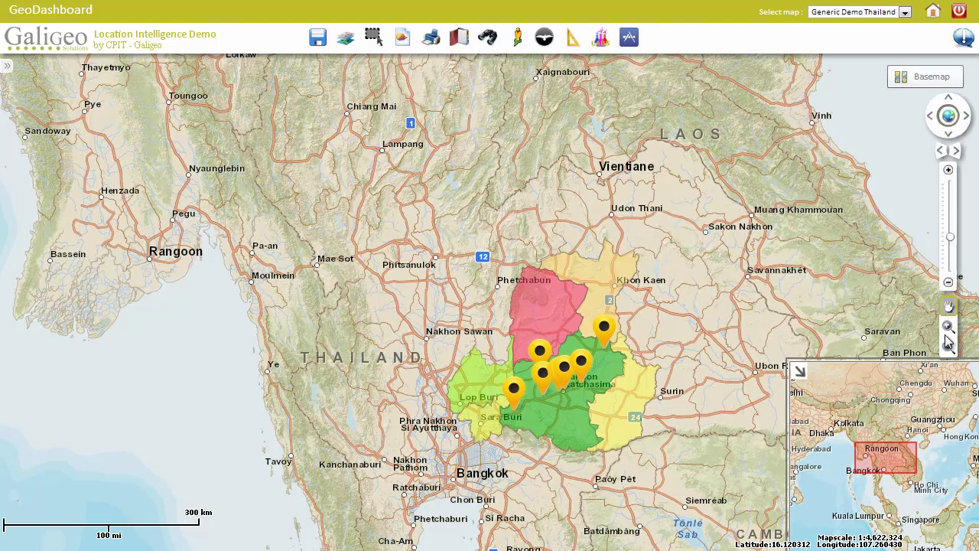
left_click(800, 371)
left_click(948, 326)
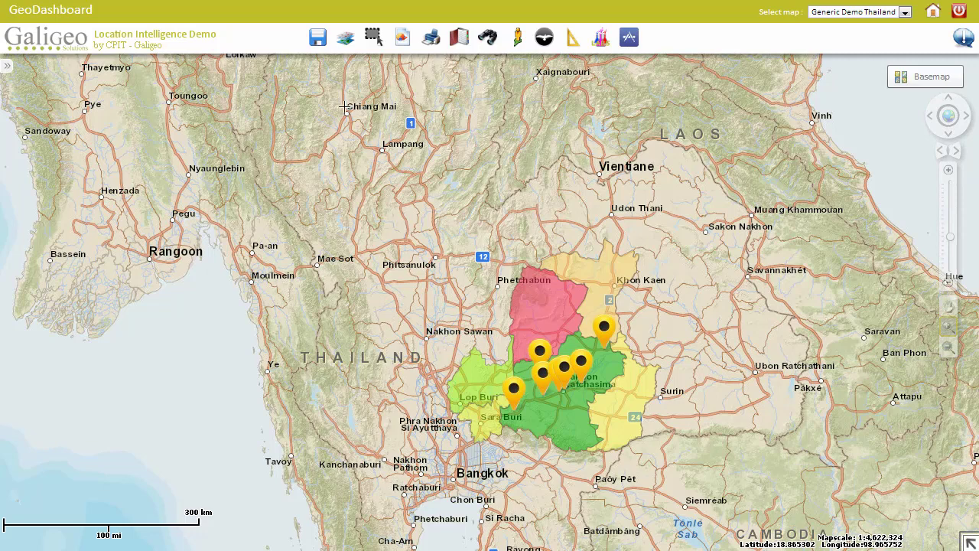
left_click_drag(344, 108, 355, 117)
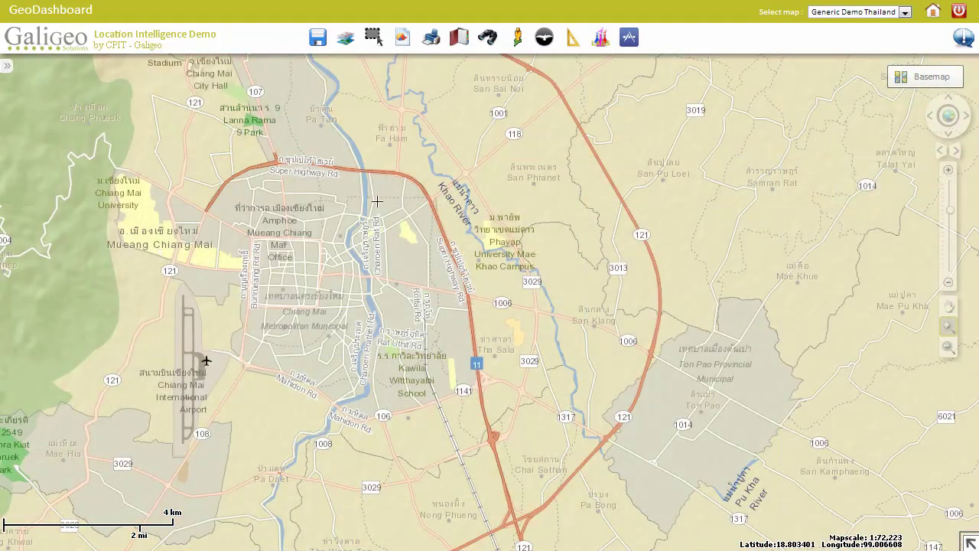
Box-zoom into central Chiang Mai, return to the pan tool and show the layer list
left_click_drag(184, 119, 596, 469)
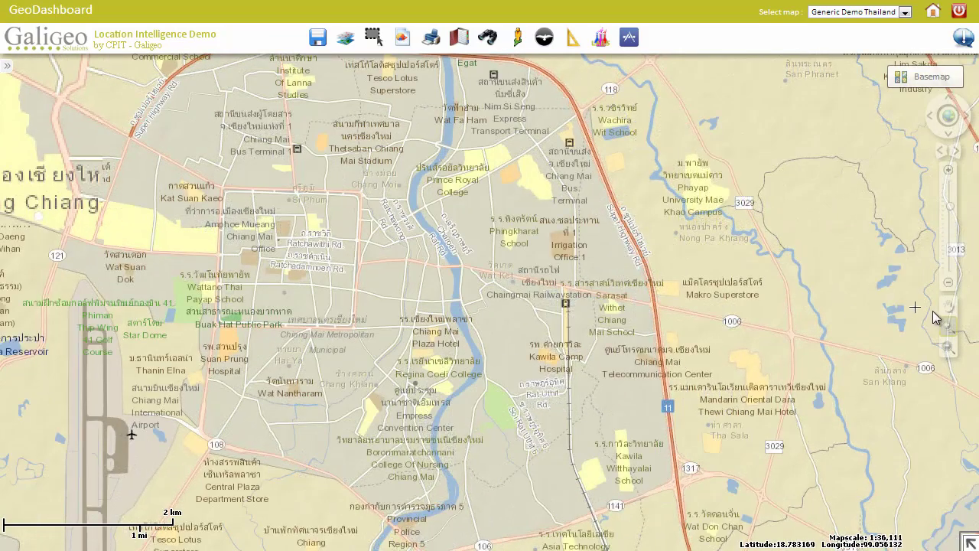
left_click(949, 309)
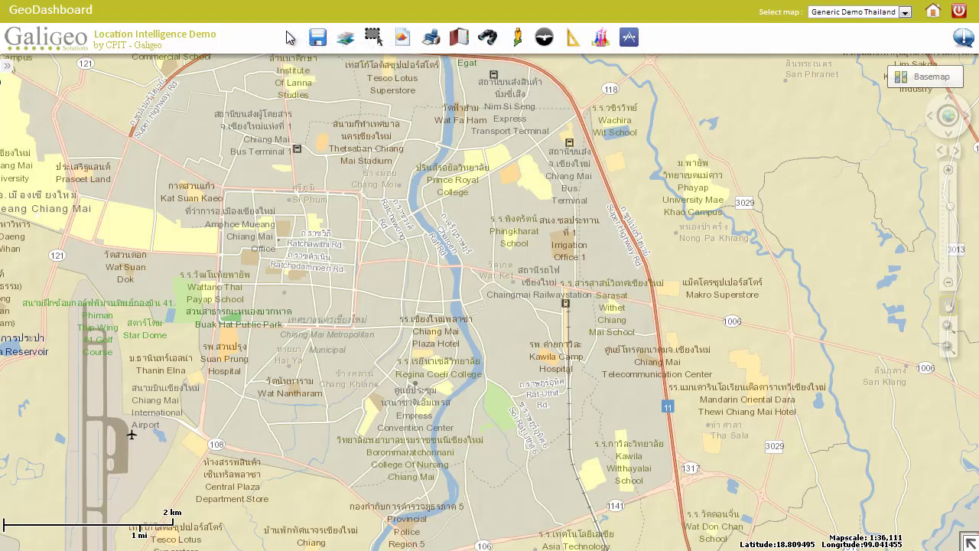
left_click(3, 71)
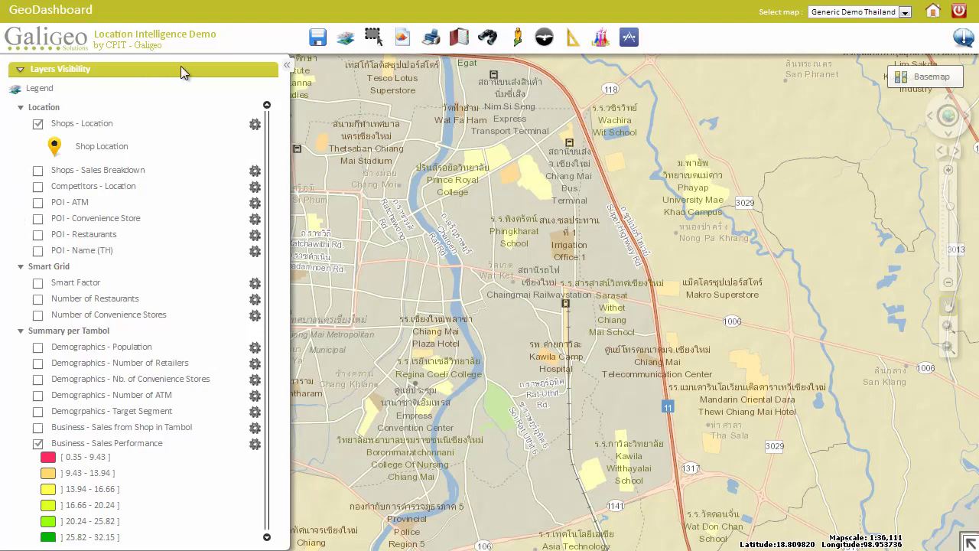
Hide the layer list, switch the basemap to Aerial and centre on the walled old city
left_click(288, 66)
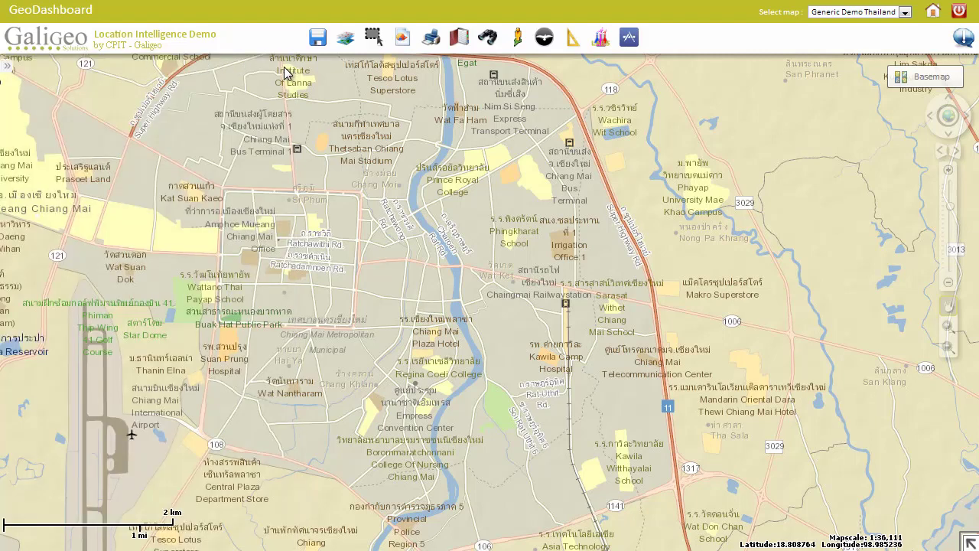
mouse_move(919, 85)
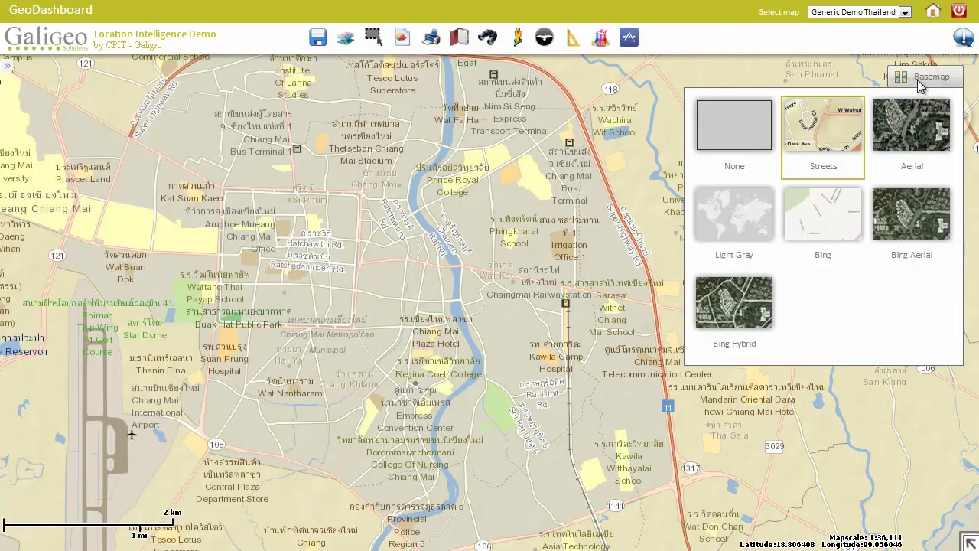
left_click(910, 124)
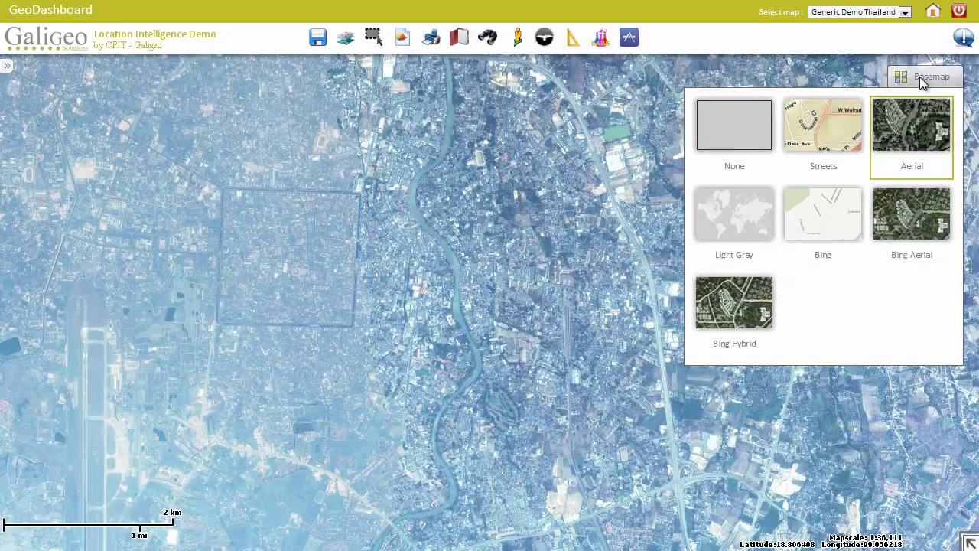
scroll(457, 266, "up", 2)
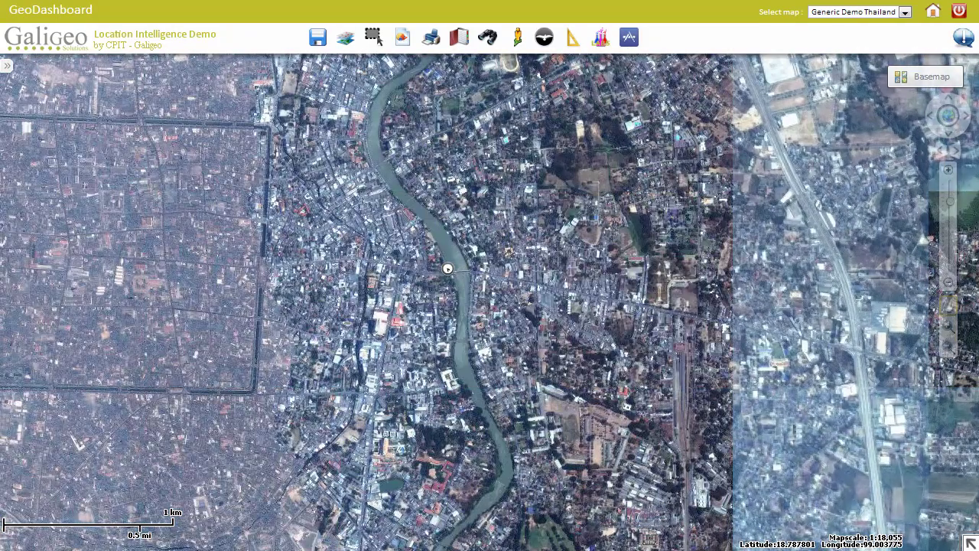
left_click_drag(449, 262, 563, 264)
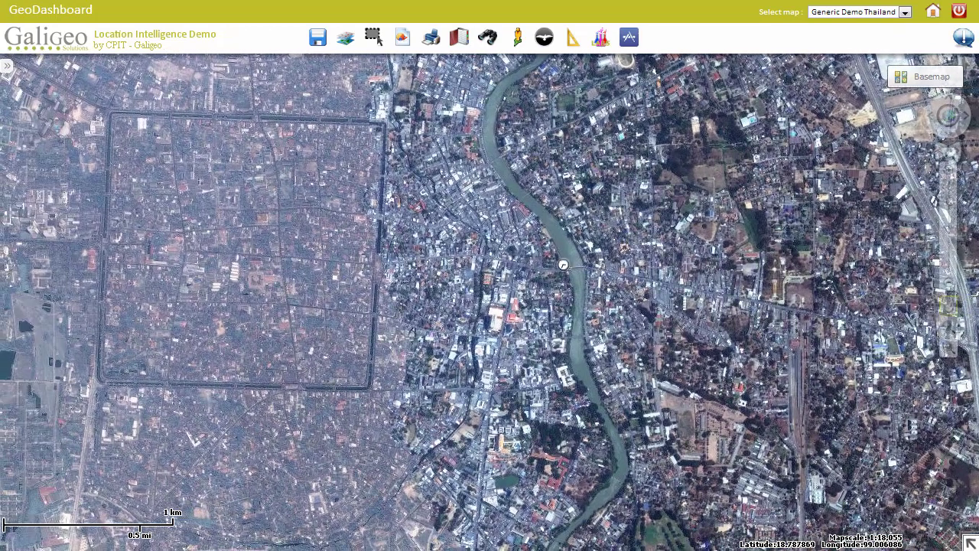
Try the Bing and Bing Aerial basemaps, settling on Bing Hybrid labelled imagery
mouse_move(960, 75)
left_click(805, 229)
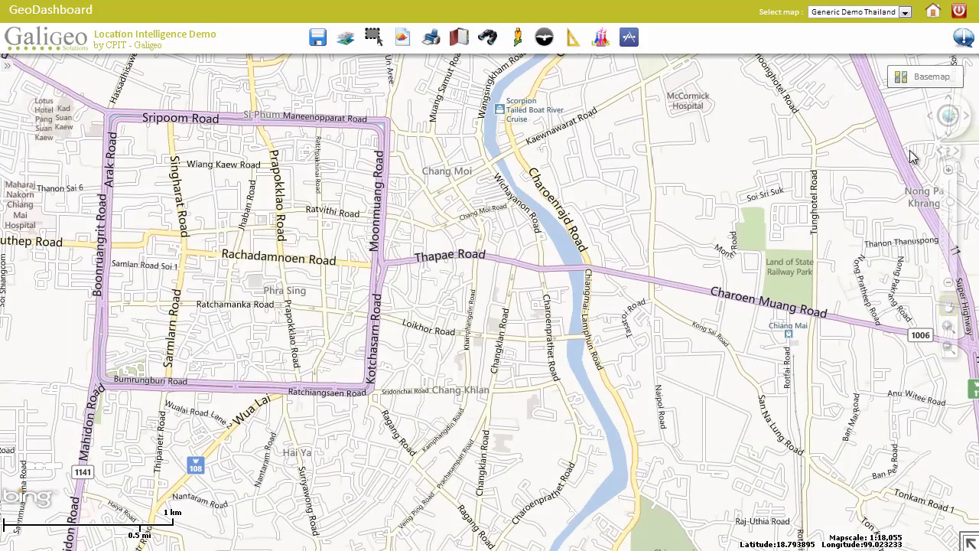
mouse_move(922, 77)
left_click(904, 219)
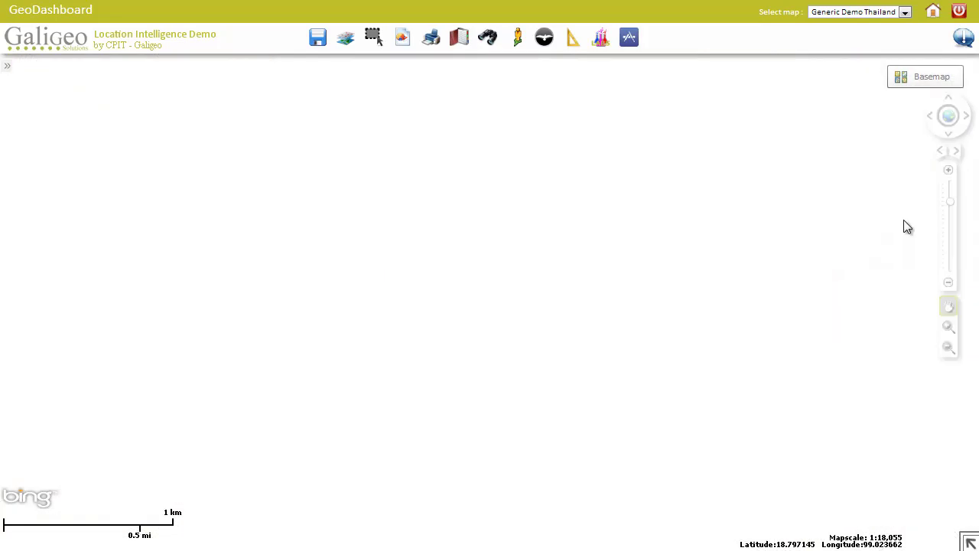
mouse_move(924, 77)
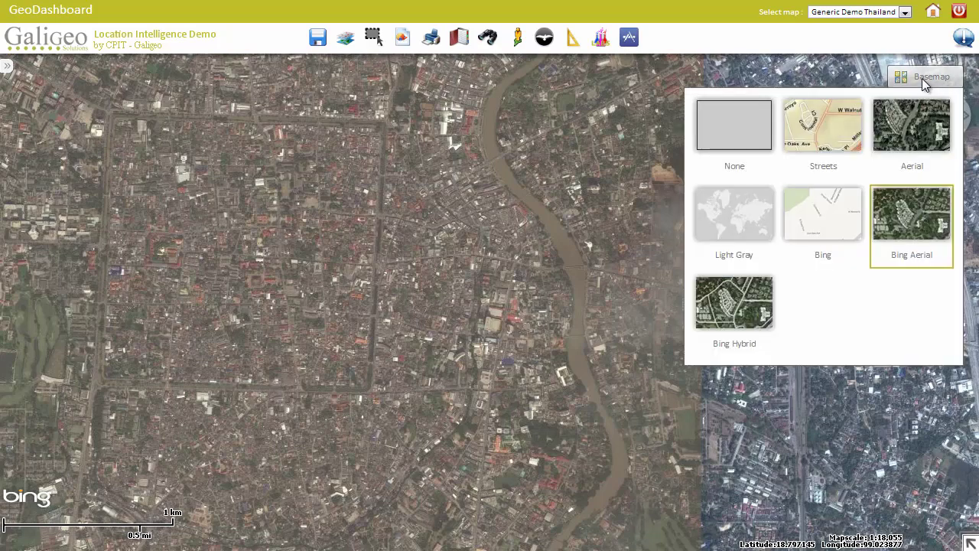
left_click(741, 297)
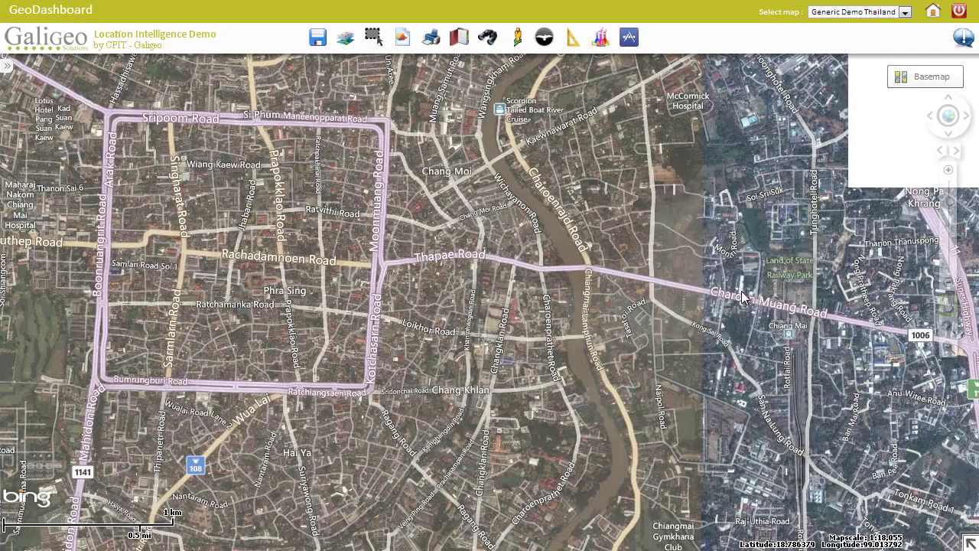
left_click(456, 46)
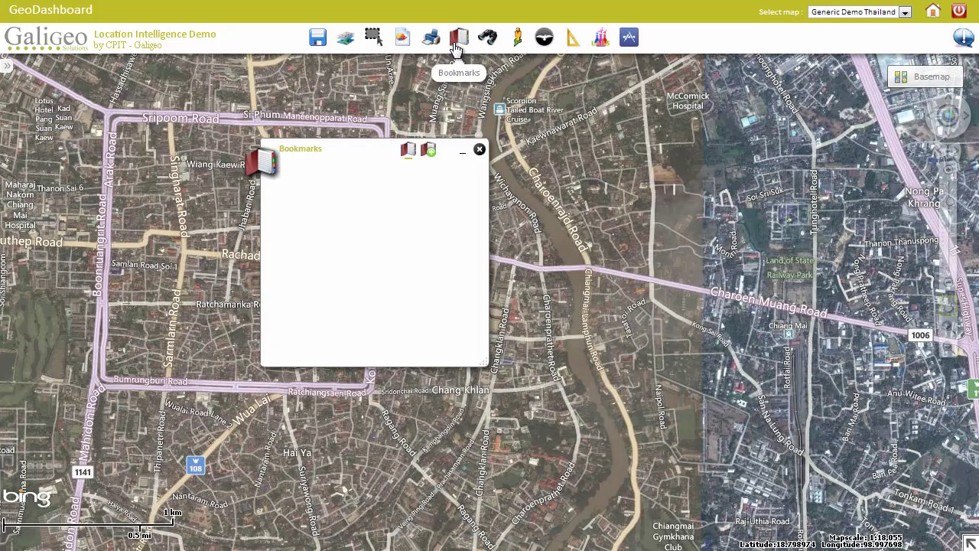
Add a bookmark named 'Chiang Mai' for the current view and close the Bookmarks panel
left_click(429, 150)
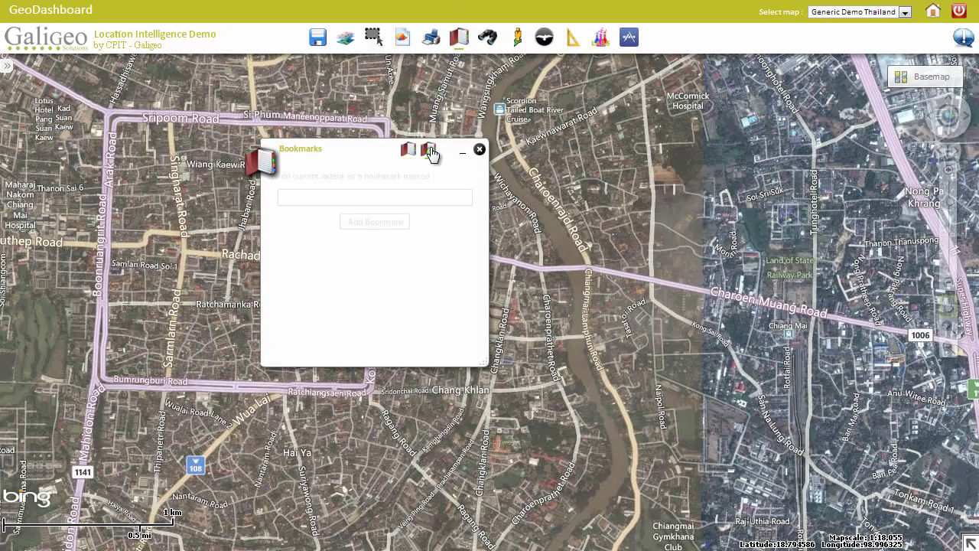
left_click(419, 198)
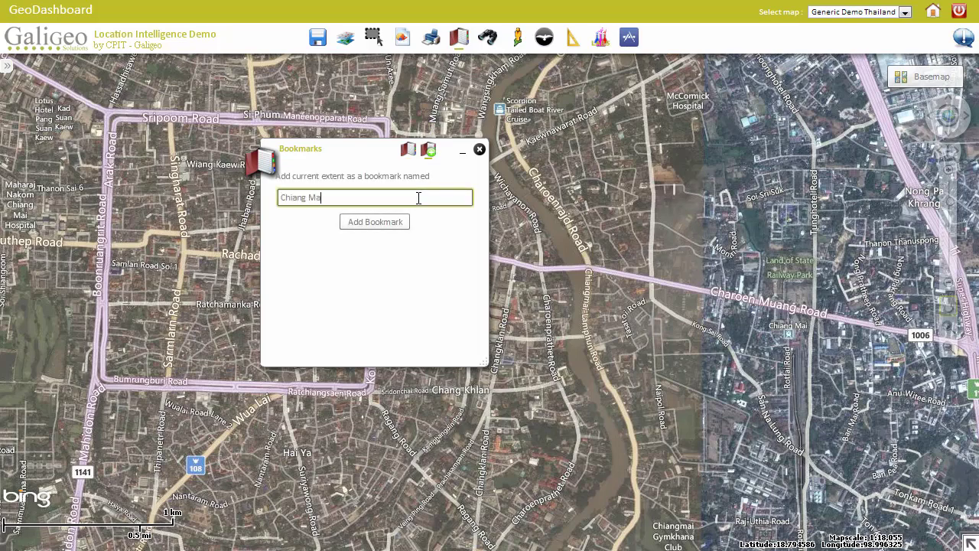
left_click(381, 223)
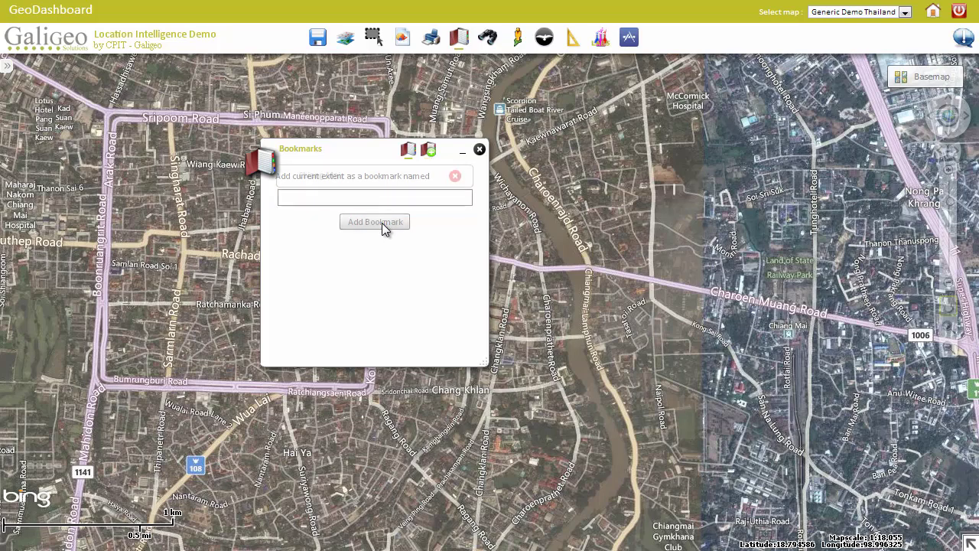
left_click(479, 150)
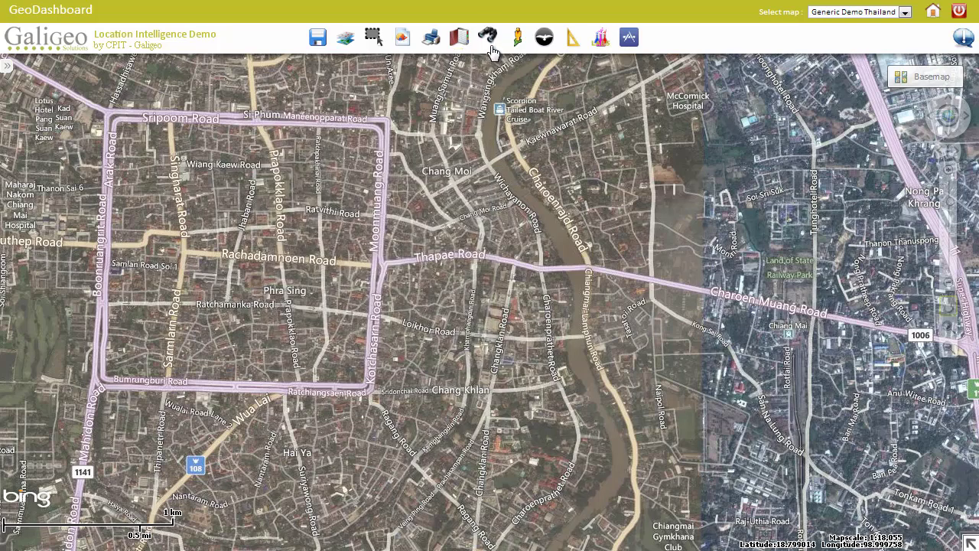
Search Bing for the address 'Wireless Road, Bangkok'
left_click(490, 40)
left_click(538, 195)
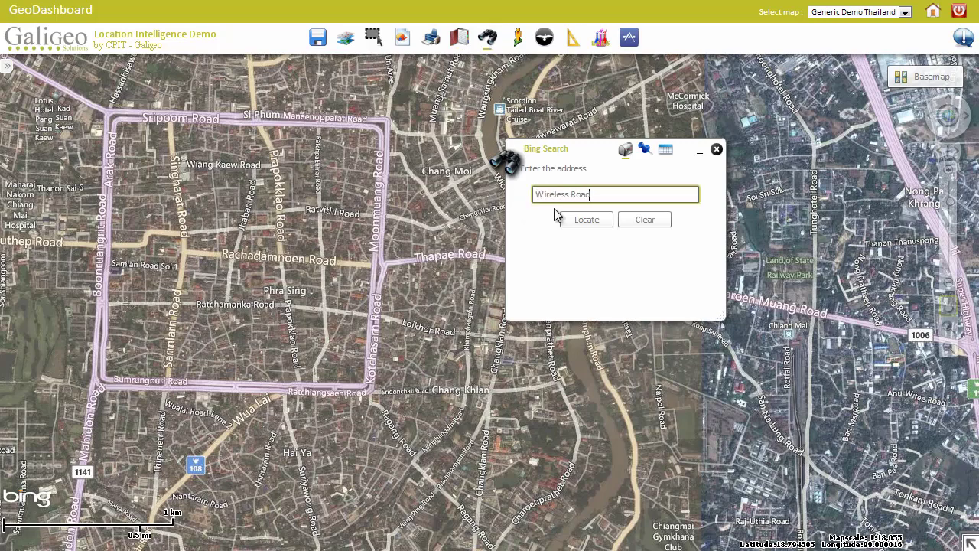
type("Wireless Road, Bangkok")
left_click(580, 220)
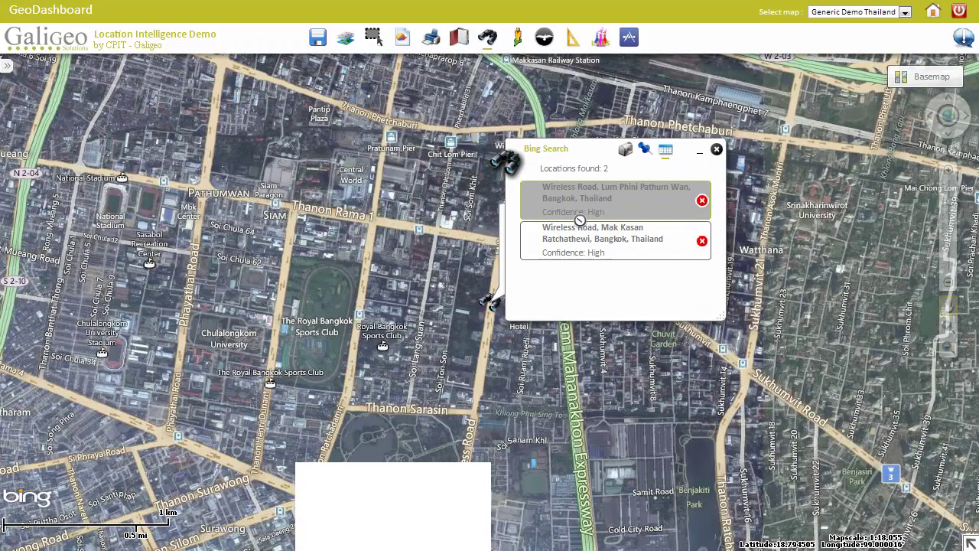
Compare both results, zoom to Lum Phini Pathum Wan, and frame Wireless Road with Thanon Phloen Chit
left_click_drag(599, 156, 203, 162)
left_click(238, 240)
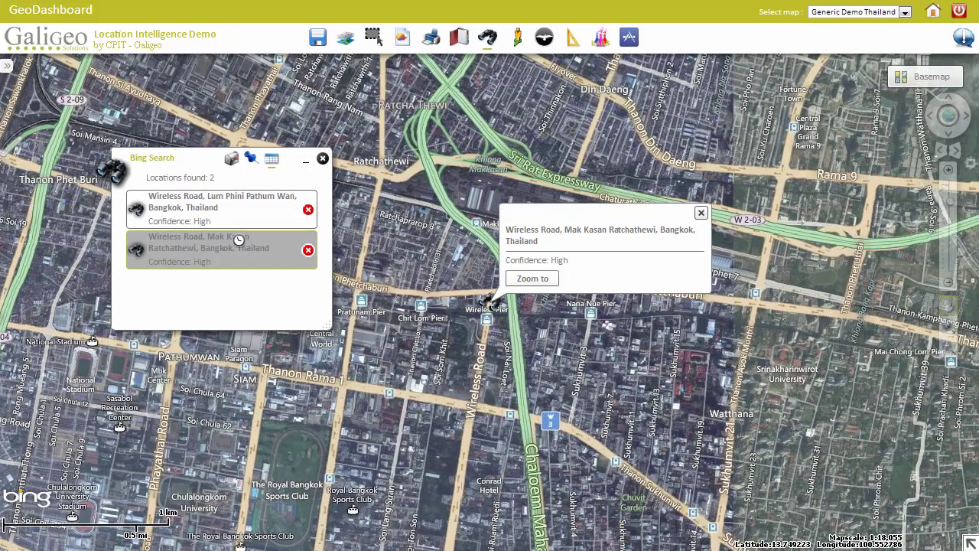
left_click(234, 196)
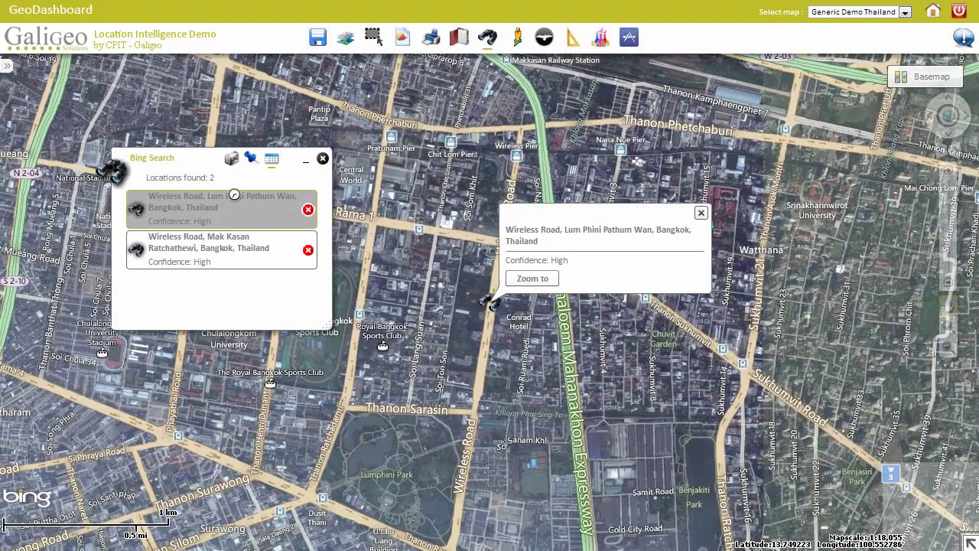
left_click(532, 279)
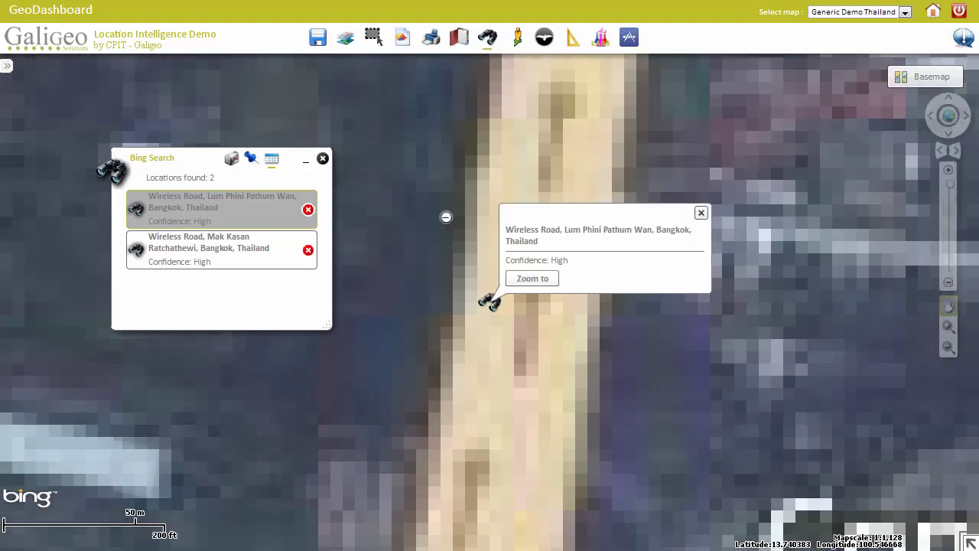
left_click(326, 158)
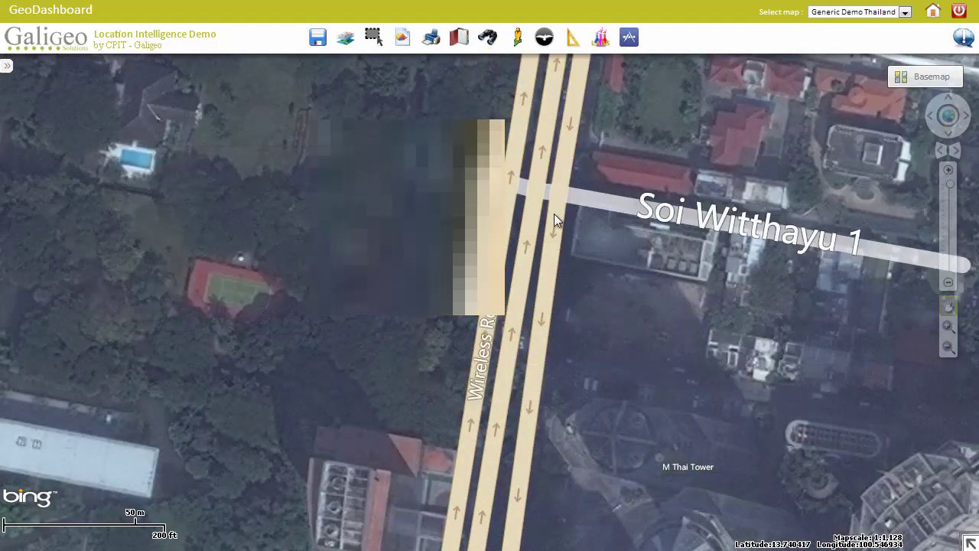
left_click_drag(616, 187, 503, 317)
left_click(516, 136)
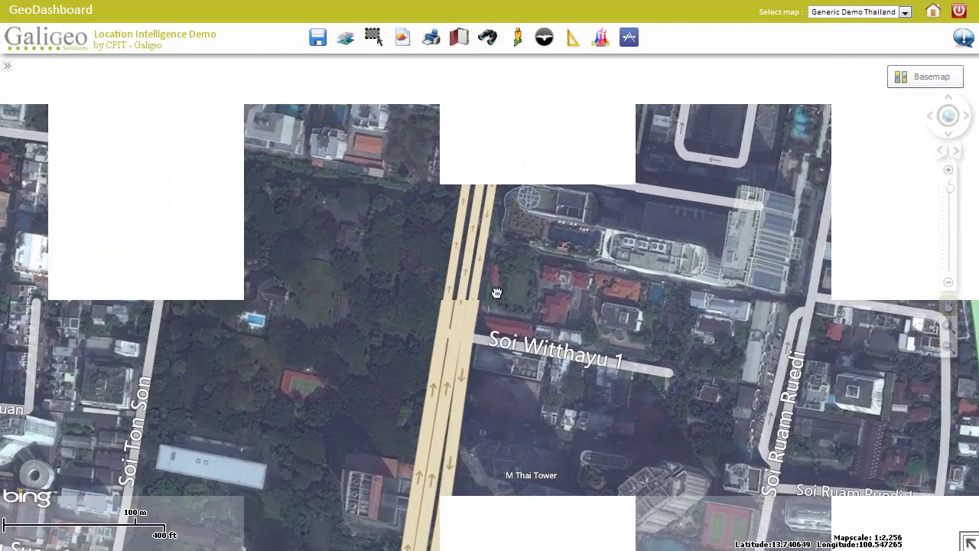
left_click_drag(497, 293, 479, 486)
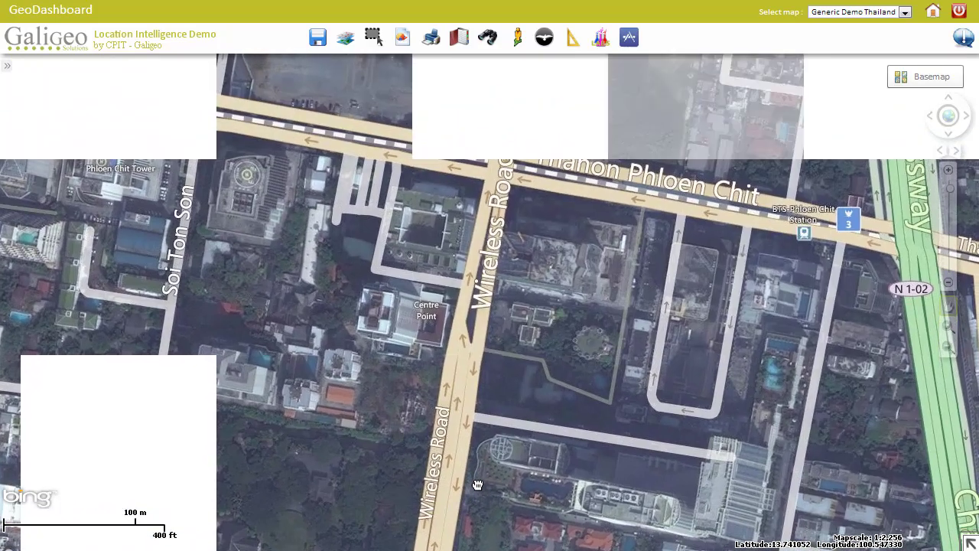
left_click(517, 39)
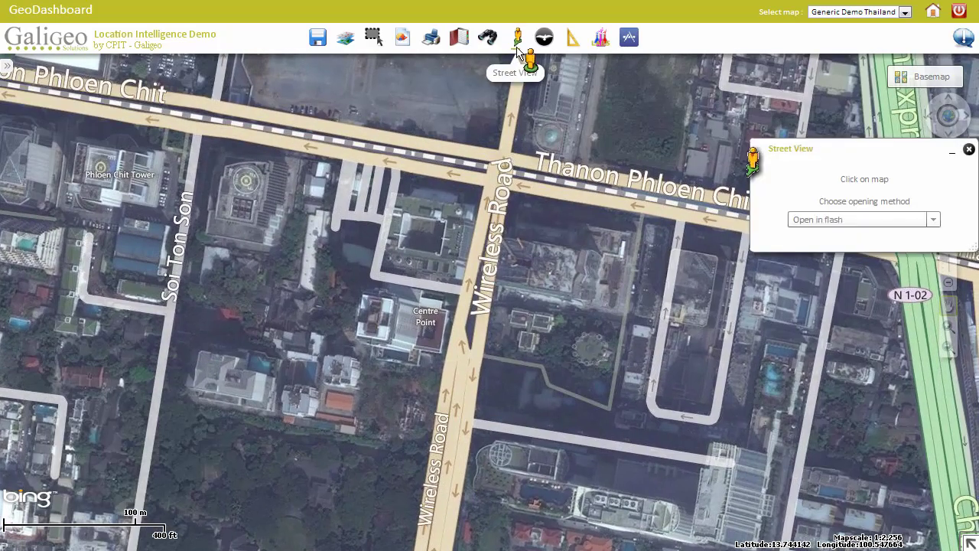
left_click(495, 255)
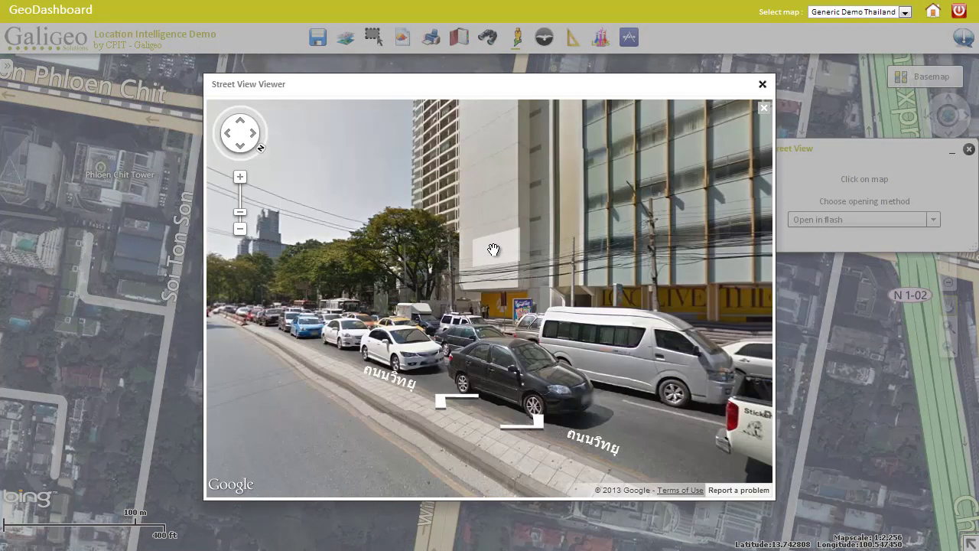
left_click_drag(651, 229, 345, 234)
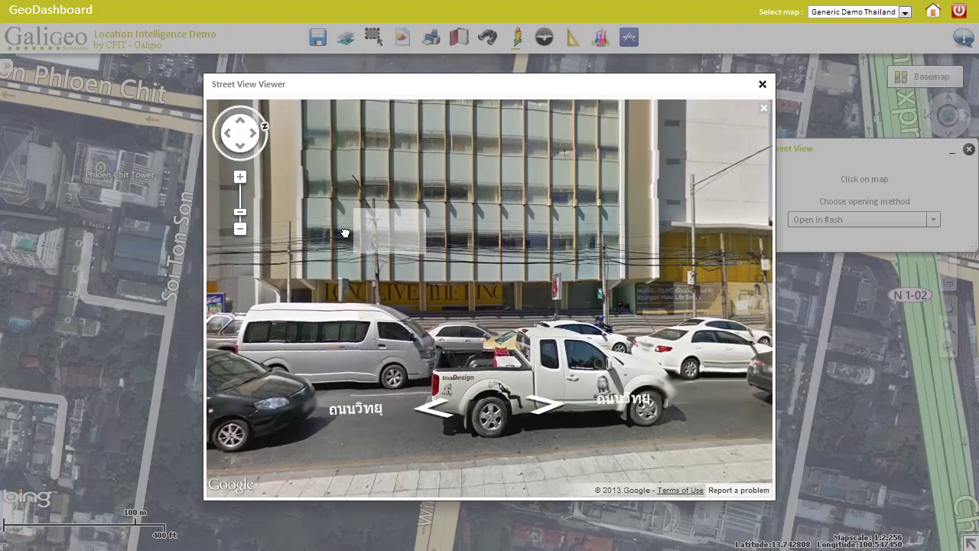
left_click_drag(570, 257, 395, 258)
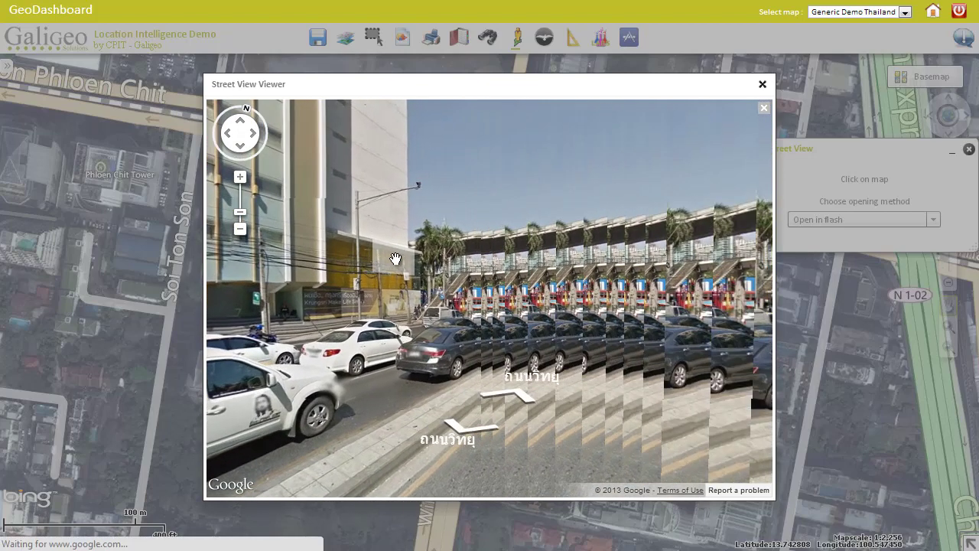
left_click_drag(700, 251, 422, 264)
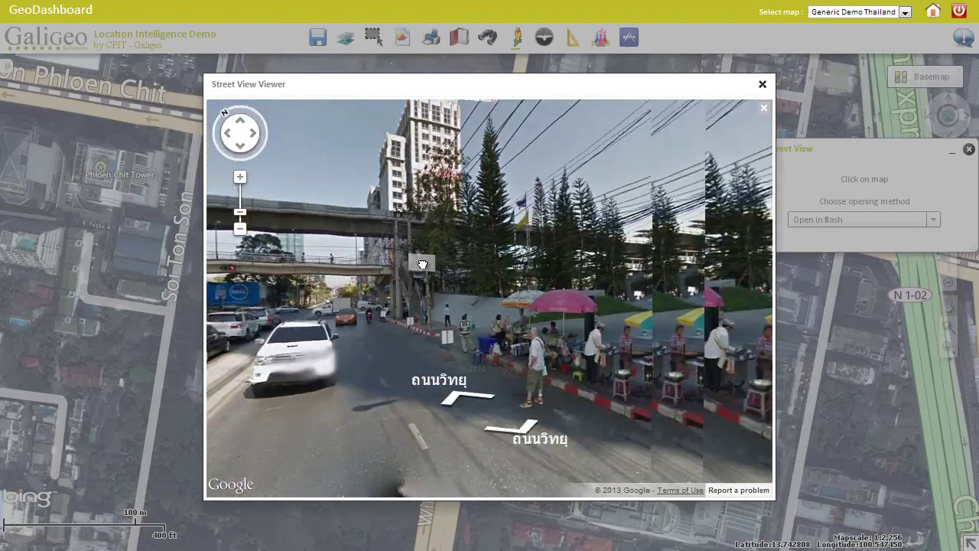
left_click_drag(568, 413, 427, 412)
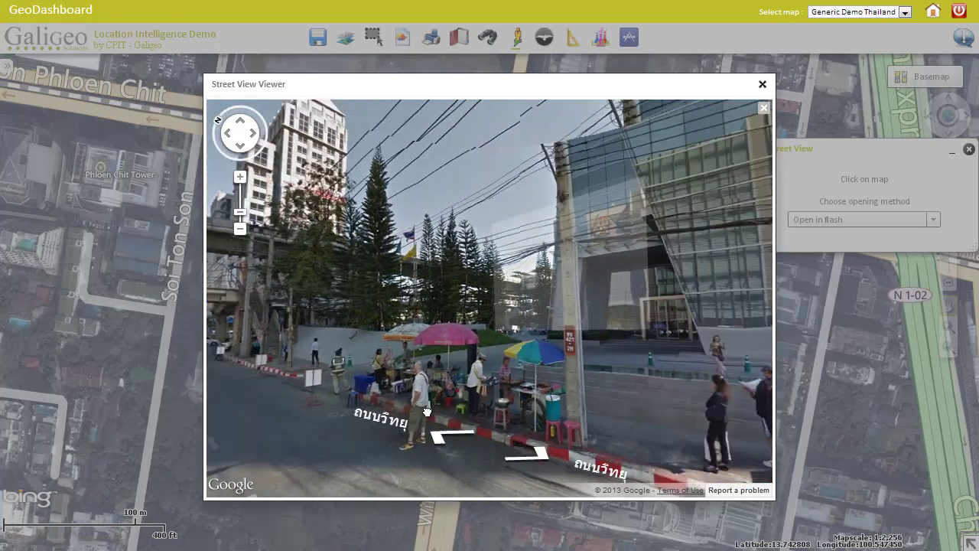
left_click(426, 411)
left_click_drag(559, 322, 475, 410)
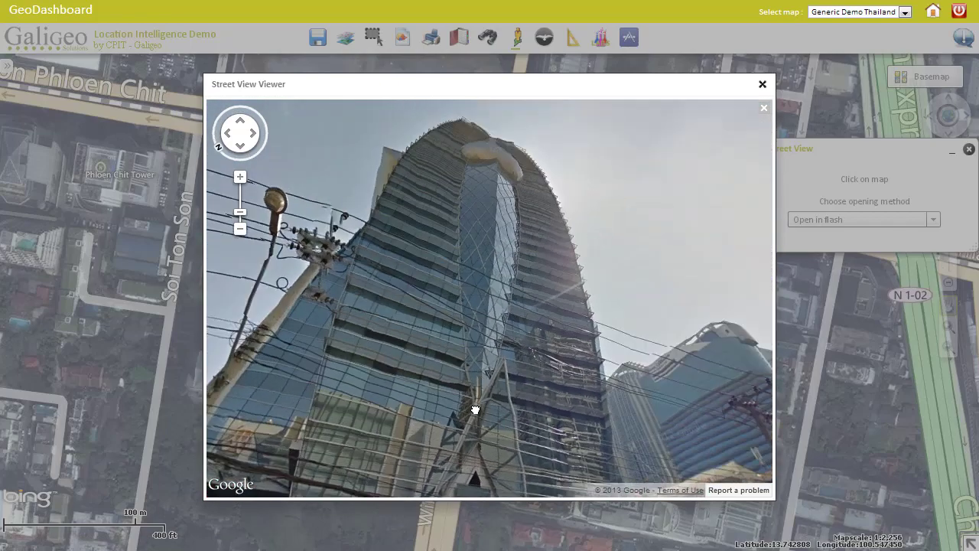
left_click(763, 86)
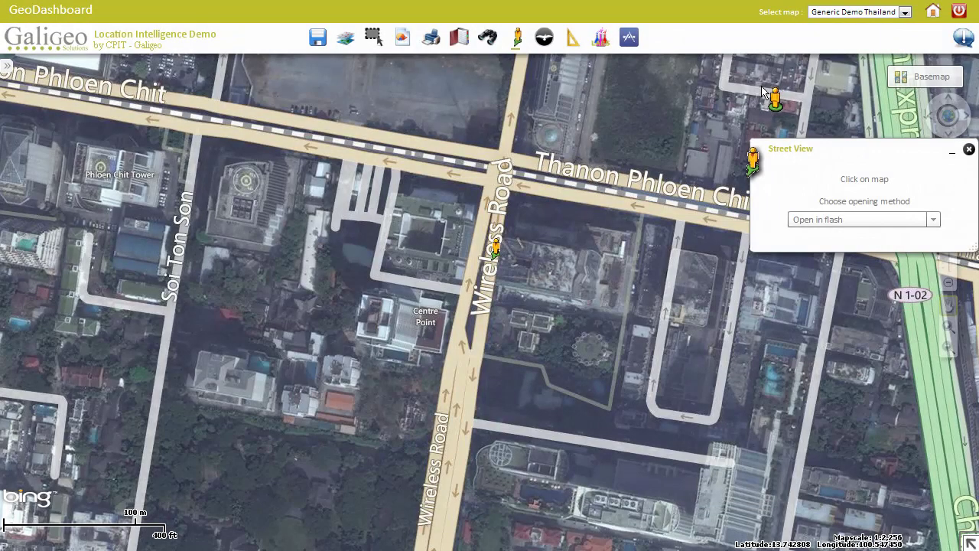
left_click(970, 151)
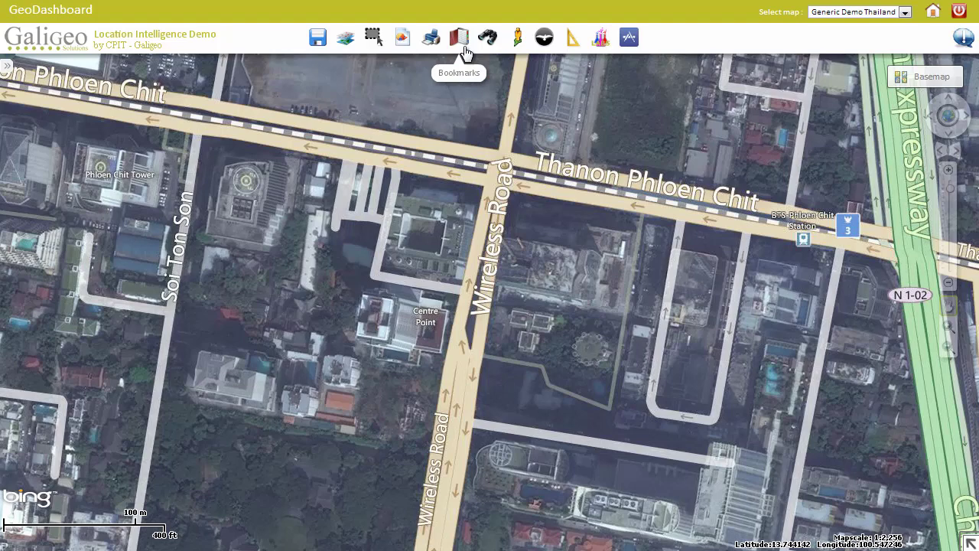
left_click_drag(398, 96, 484, 319)
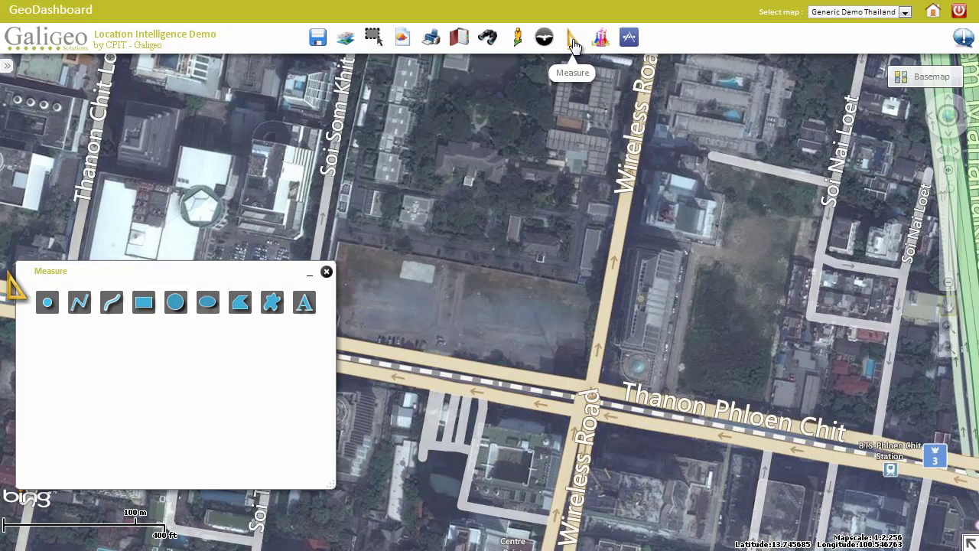
Set up freehand polygon measuring with labels, square metres for area and metres for distance
left_click_drag(203, 275, 204, 210)
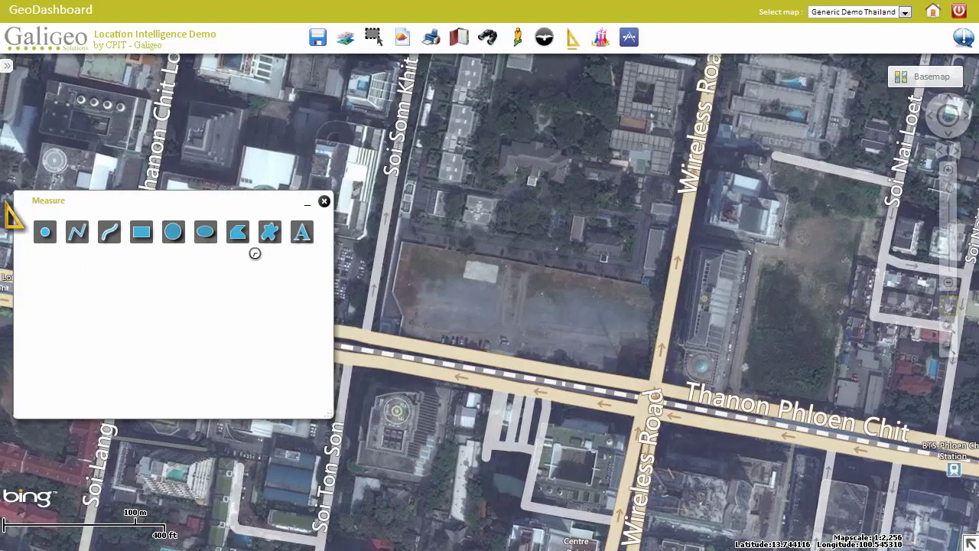
left_click(238, 232)
left_click(34, 339)
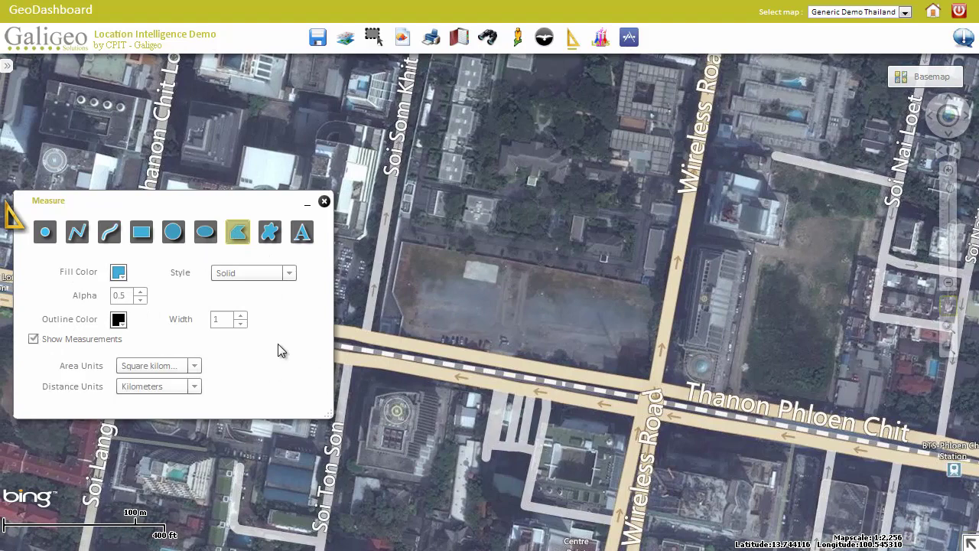
left_click(172, 368)
left_click(137, 448)
left_click(157, 387)
left_click(141, 438)
Outline and adjust the vacant lot beside Wireless Road, measuring about 14,209 sq m
left_click(483, 346)
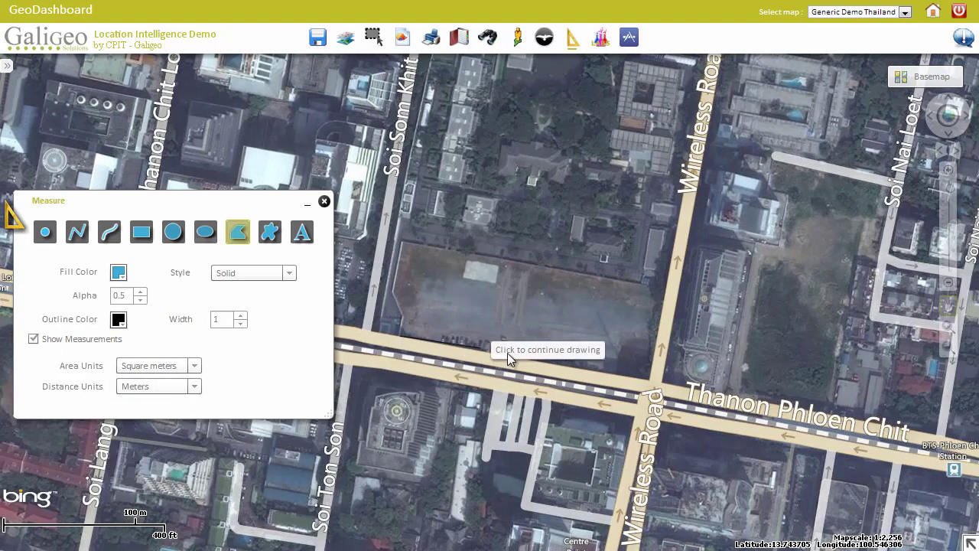
left_click(652, 378)
left_click(664, 285)
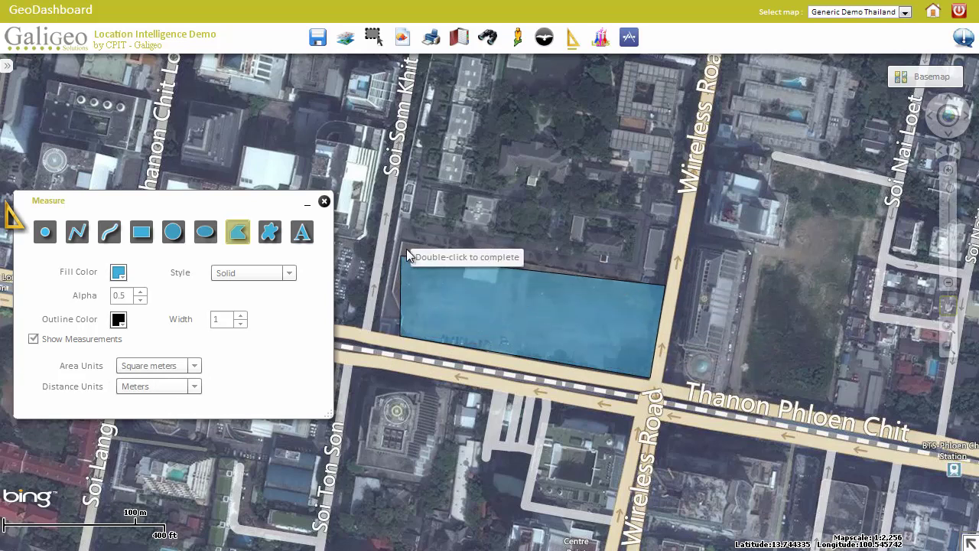
left_click(401, 240)
left_click(393, 289)
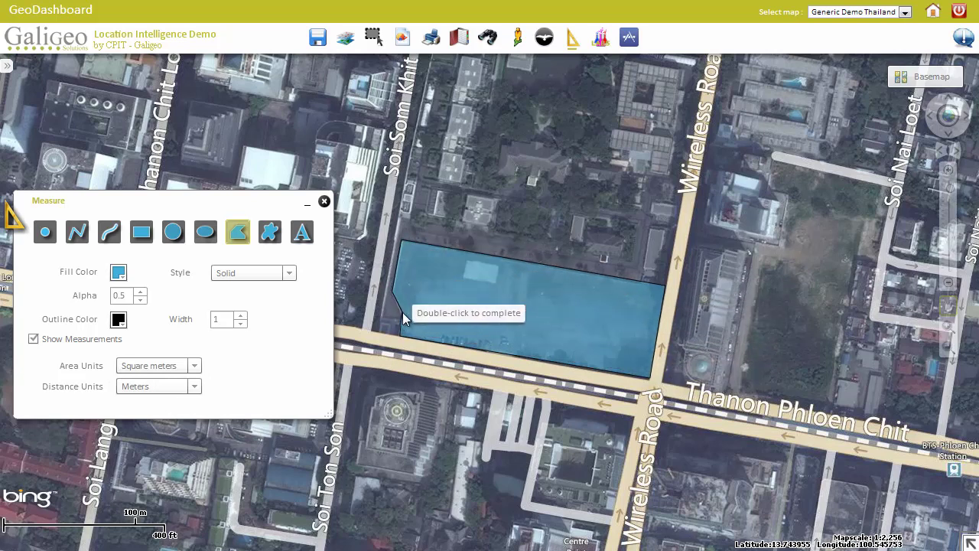
double_click(403, 314)
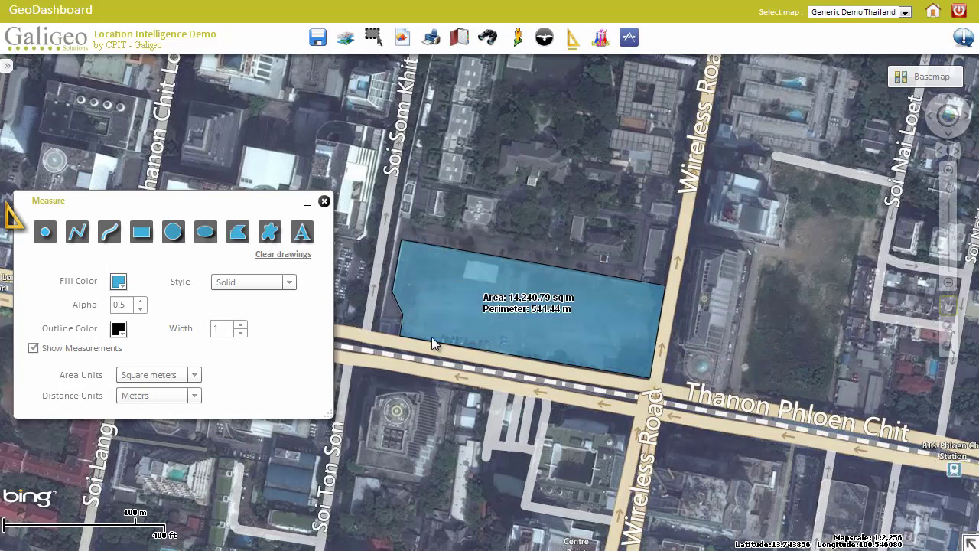
left_click(554, 309)
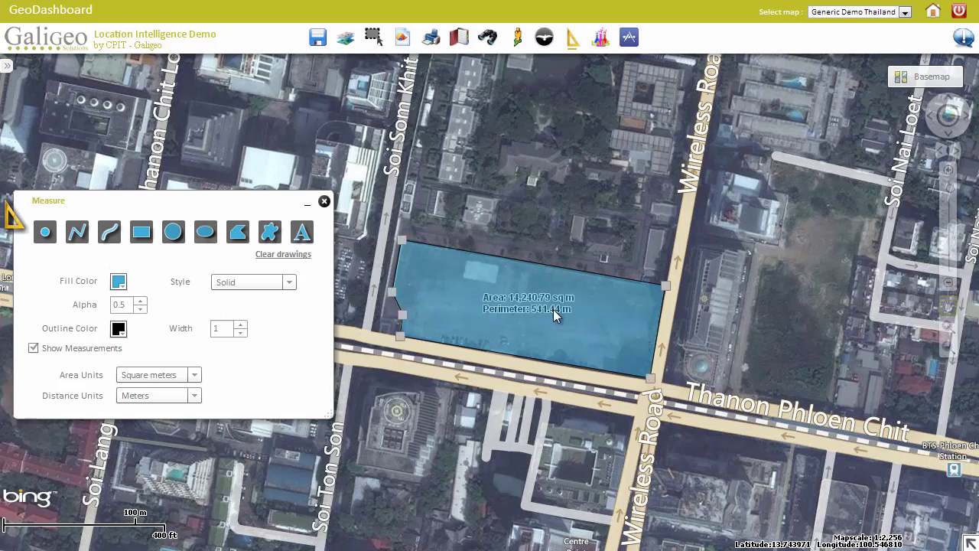
mouse_move(399, 335)
left_mouse_down()
mouse_move(526, 318)
mouse_move(503, 354)
mouse_move(400, 341)
left_mouse_up()
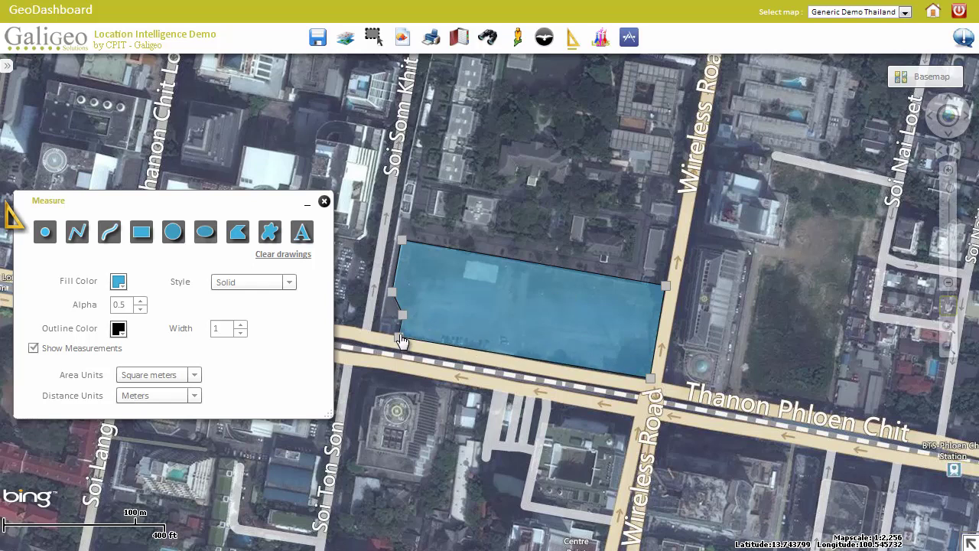
Measure a 239.53 m line along Thanon Phloen Chit, then close and clear the measurements
left_click(77, 231)
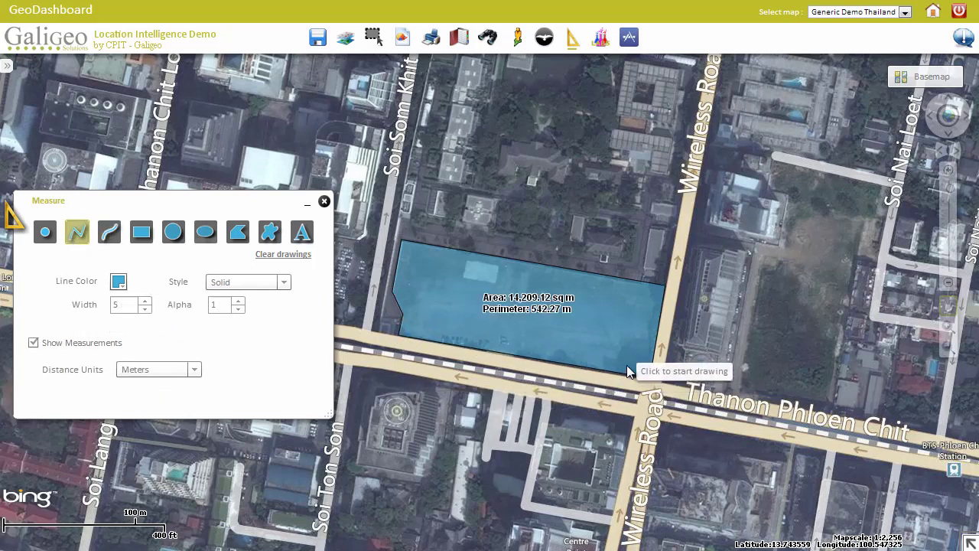
left_click(657, 378)
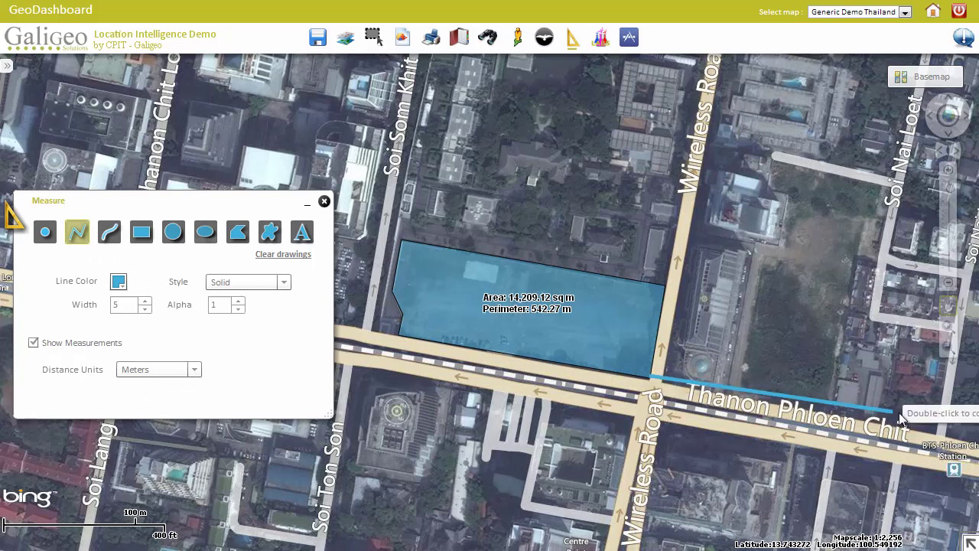
double_click(962, 444)
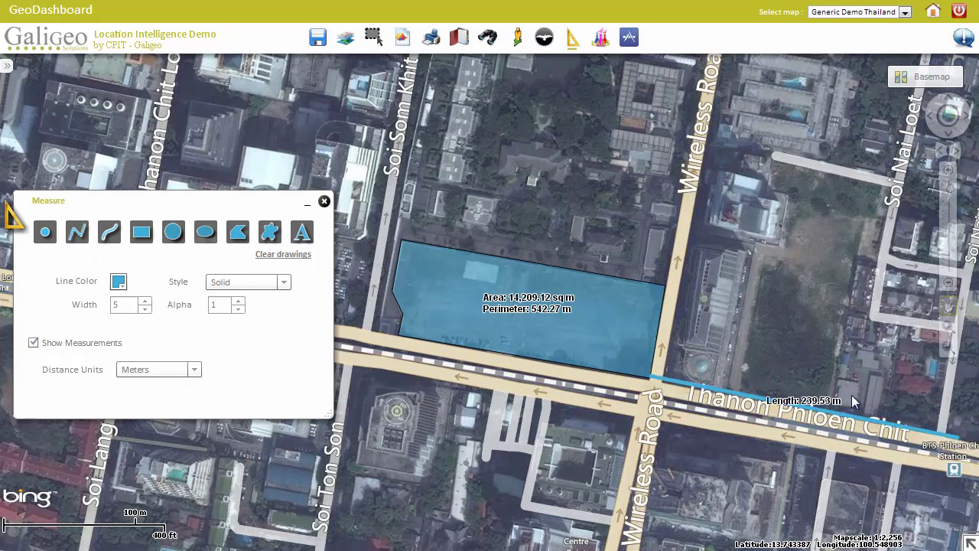
left_click(324, 201)
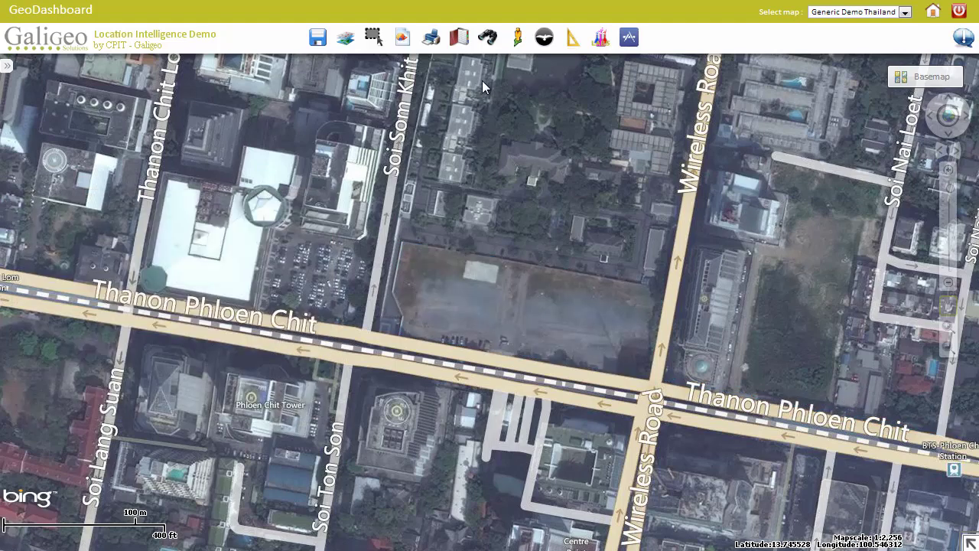
Jump the map to the saved Chiang Mai bookmark and close the bookmarks list
left_click(459, 37)
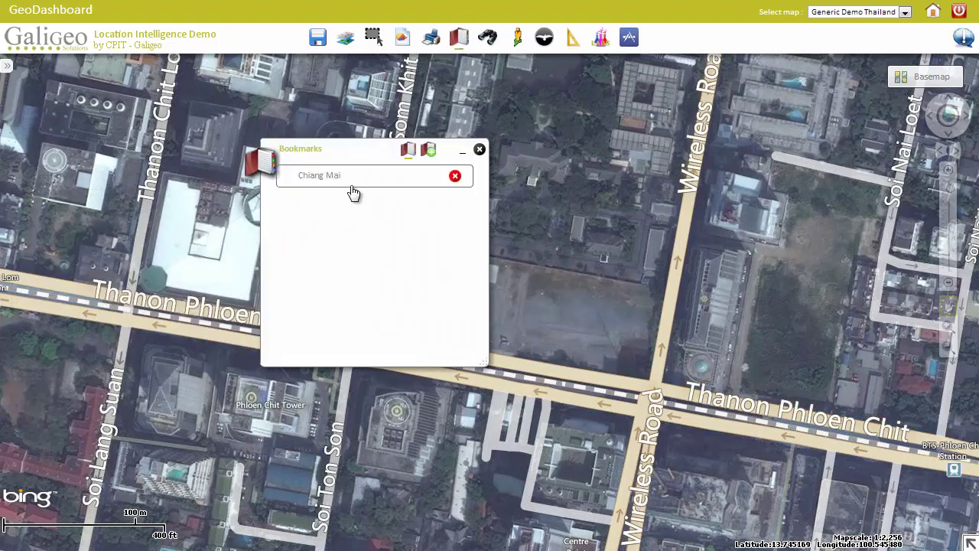
left_click(352, 188)
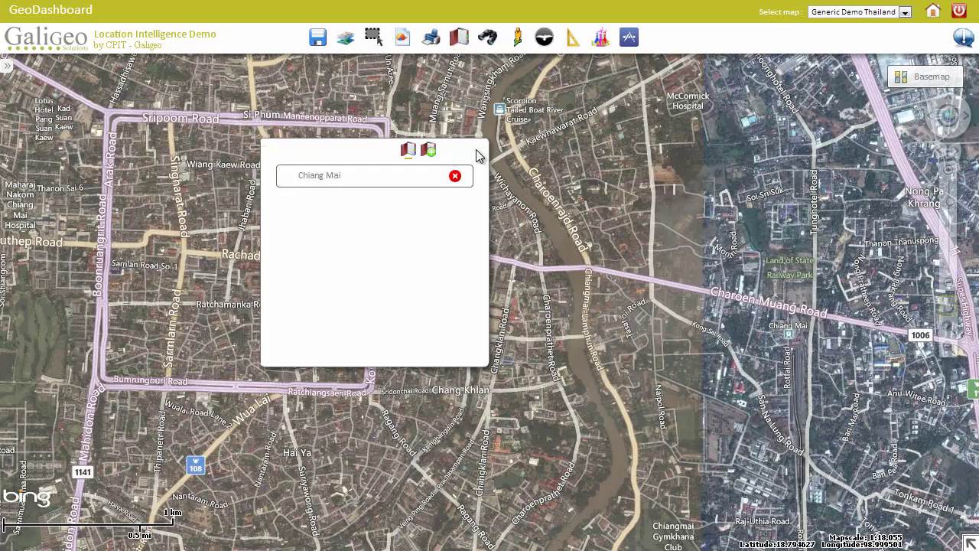
left_click(476, 155)
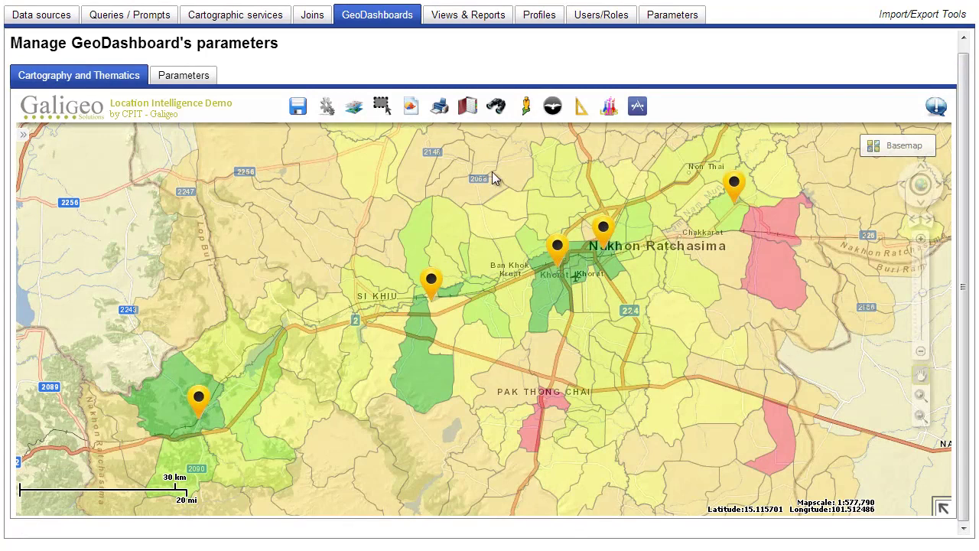
Edit the Business - Sales Performance thematic, keeping Performance Factor as the classification field
left_click(327, 111)
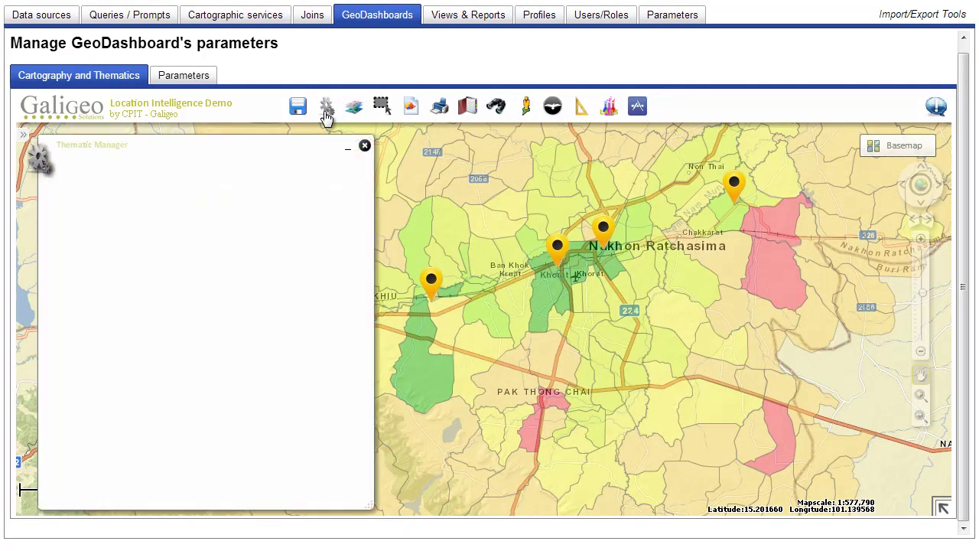
left_click_drag(354, 199, 358, 247)
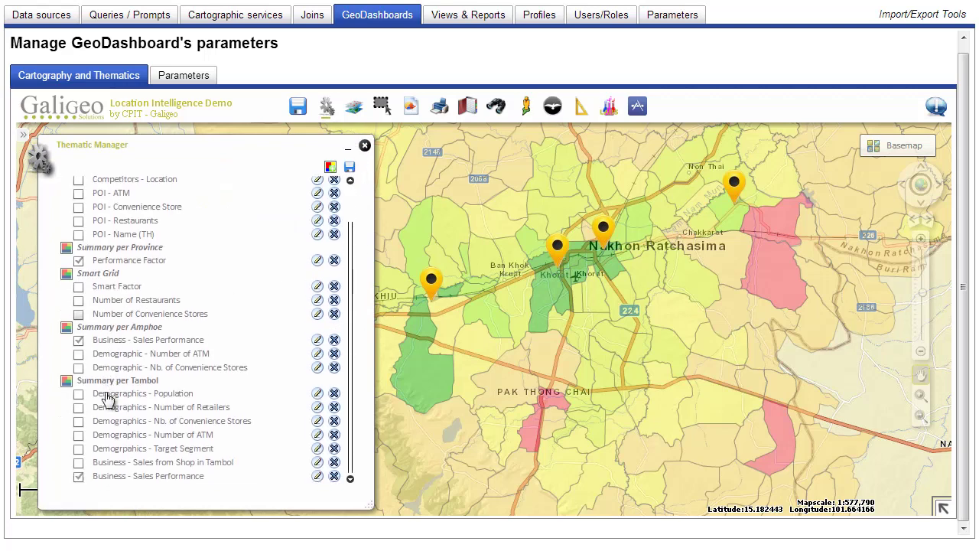
left_click(318, 477)
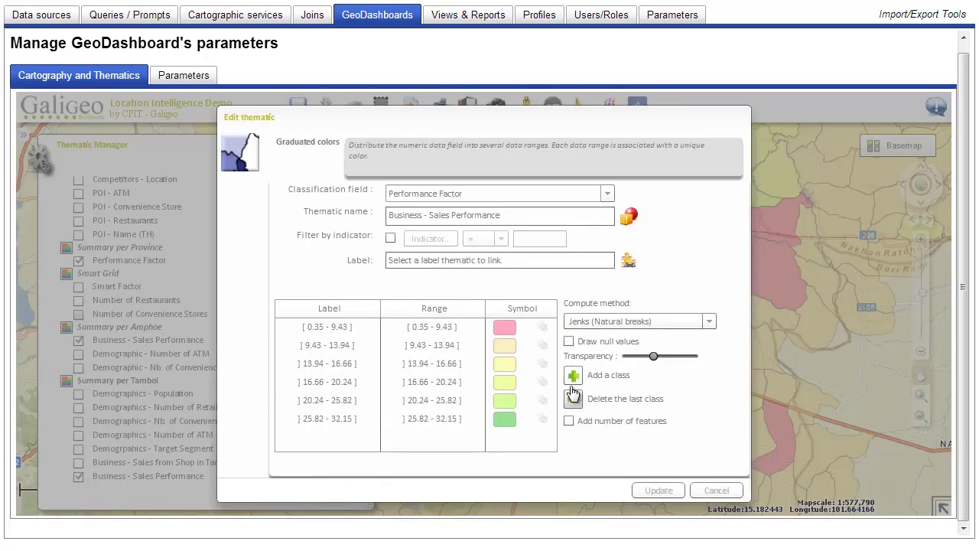
left_click(638, 323)
left_click(638, 325)
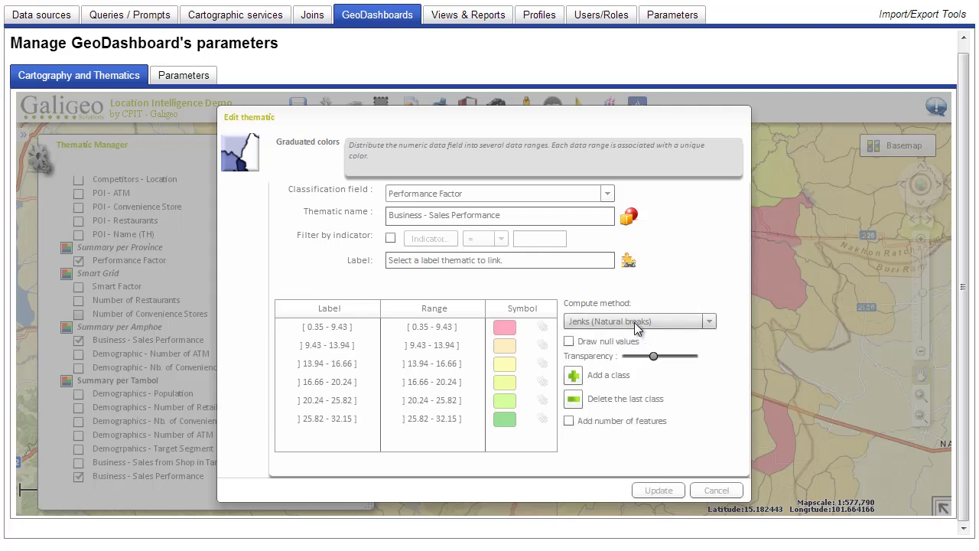
left_click(508, 194)
left_click(606, 194)
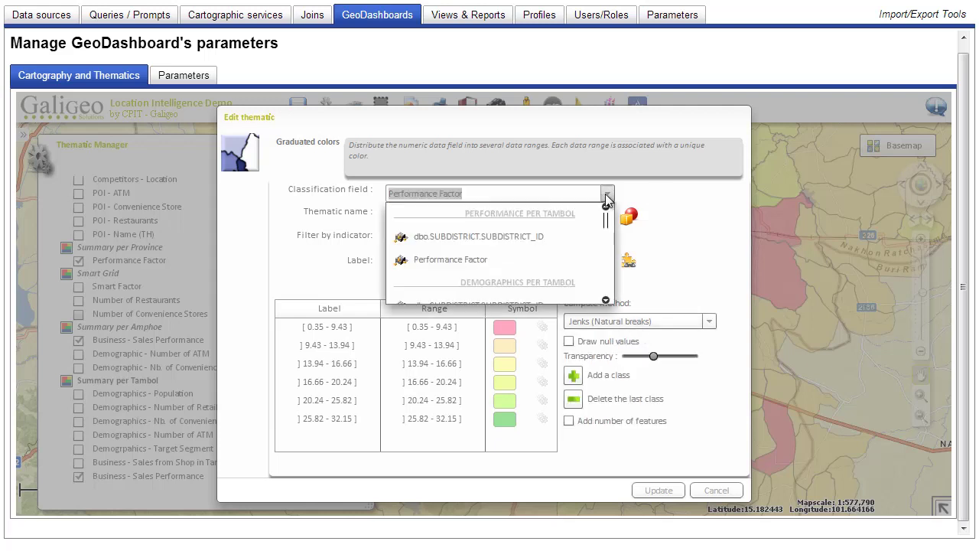
left_click(607, 197)
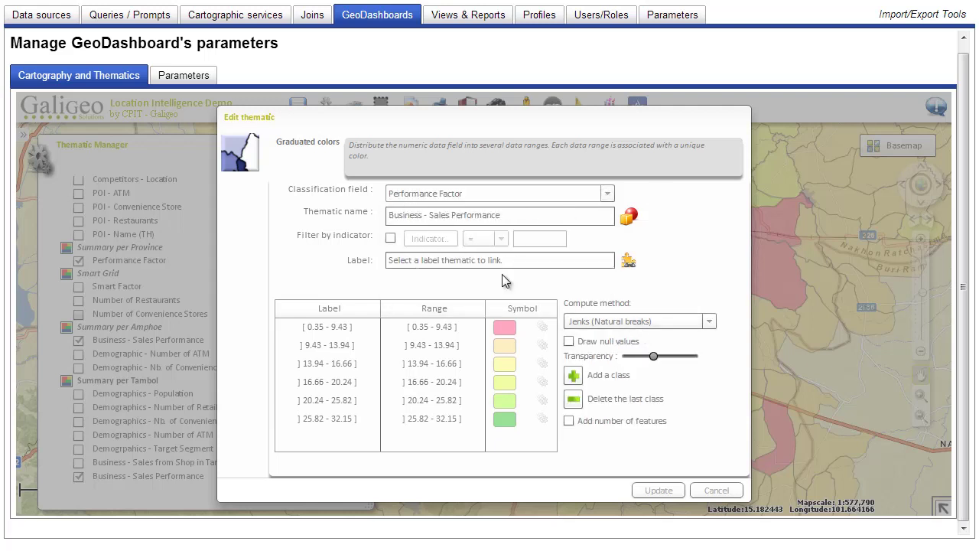
Colour the lowest class blue and the highest class a darker purple
left_click(507, 327)
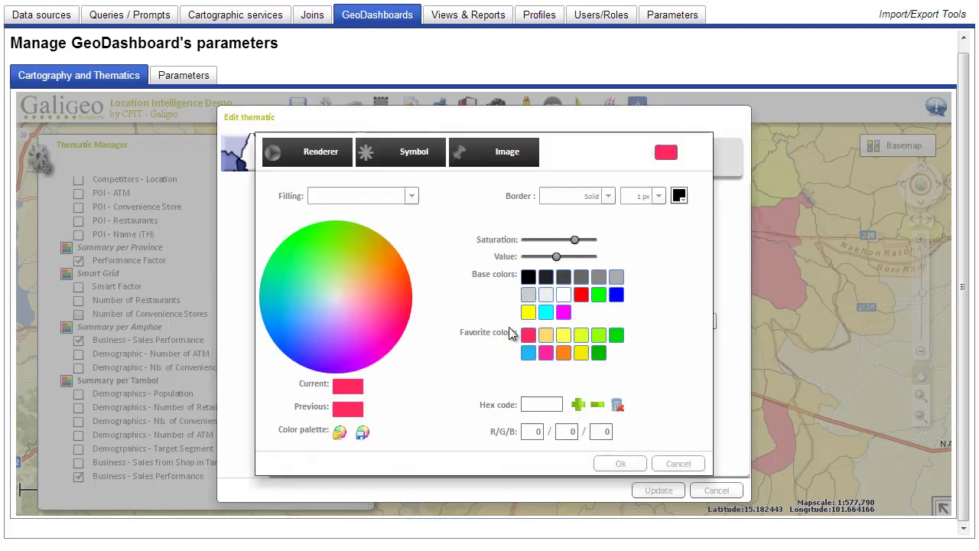
left_click(411, 196)
left_click(453, 289)
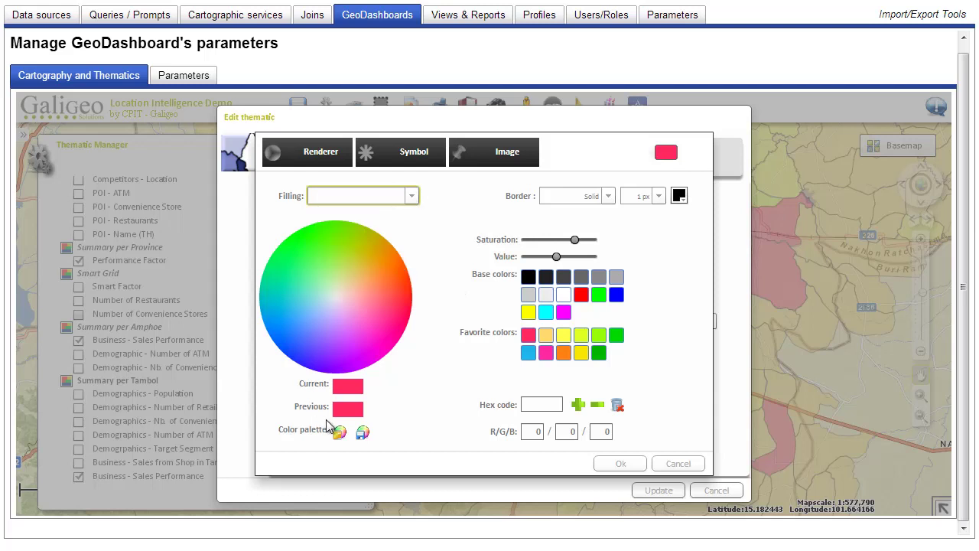
left_click(528, 353)
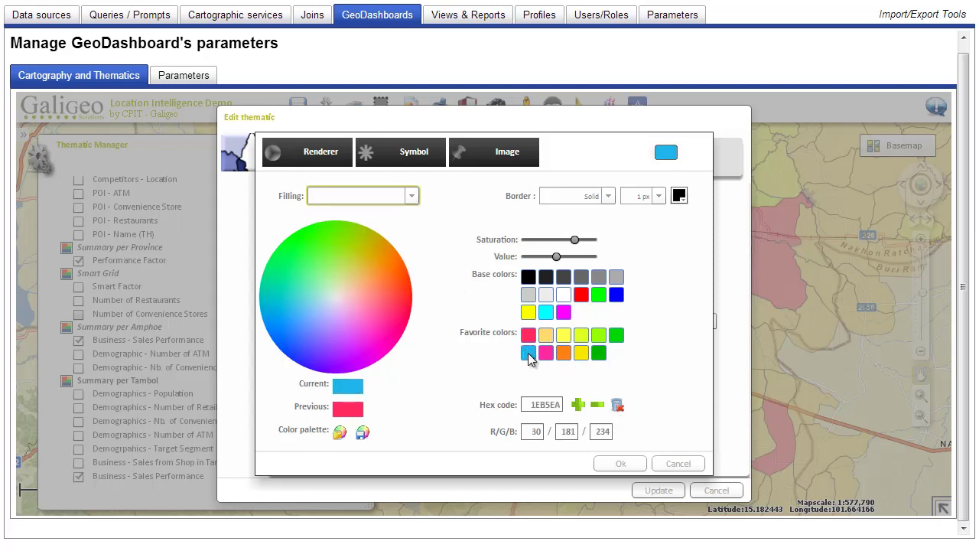
left_click(621, 464)
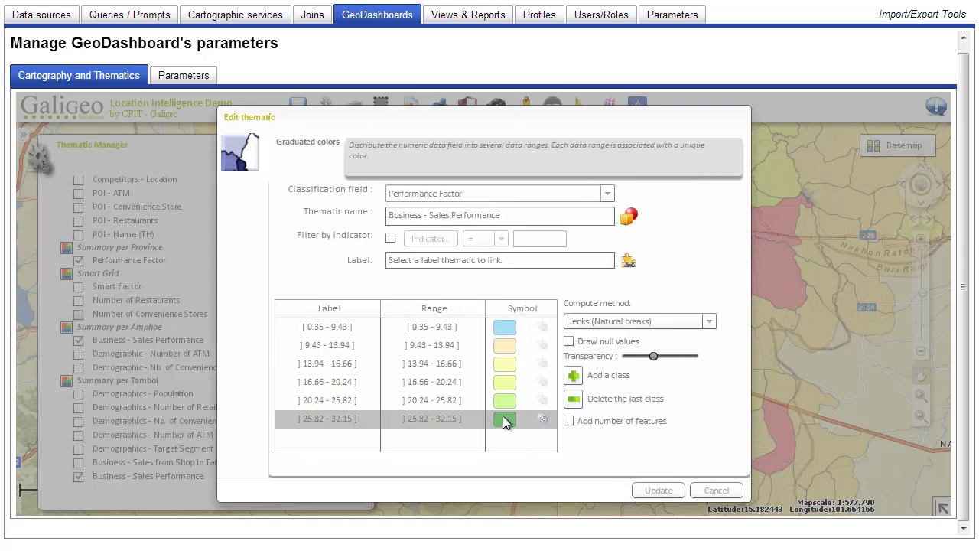
left_click(503, 416)
left_click(351, 361)
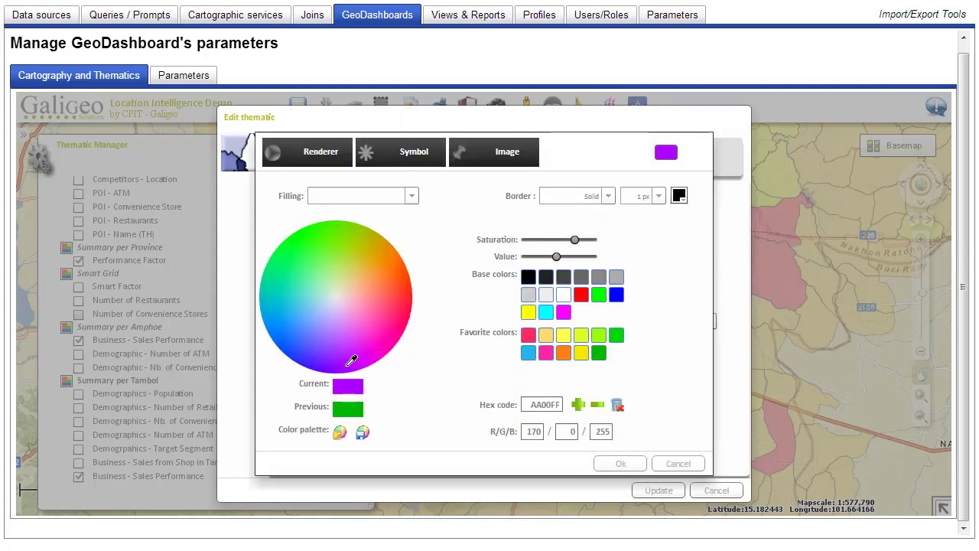
left_click_drag(561, 260, 551, 260)
left_click(352, 360)
left_click(612, 464)
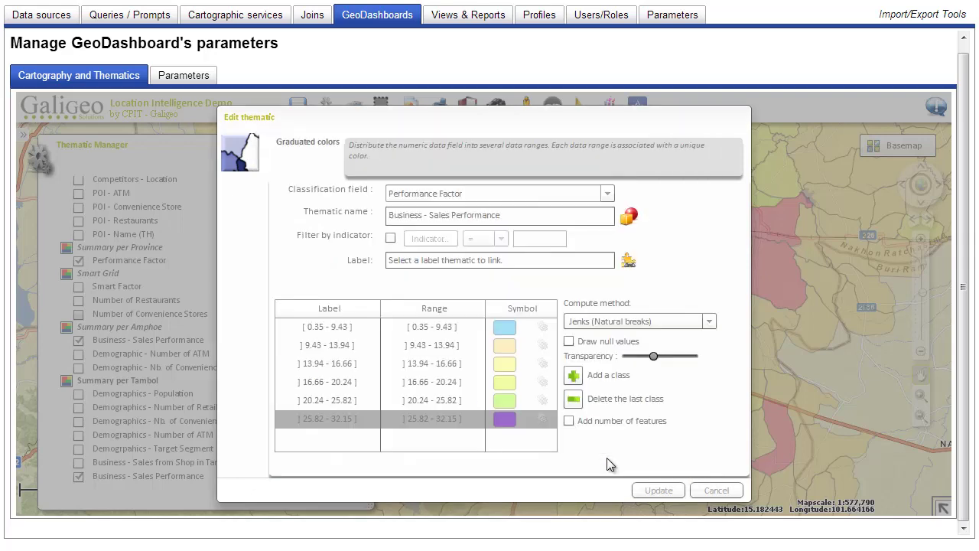
Apply a blue-to-purple colour gradient across the classes and update the map
left_click(541, 327)
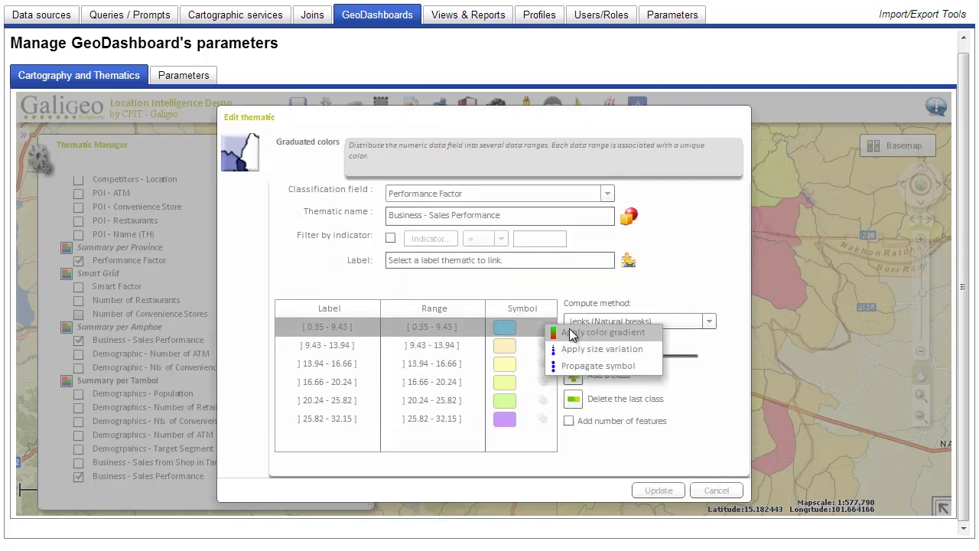
left_click(581, 332)
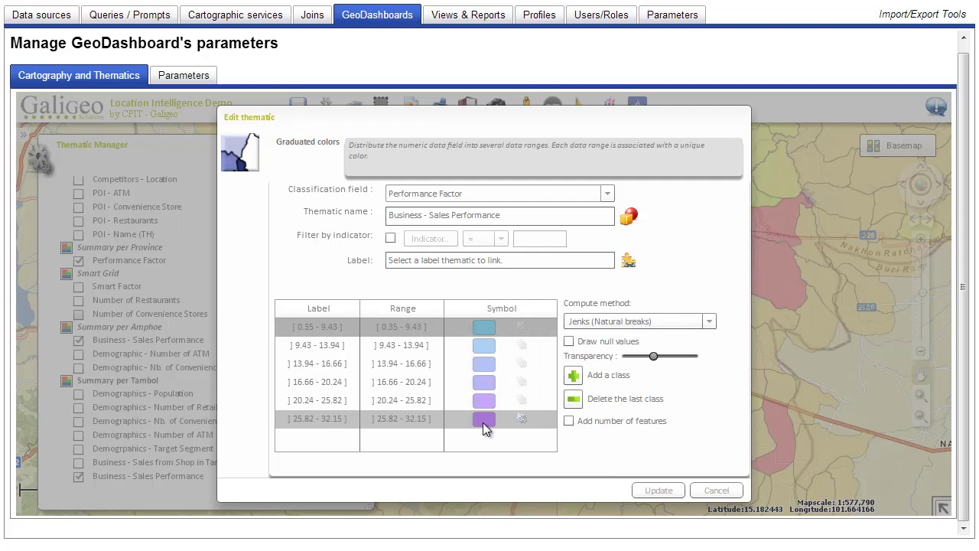
left_click(666, 490)
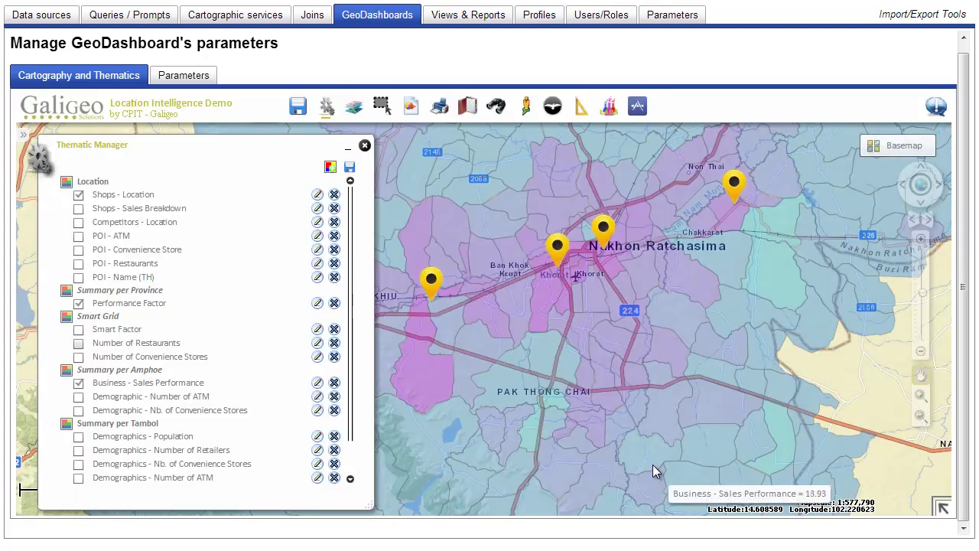
Close the thematic manager and fade the Business - Sales Performance layer almost transparent
left_click(366, 146)
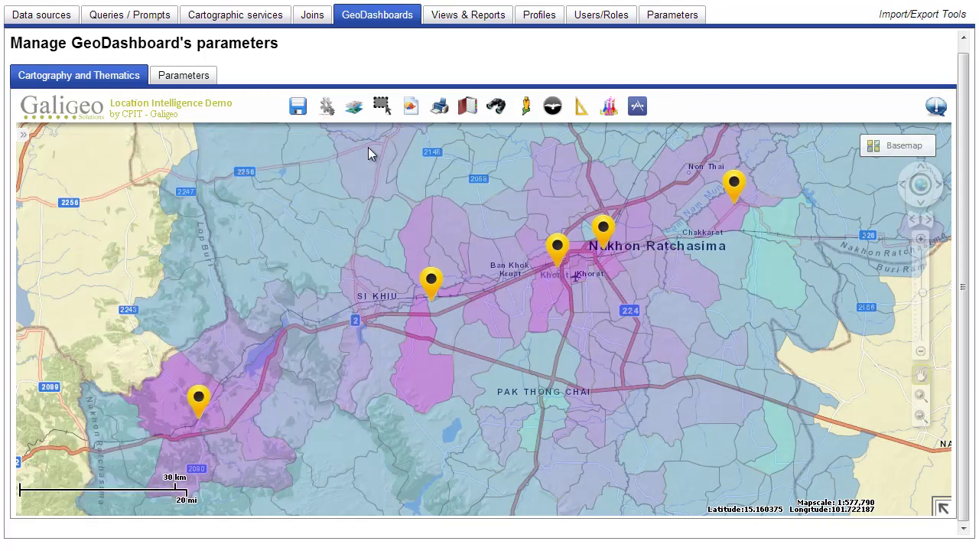
left_click(24, 138)
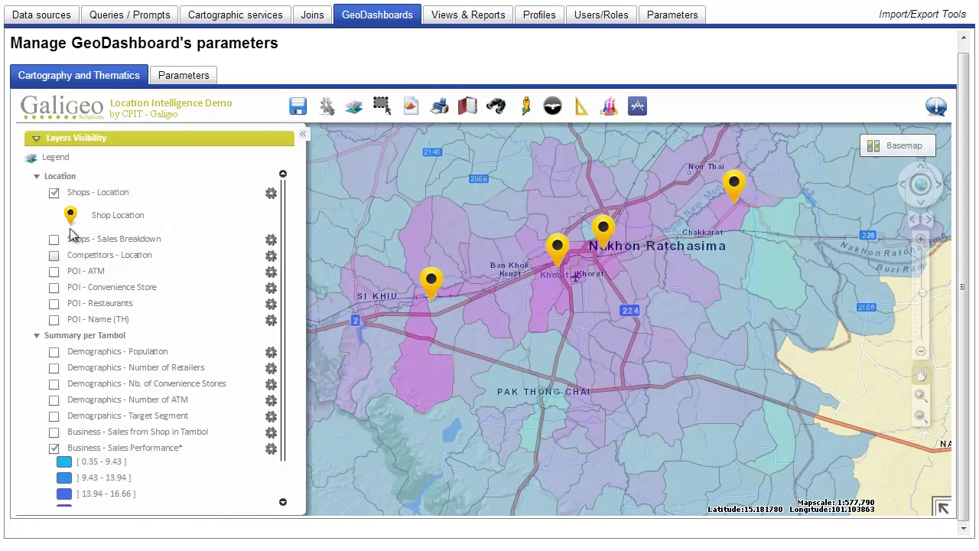
scroll(170, 369, "down", 1)
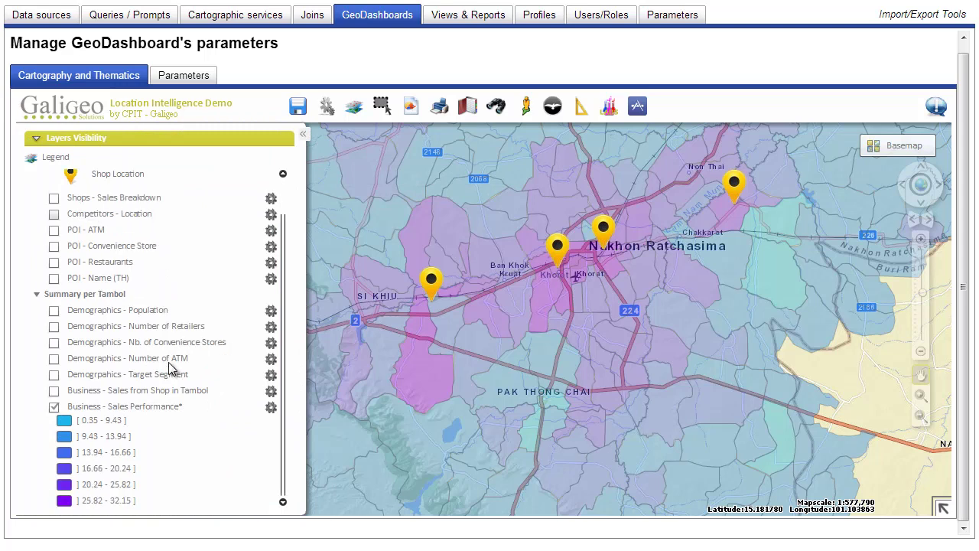
left_click(270, 407)
mouse_move(294, 518)
left_mouse_down()
mouse_move(273, 518)
mouse_move(317, 516)
mouse_move(281, 518)
left_mouse_up()
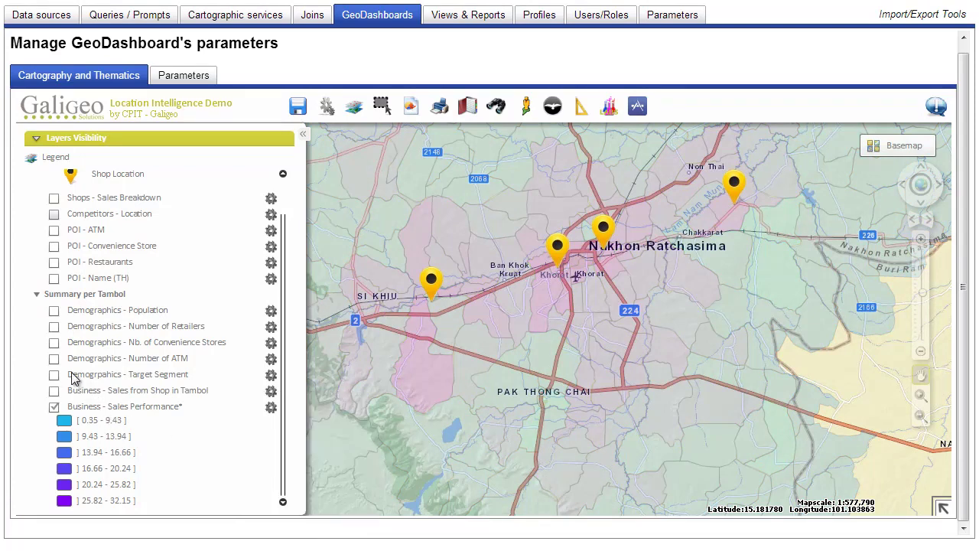
Briefly show, then hide, the Demographics - Target Segment and Number of ATM layers
left_click(54, 375)
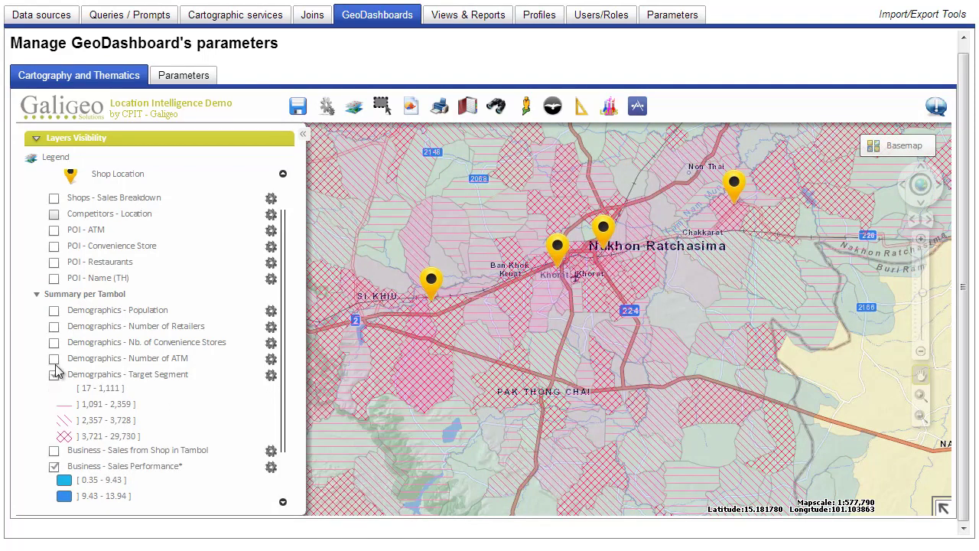
left_click(55, 359)
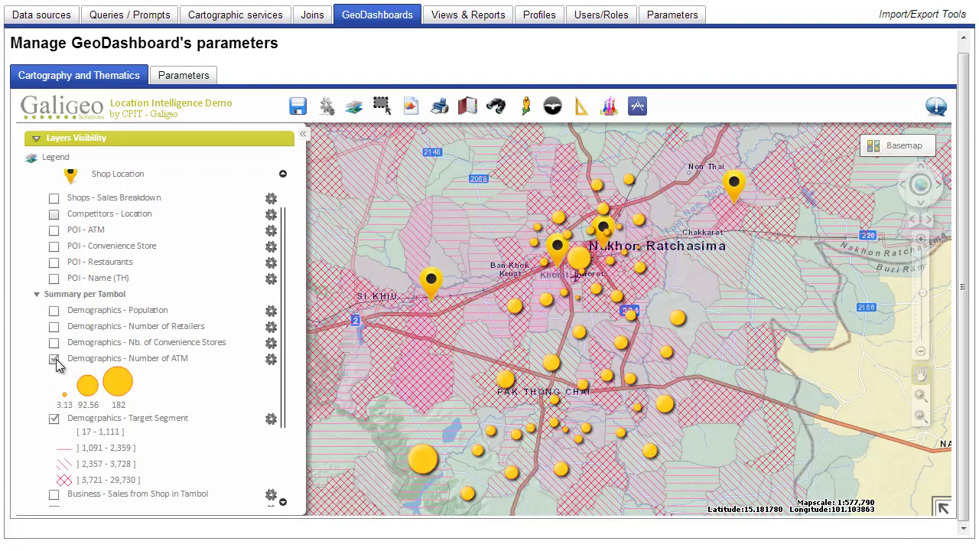
left_click(54, 358)
left_click(54, 376)
scroll(595, 260, "up", 1)
scroll(596, 273, "up", 1)
left_click_drag(280, 334, 280, 410)
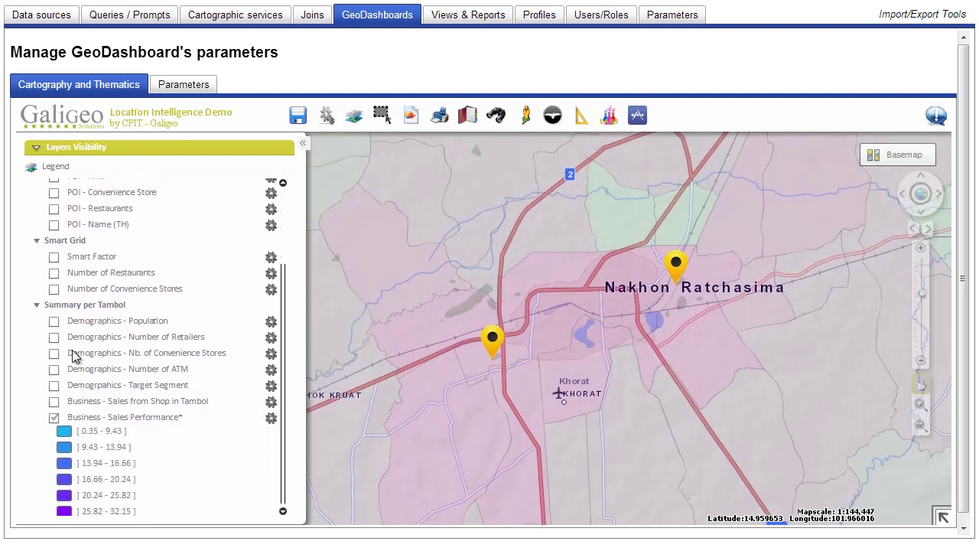
Preview, then hide, the Population, Number of Retailers and convenience store count layers
left_click(54, 322)
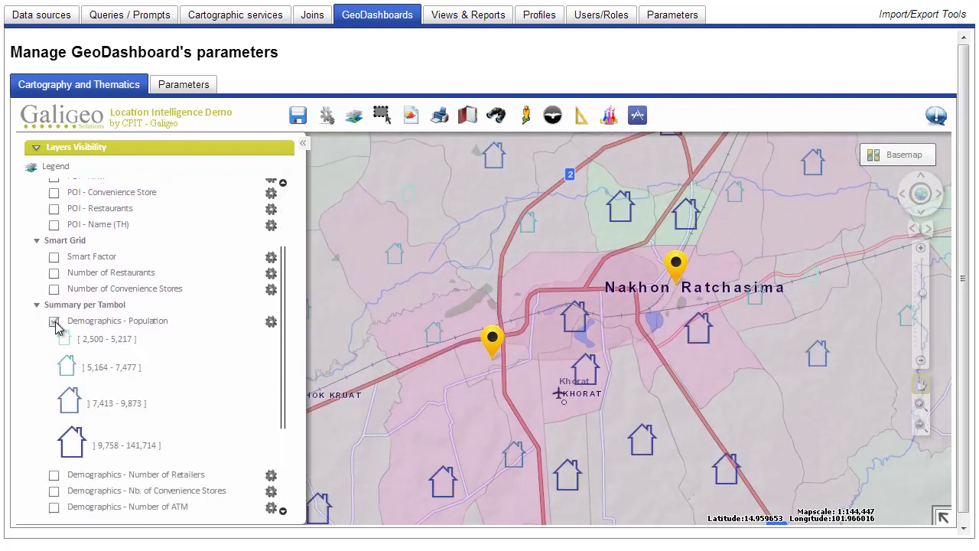
left_click(55, 323)
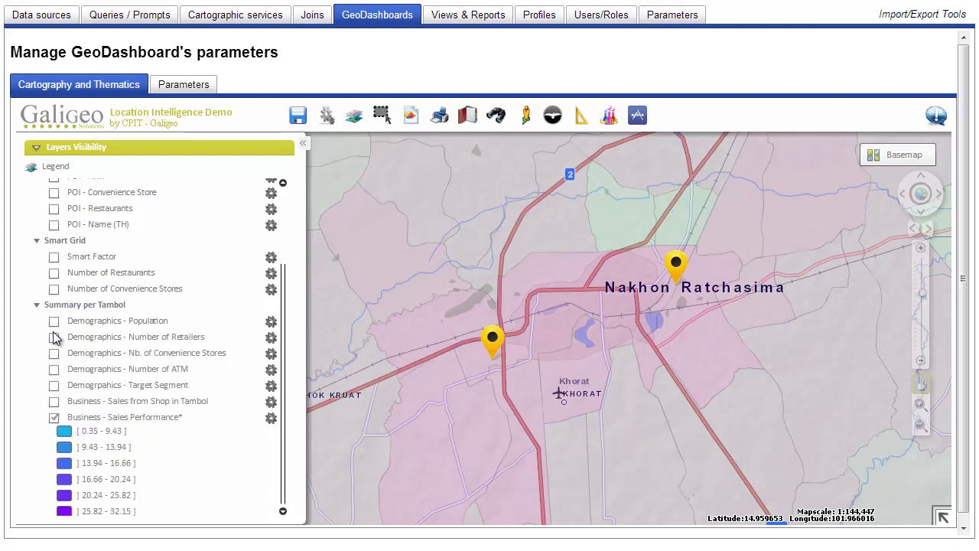
left_click(54, 338)
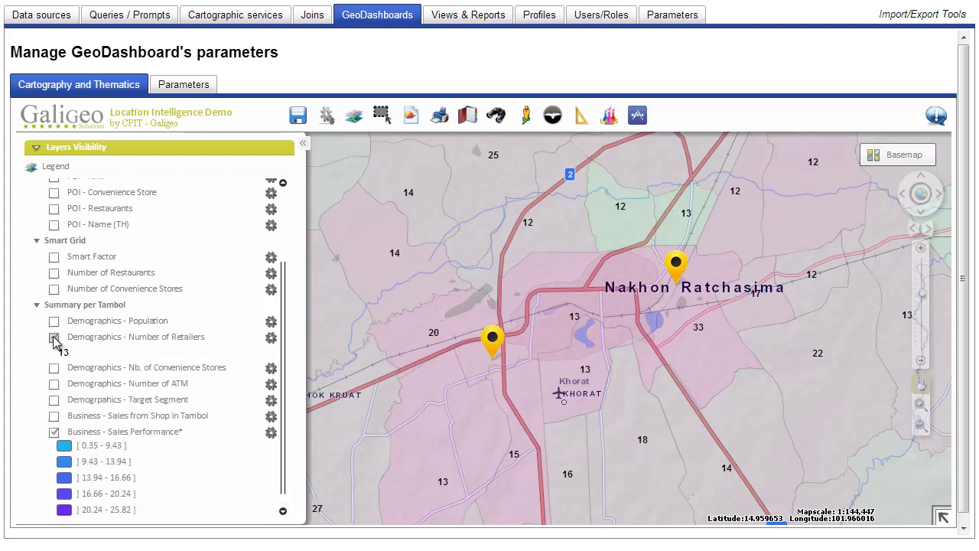
left_click(54, 338)
left_click(54, 354)
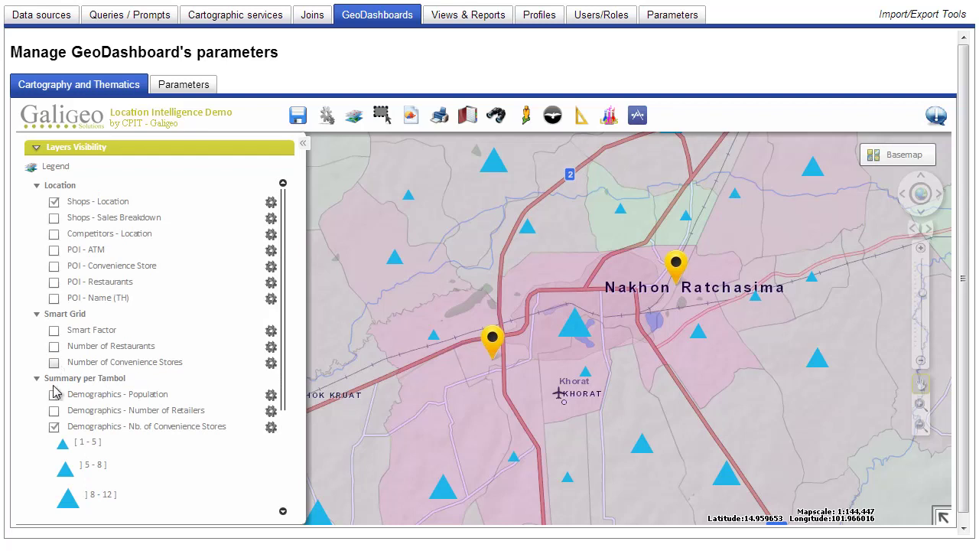
left_click(54, 427)
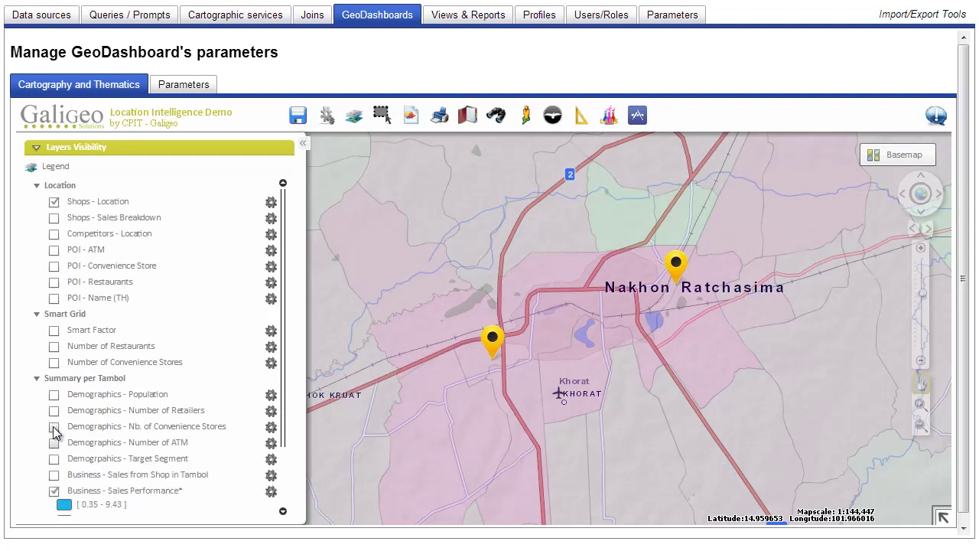
Toggle the Smart Factor, restaurants and convenience stores grids off, then show Competitors - Location
left_click(55, 330)
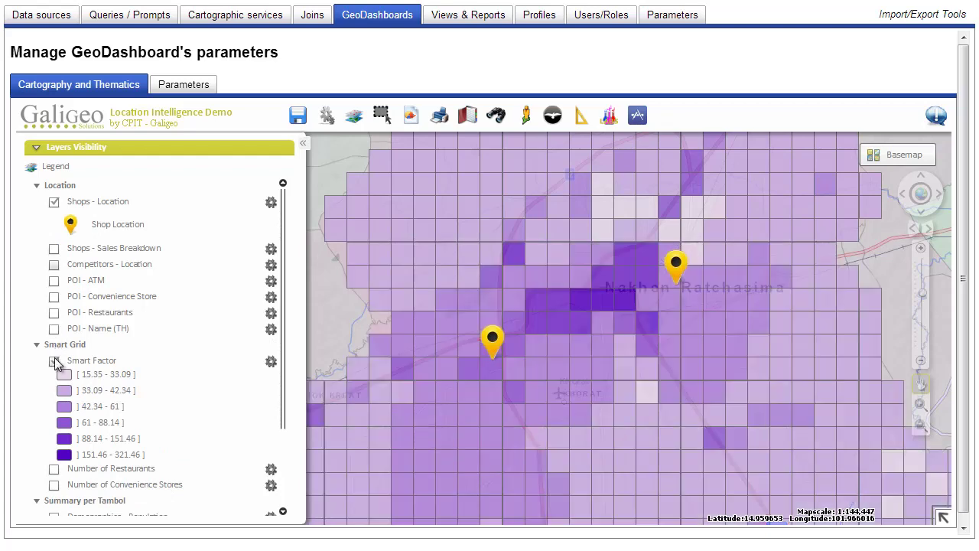
left_click(53, 361)
left_click(54, 377)
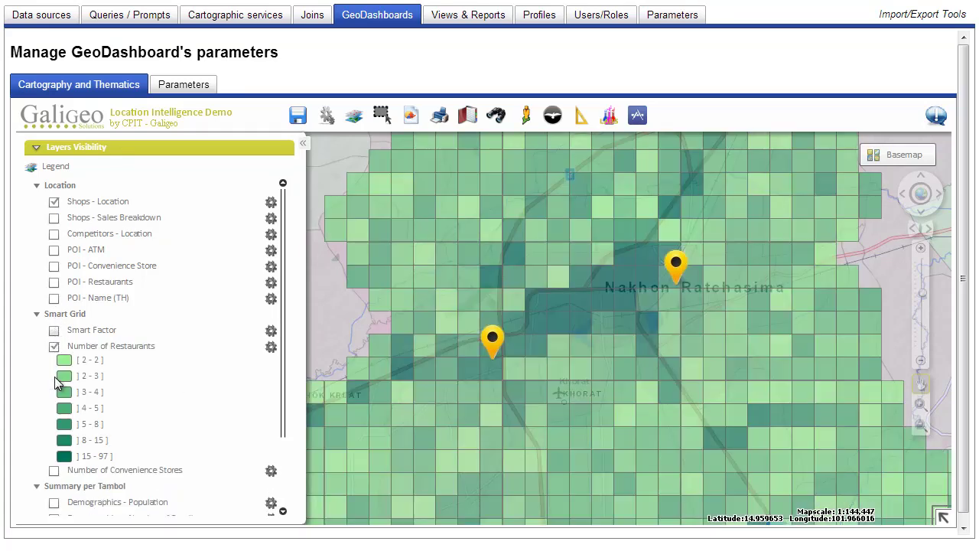
left_click(55, 346)
left_click(55, 362)
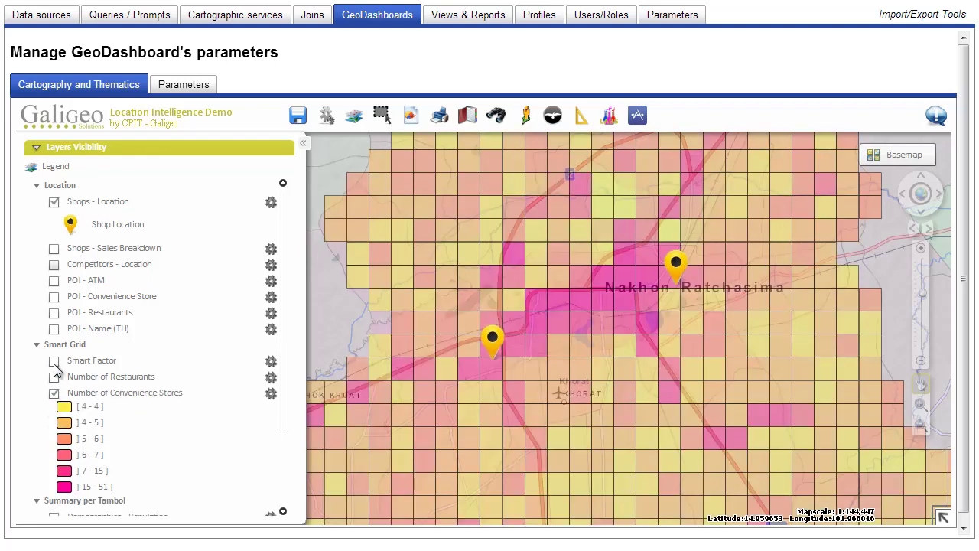
left_click(54, 393)
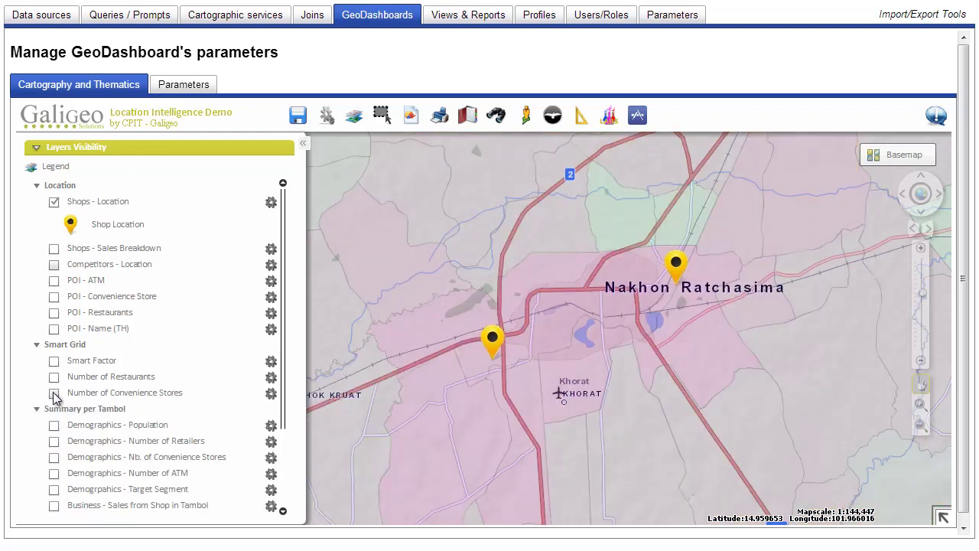
left_click(54, 265)
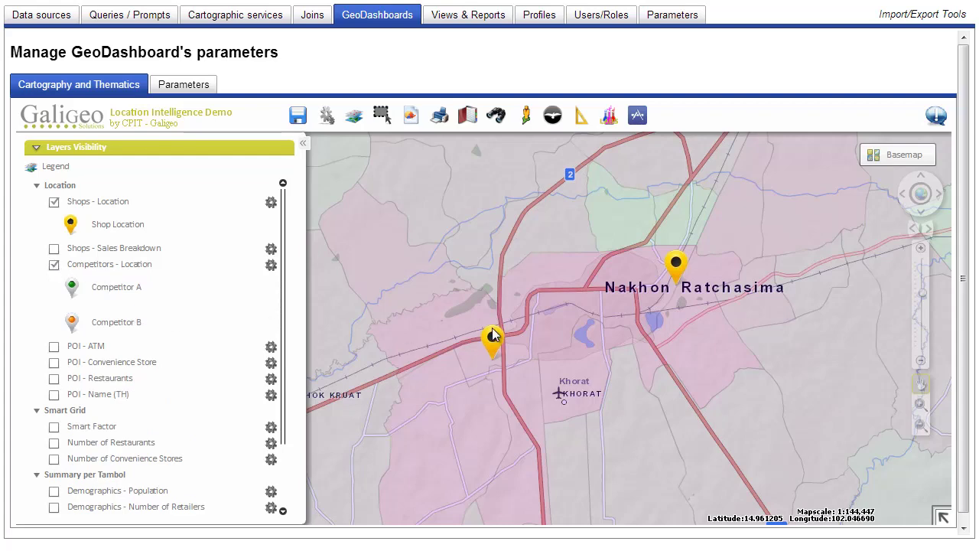
Check an orange competitor location's details, then box-zoom into central Nakhon Ratchasima
scroll(575, 332, "up", 1)
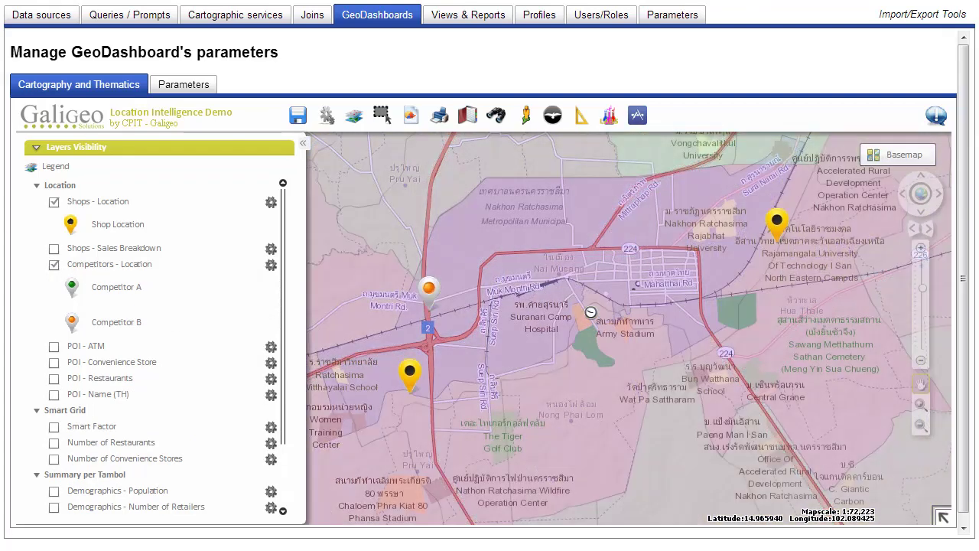
left_click(433, 294)
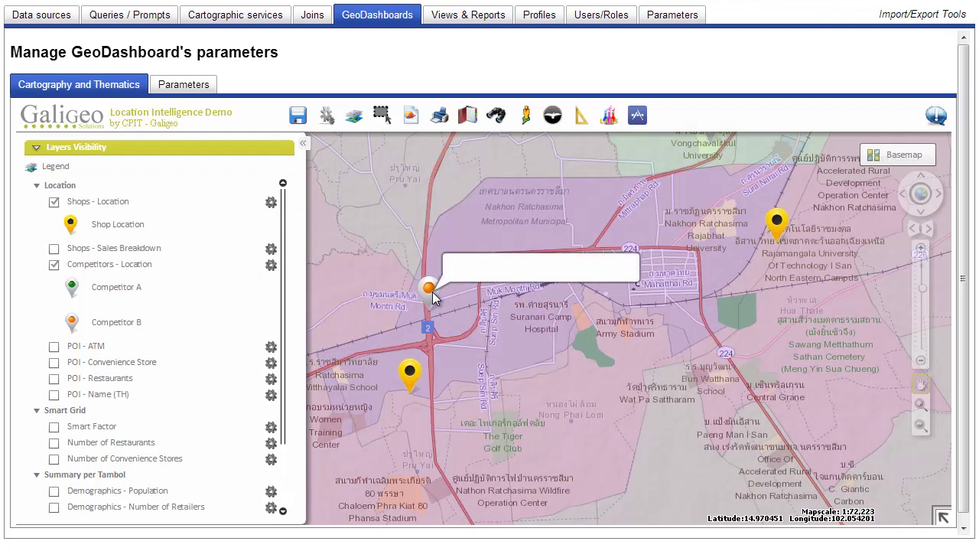
left_click(631, 310)
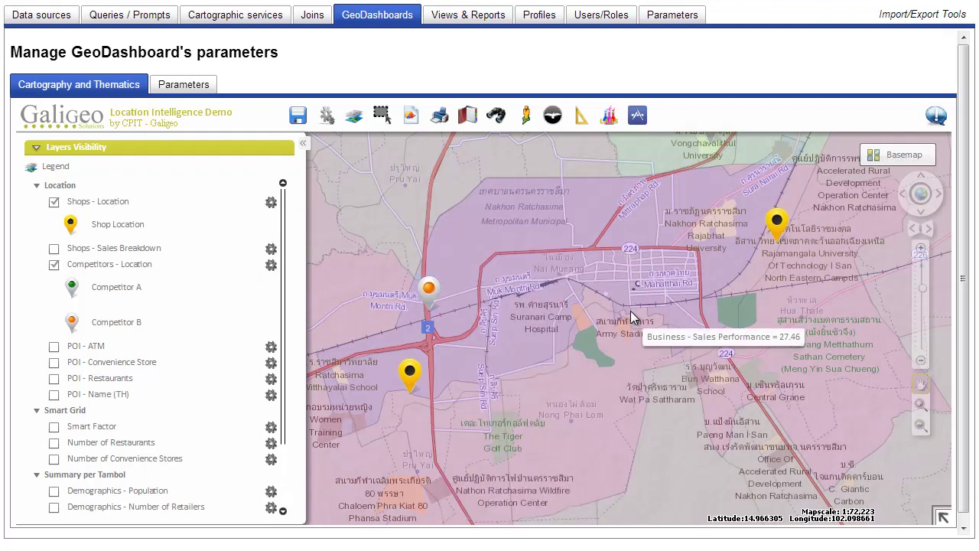
scroll(629, 310, "down", 1)
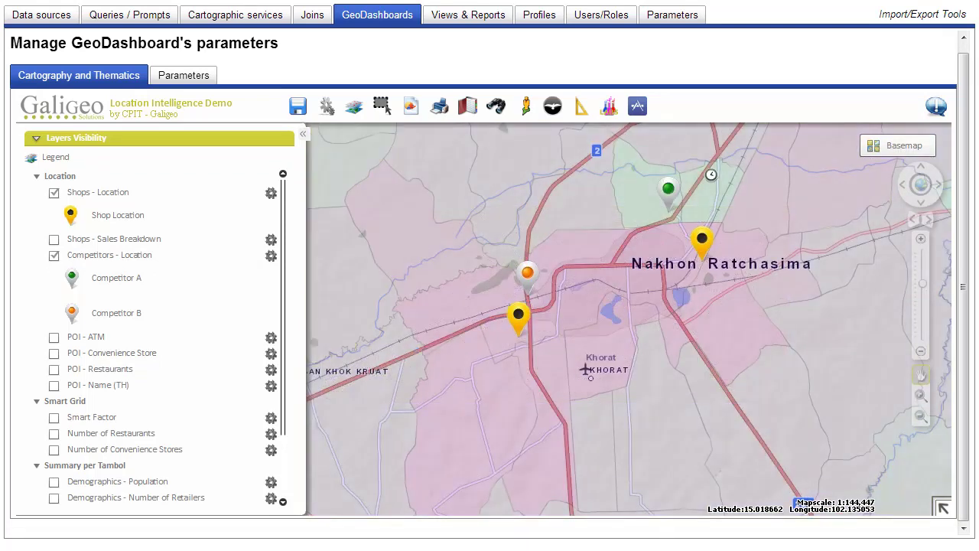
mouse_move(566, 304)
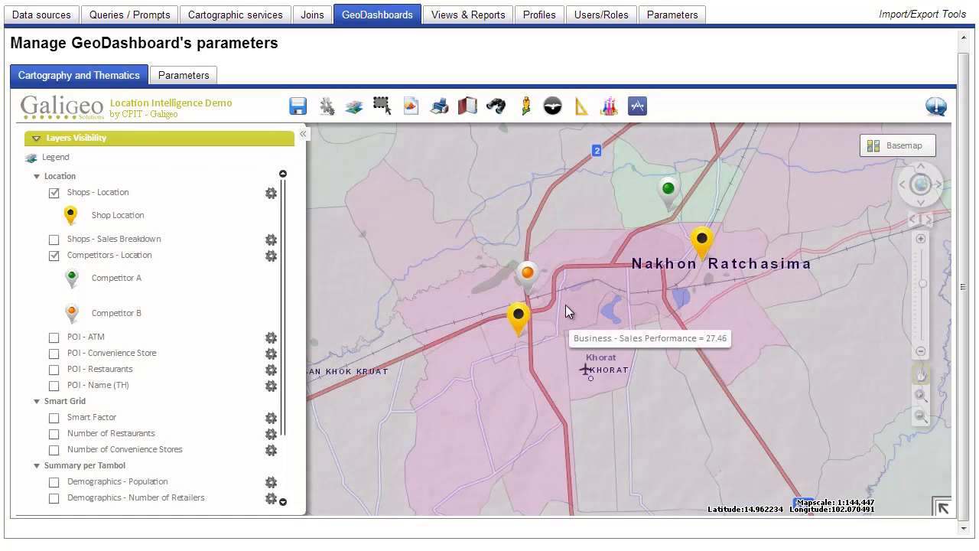
left_click(921, 395)
left_click_drag(604, 246, 635, 280)
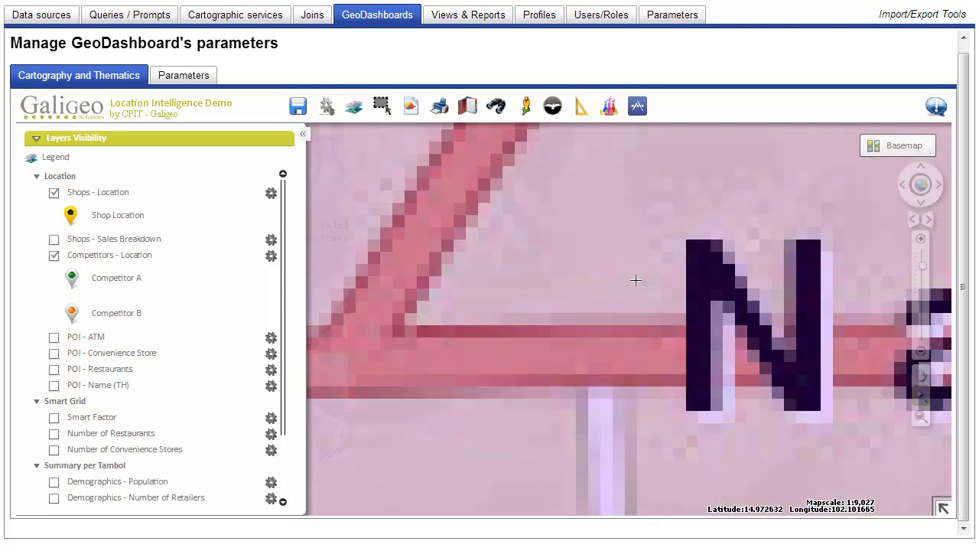
Hide the competitor locations, shop locations and sales performance overlay
left_click(54, 255)
left_click(54, 193)
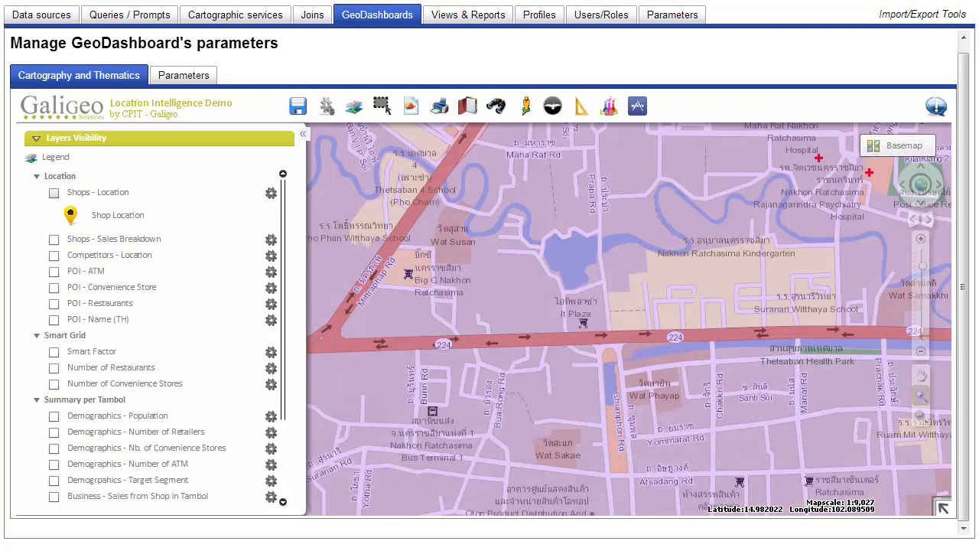
scroll(72, 343, "down", 2)
left_click(54, 406)
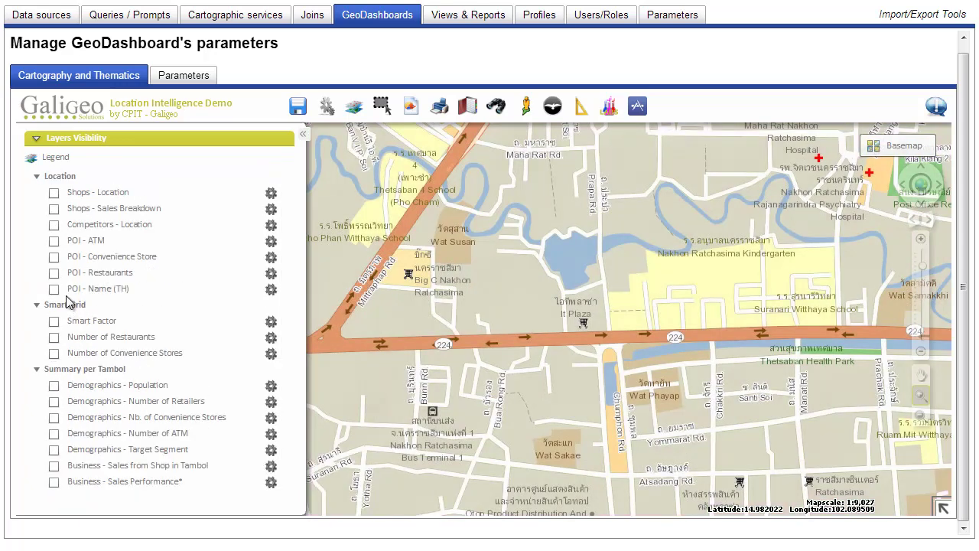
Show the ATM, convenience store and restaurant locations on the map
left_click(53, 240)
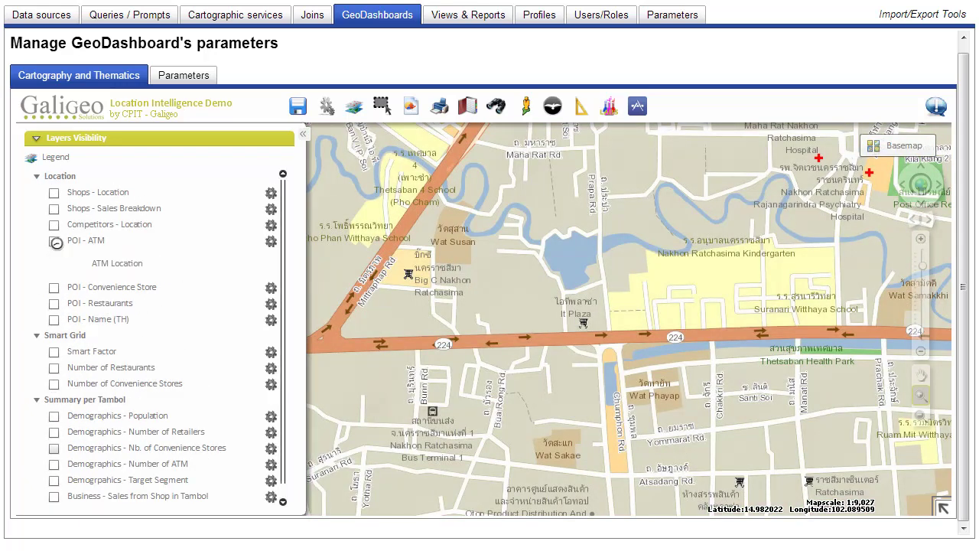
left_click(54, 287)
left_click(53, 334)
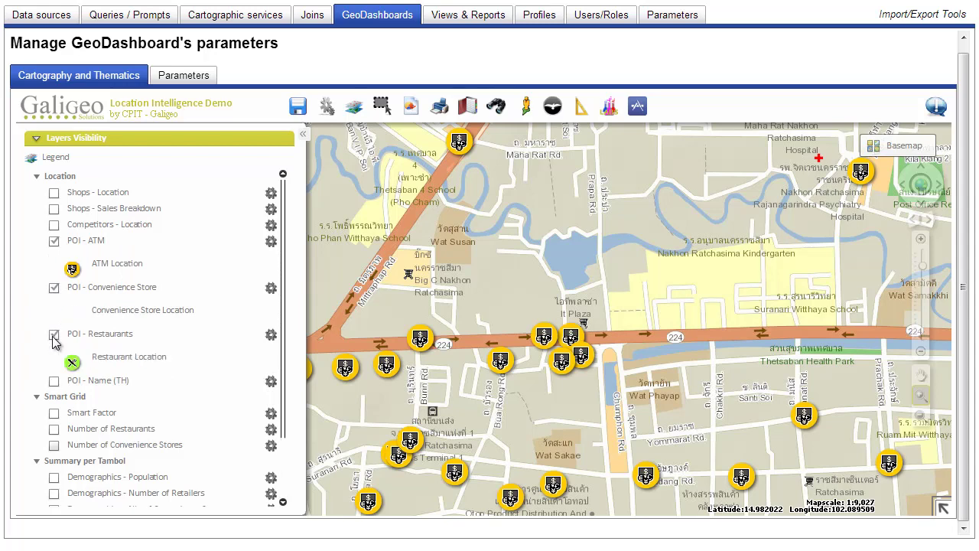
scroll(403, 356, "up", 1)
scroll(402, 326, "up", 1)
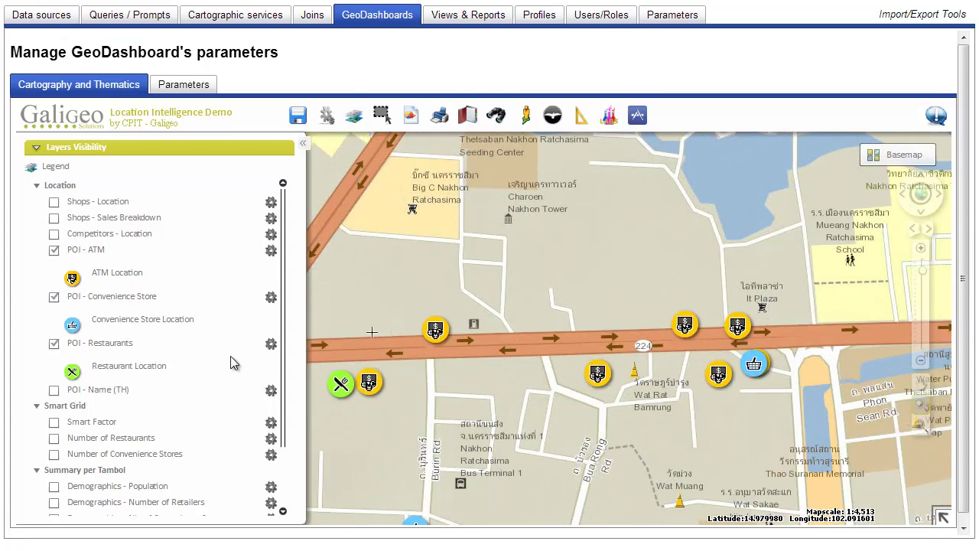
Try the Thai name labels, hide the three POI layers, and zoom out
left_click(53, 392)
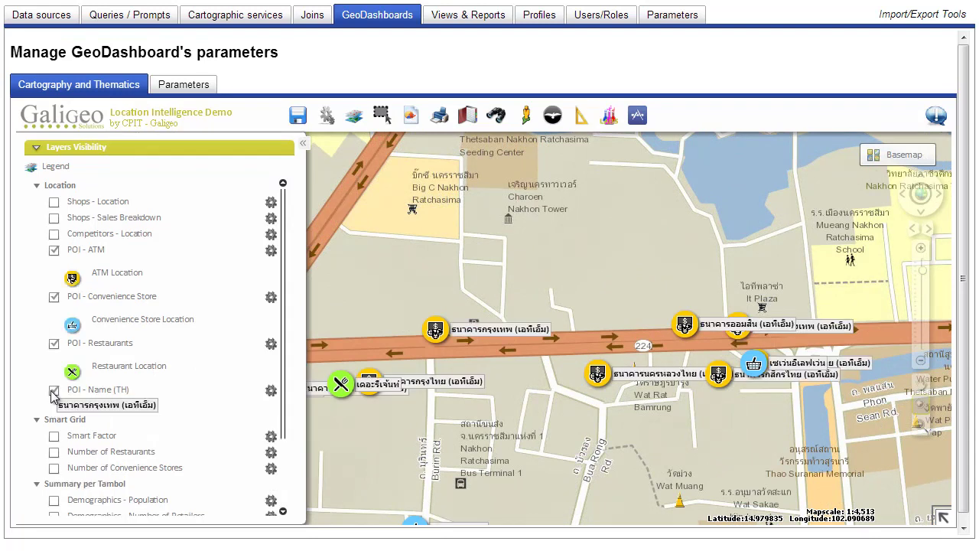
left_click(54, 392)
left_click(54, 344)
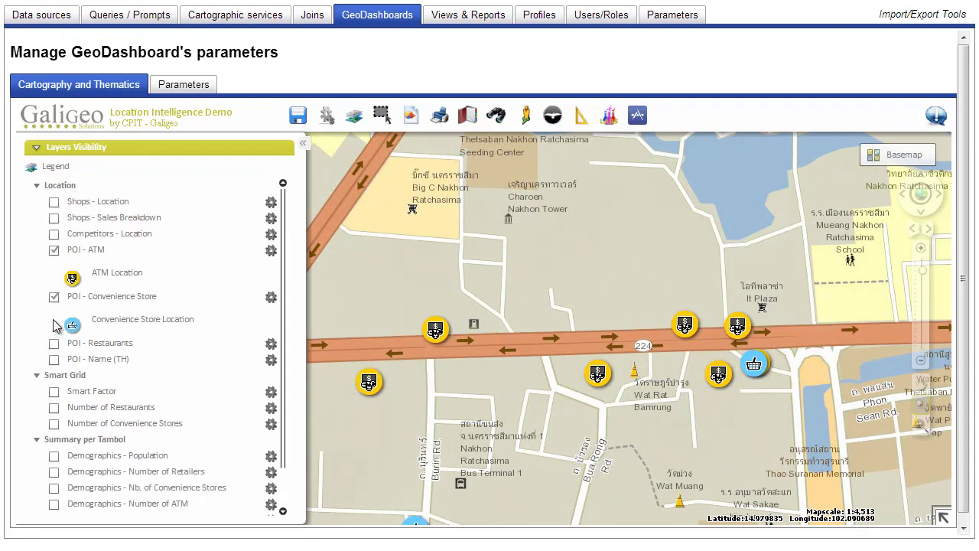
left_click(54, 298)
left_click(54, 250)
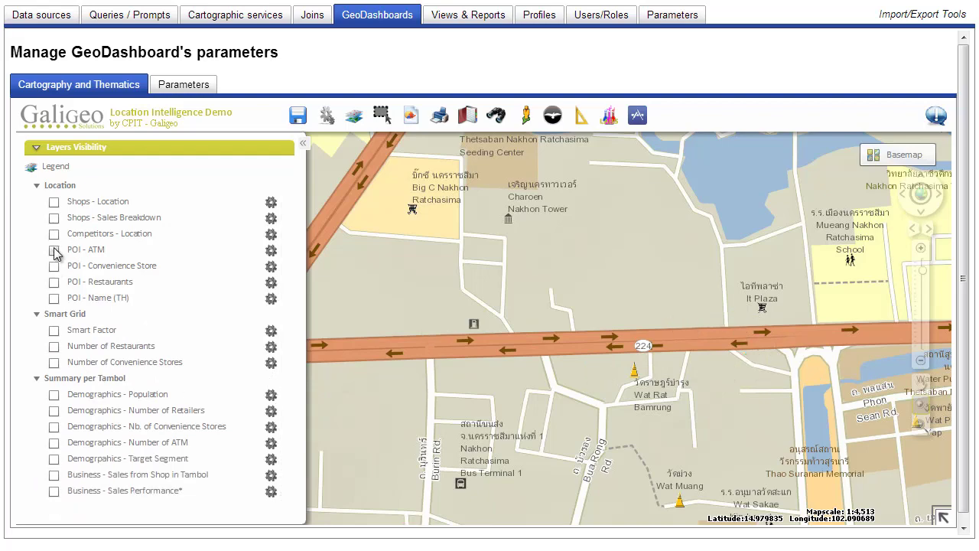
scroll(517, 329, "down", 3)
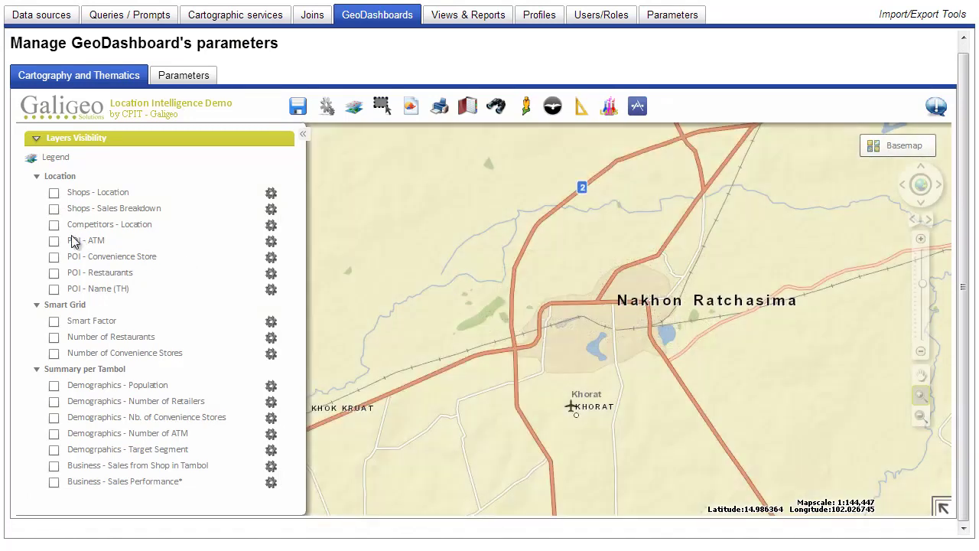
Show the Shops - Sales Breakdown pie charts, zoom out and switch to the pan tool
left_click(54, 208)
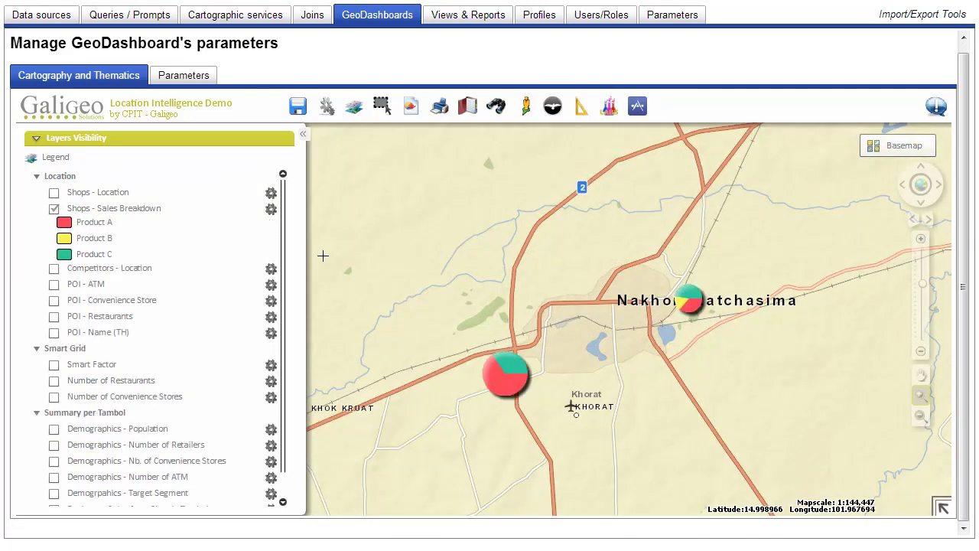
scroll(586, 383, "down", 1)
scroll(608, 309, "down", 1)
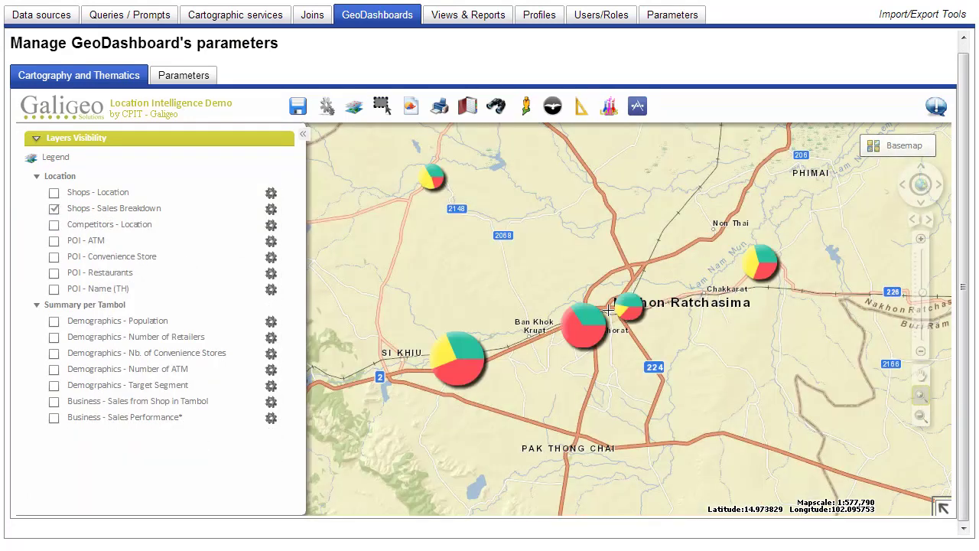
left_click(922, 374)
mouse_move(764, 265)
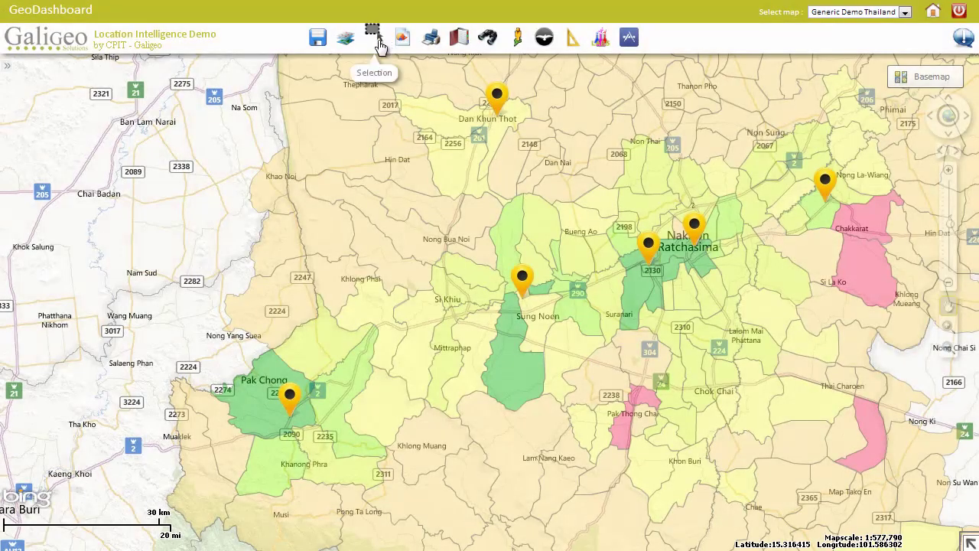
left_click(375, 39)
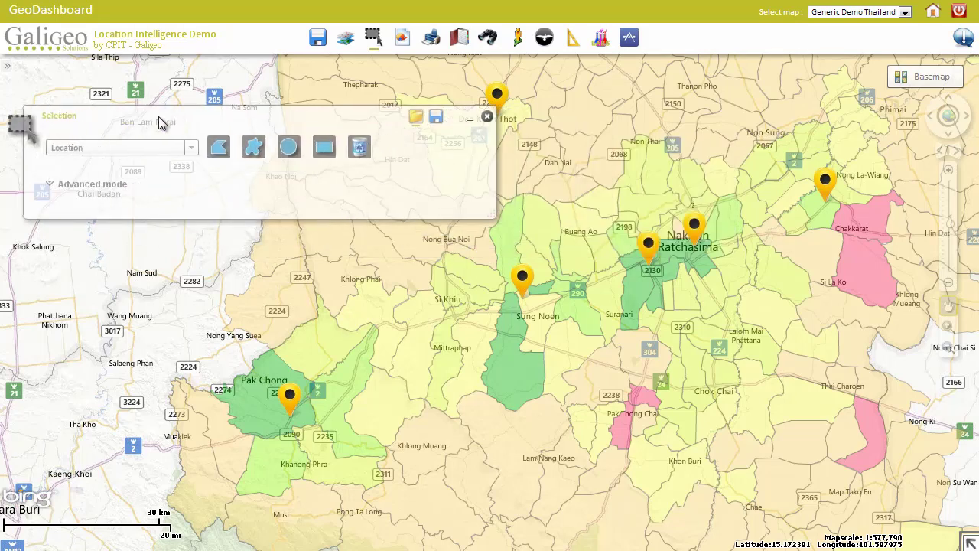
From Summary per Tambol, select tambols freehand around Sung Noen and by circle around Nong La-Wiang
left_click(163, 148)
left_click(103, 192)
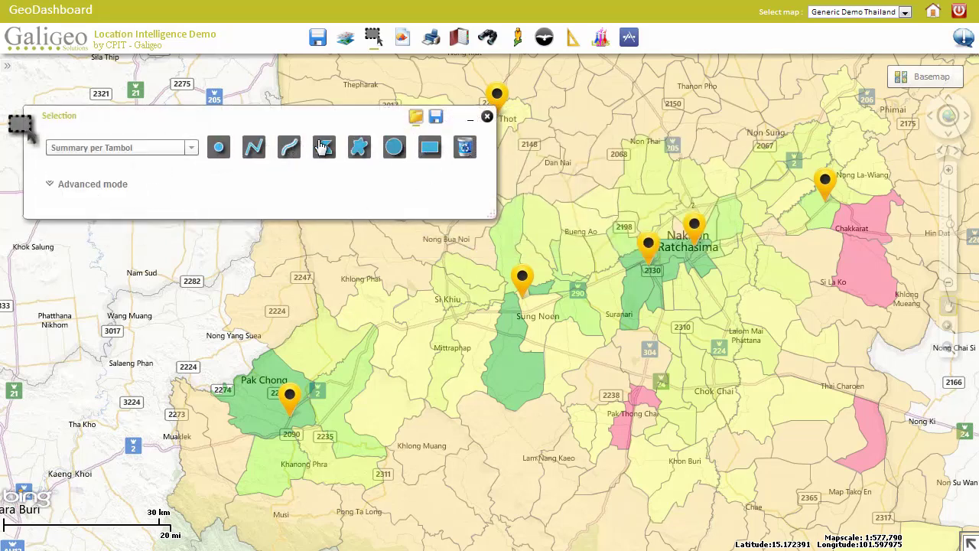
left_click(359, 149)
mouse_move(507, 326)
left_mouse_down()
mouse_move(427, 456)
mouse_move(531, 333)
left_mouse_up()
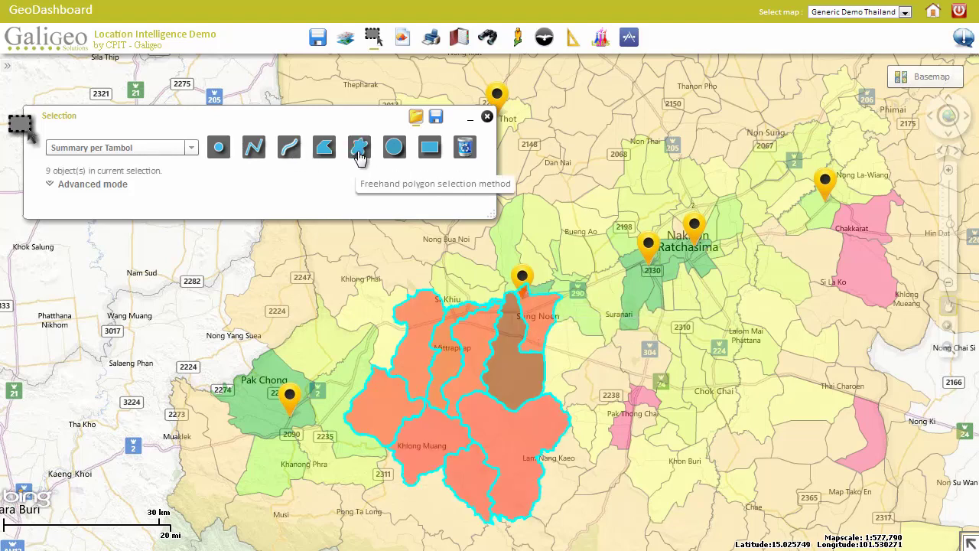
left_click(394, 147)
left_click_drag(849, 134, 903, 176)
Draw a polygon selecting tambols around Chok Chai and show the selections' attribute table
left_click(324, 147)
left_click(737, 284)
left_click(847, 388)
left_click(811, 477)
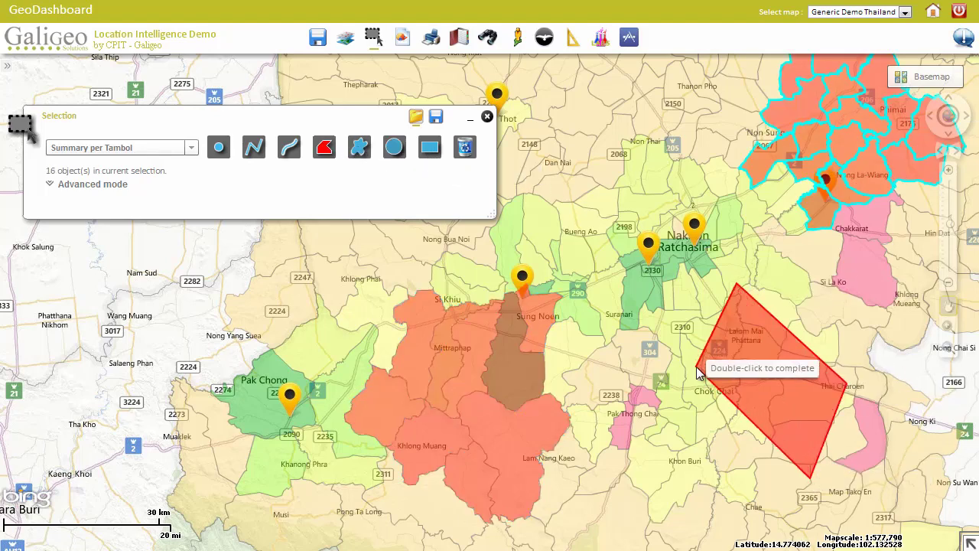
double_click(698, 372)
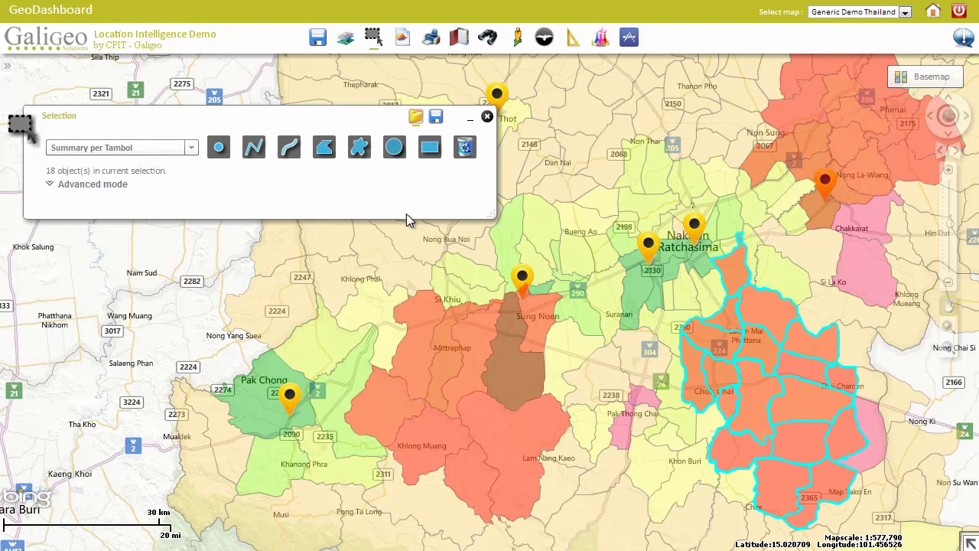
left_click(51, 185)
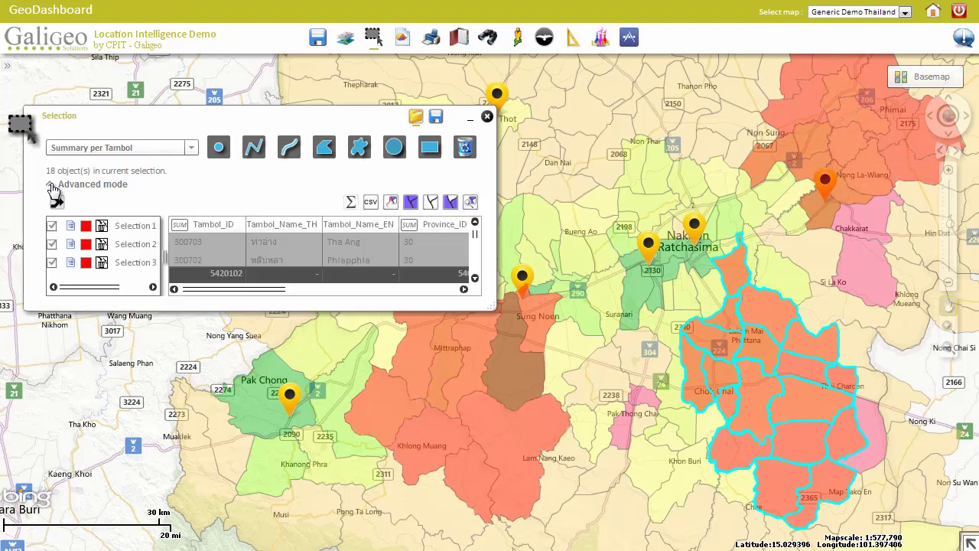
Widen the selection panel and colour Selection 2 blue and Selection 3 orange
left_click_drag(490, 303, 604, 394)
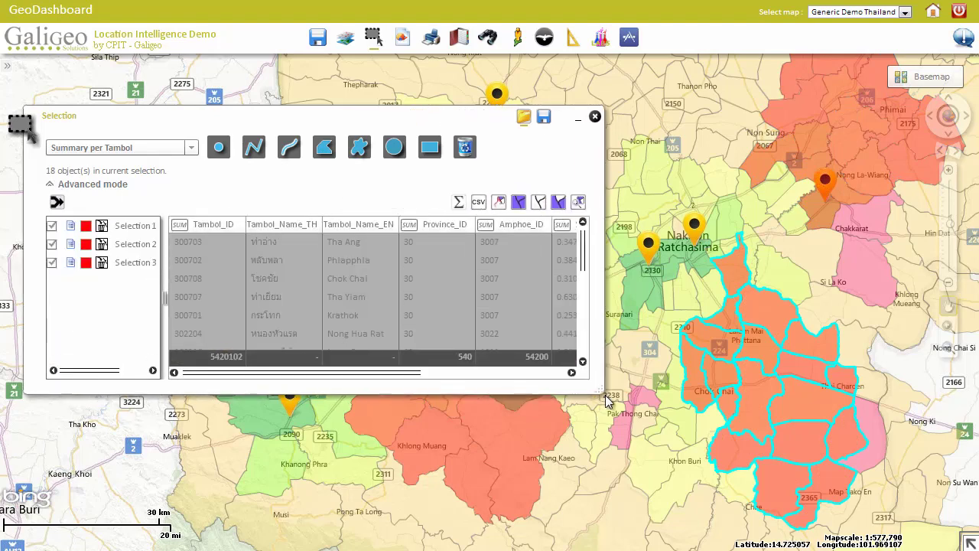
left_click(86, 244)
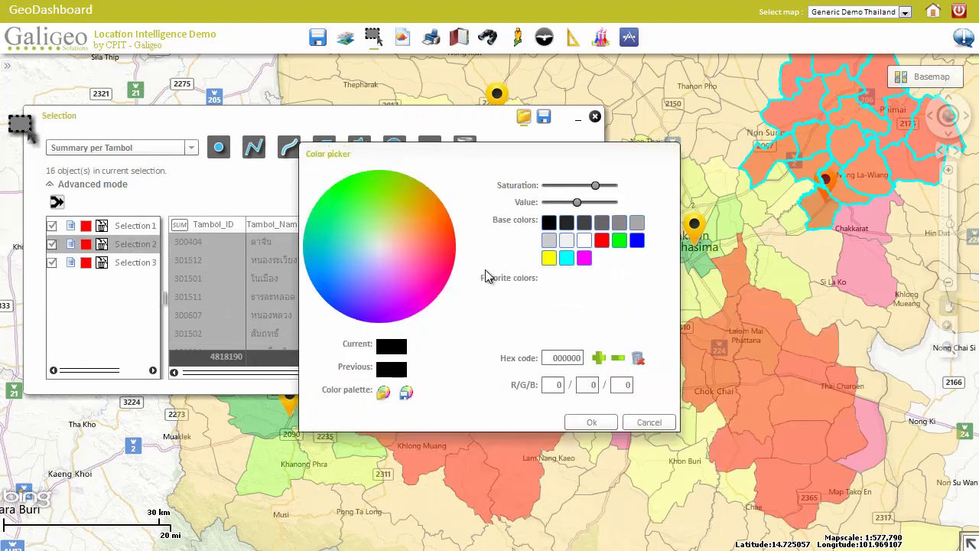
left_click(343, 276)
left_click(592, 422)
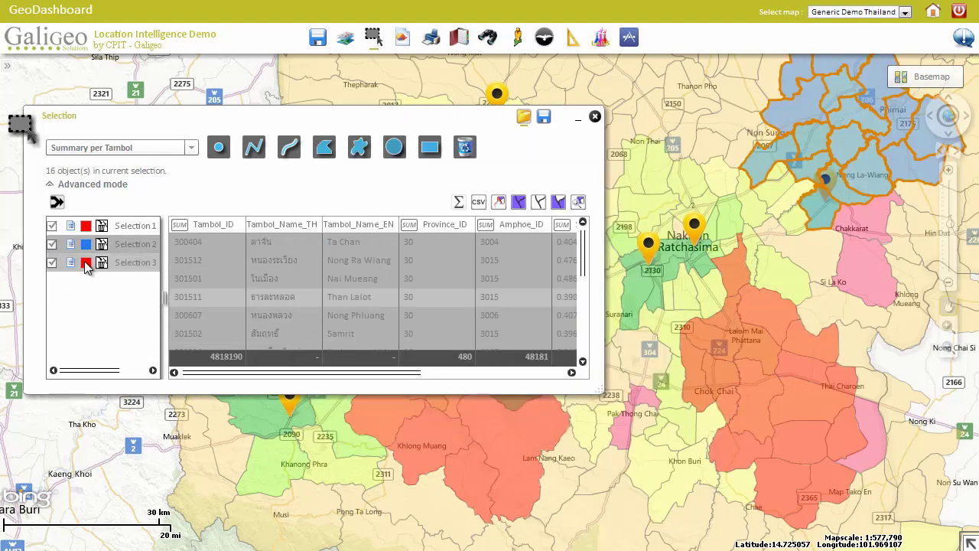
left_click(86, 263)
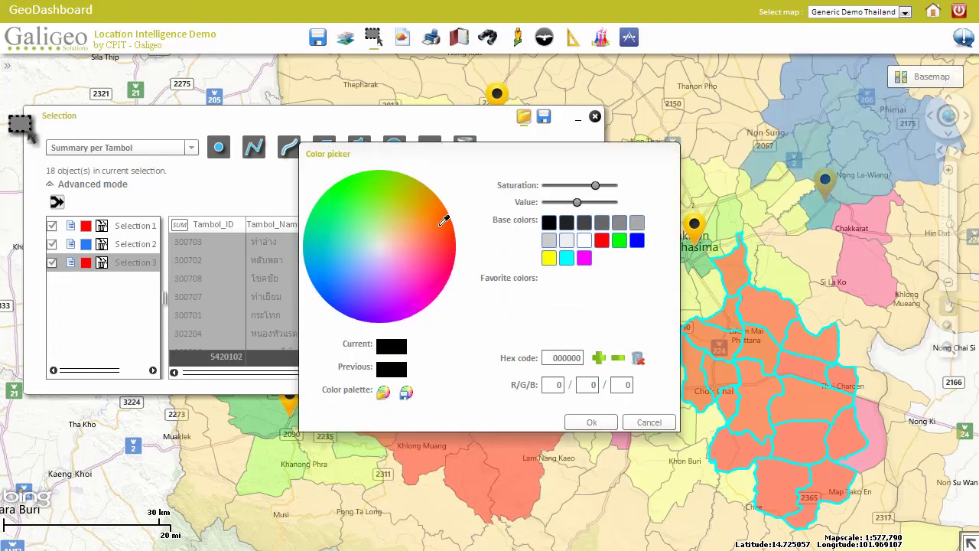
left_click(444, 221)
left_click(592, 423)
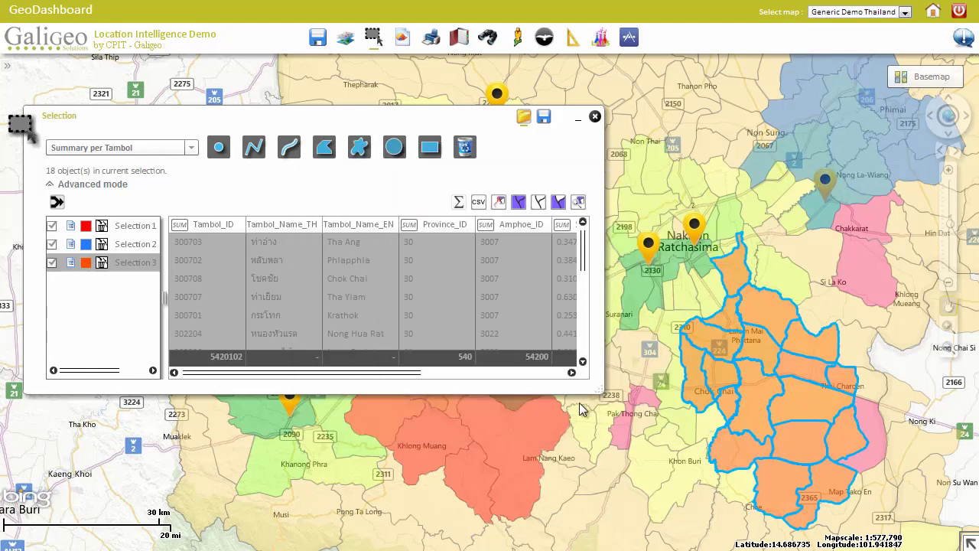
List each territory's tambols and outline Chok Chai, Phlapphia, Tha Yiam and Krathok on the map
left_click(115, 227)
left_click(118, 244)
left_click(116, 263)
left_click(322, 280)
left_click(335, 259, "ctrl")
left_click(335, 250)
left_click(344, 316)
left_click(286, 297, "ctrl")
Sort the attribute table by Tambol_Name_EN and review the first and third territories
left_click(179, 225)
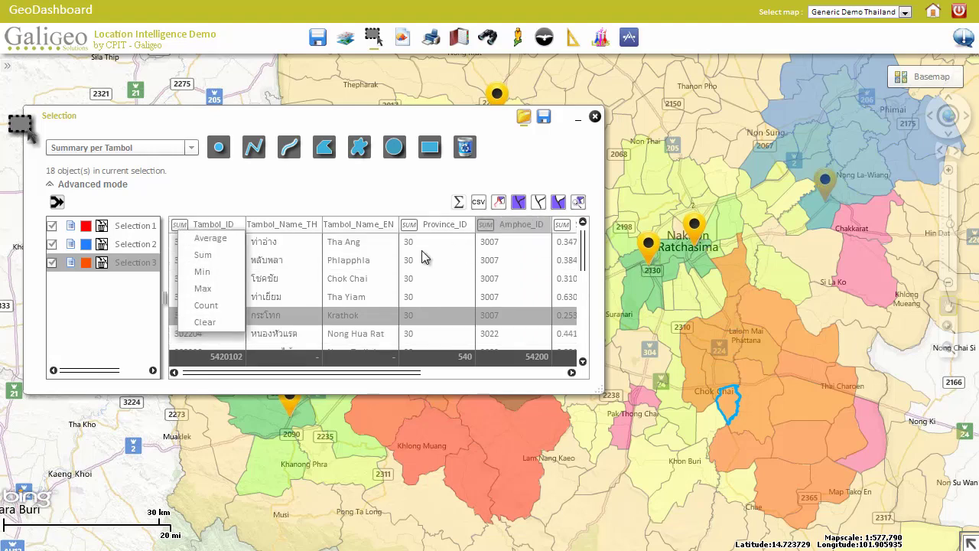
left_click(291, 225)
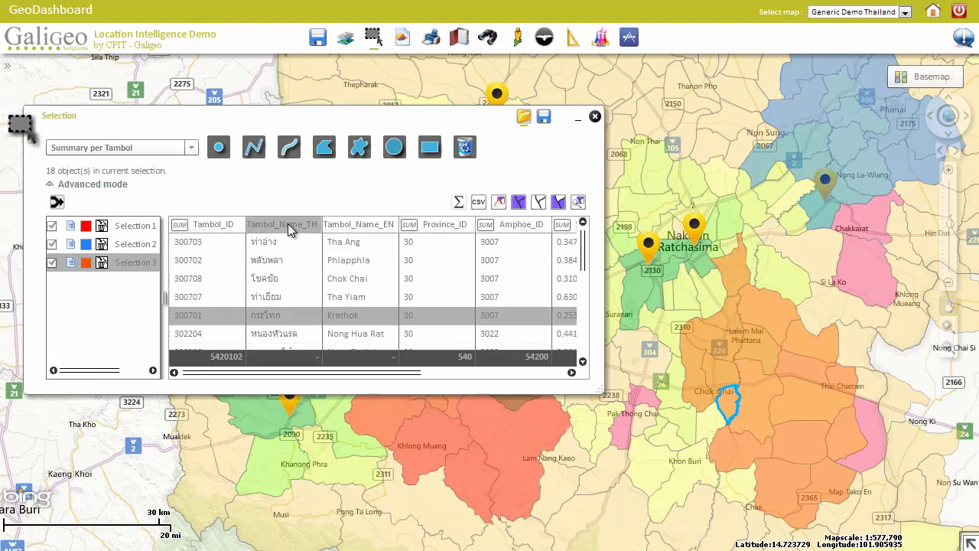
left_click(369, 227)
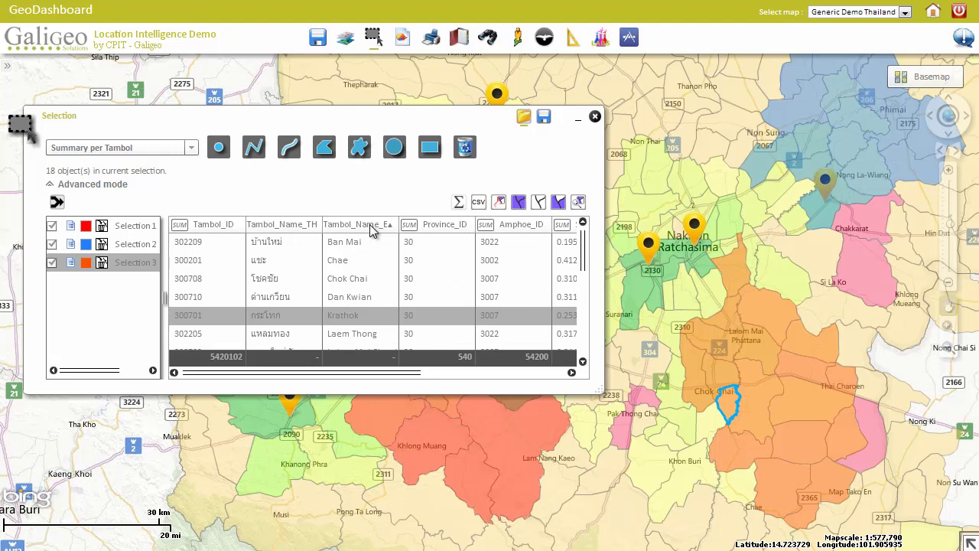
left_click(125, 226)
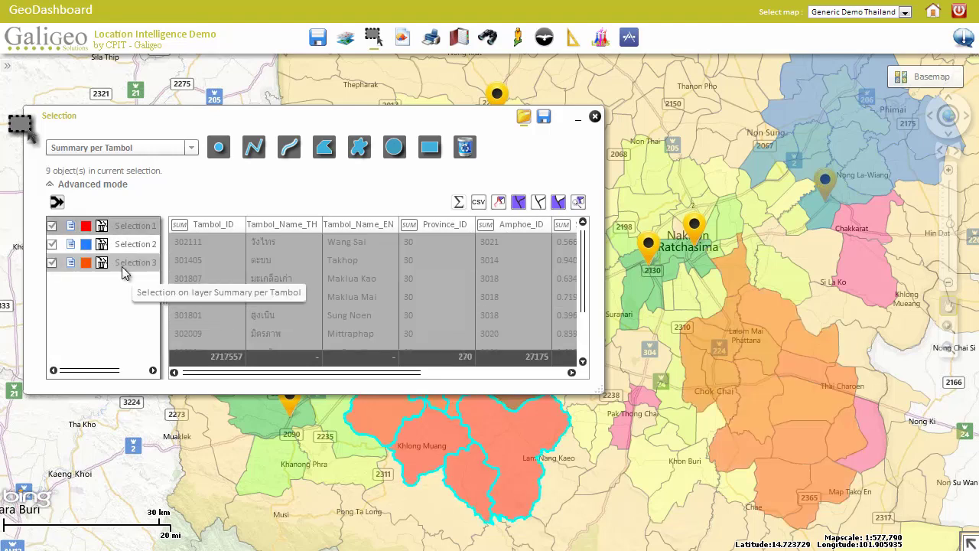
left_click(123, 268)
Merge the three territories into one selection and generate the Demo 4 - Georeport spreadsheet
left_click(57, 203)
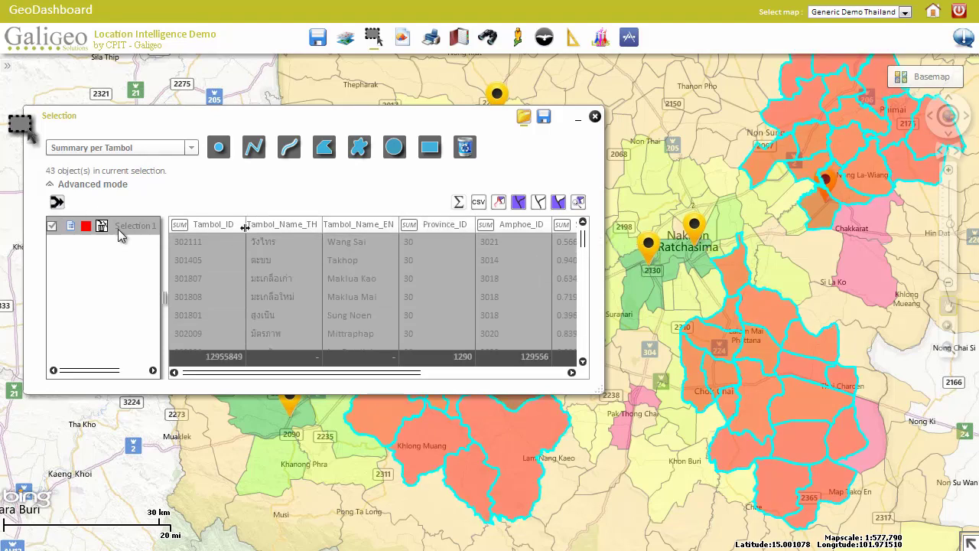
left_click(68, 229)
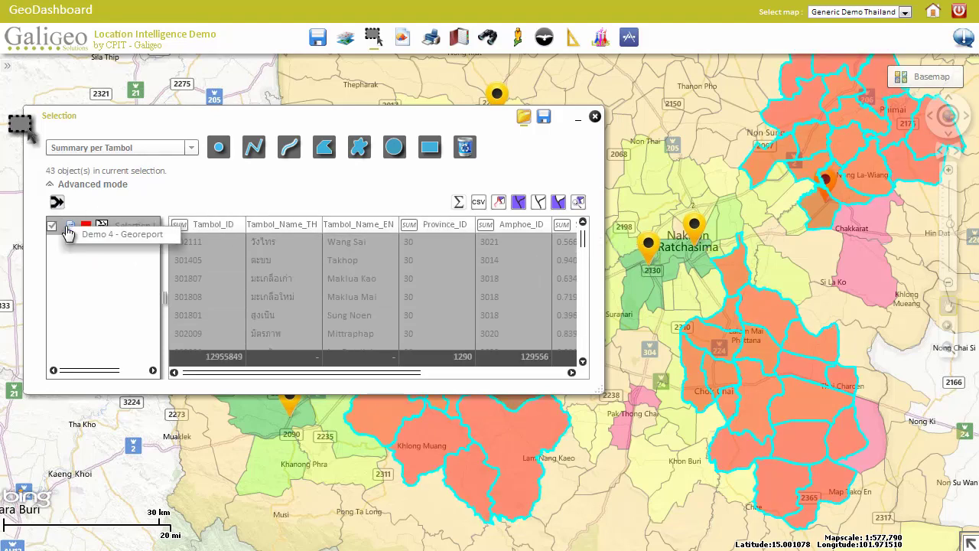
left_click(106, 235)
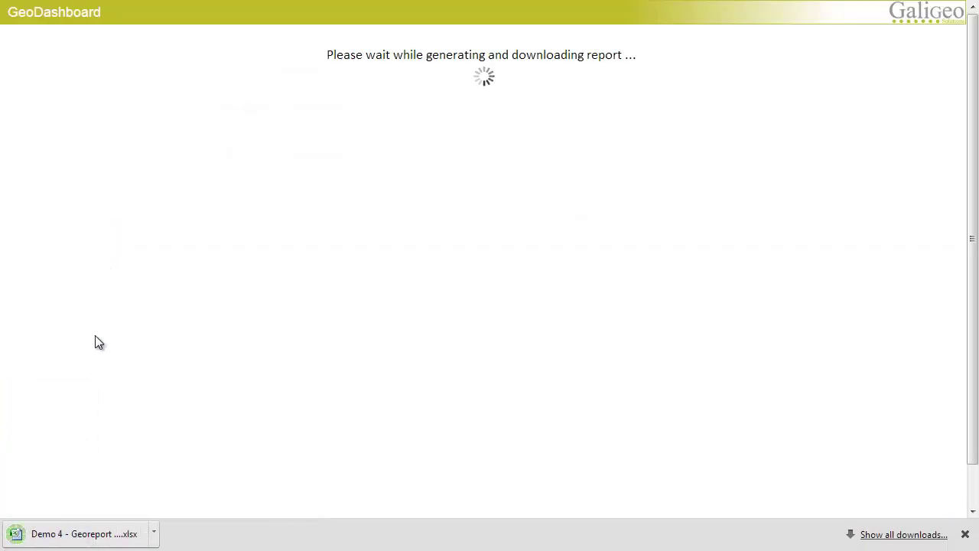
Open the Demo 4 Georeport xlsx, scroll its Sales Breakdown sheet, and close Excel without saving
left_click(86, 535)
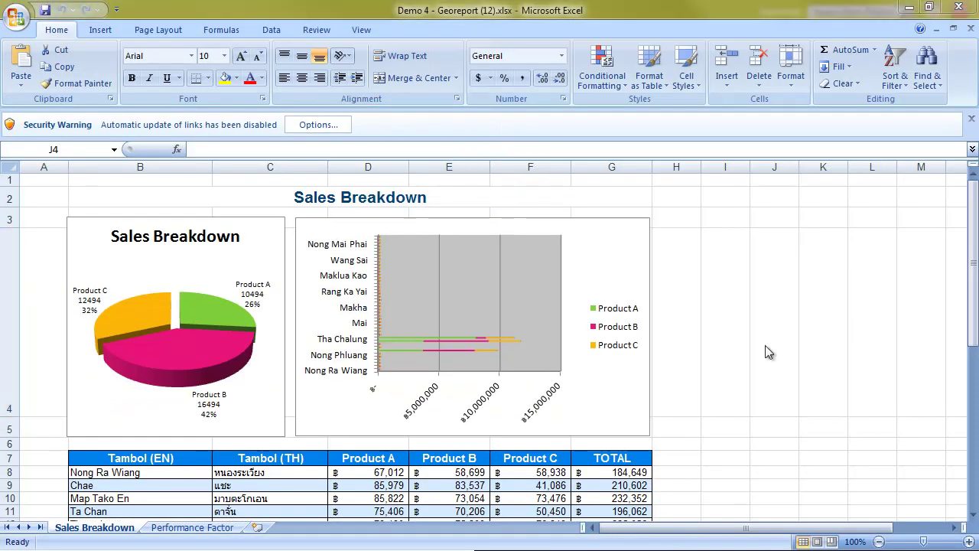
left_click_drag(973, 283, 955, 252)
left_click(958, 7)
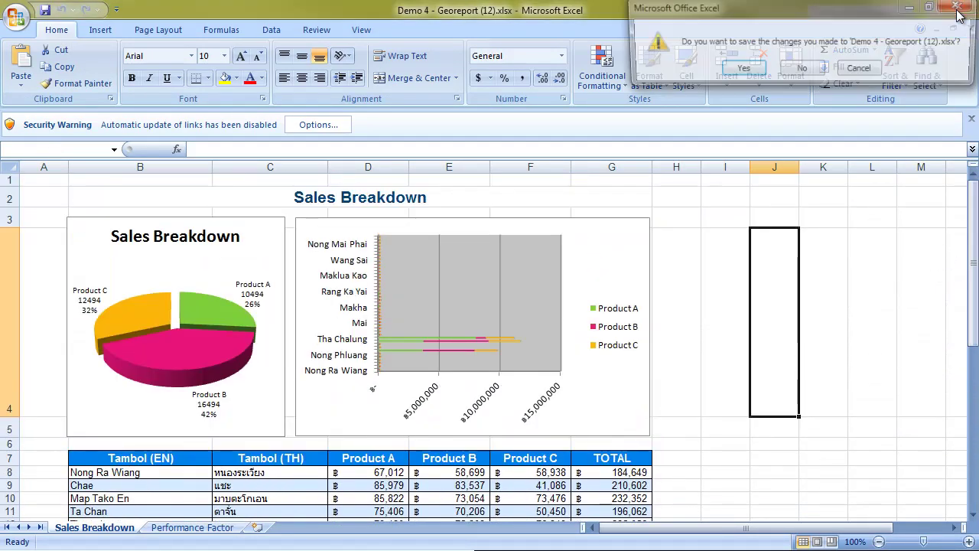
left_click(803, 70)
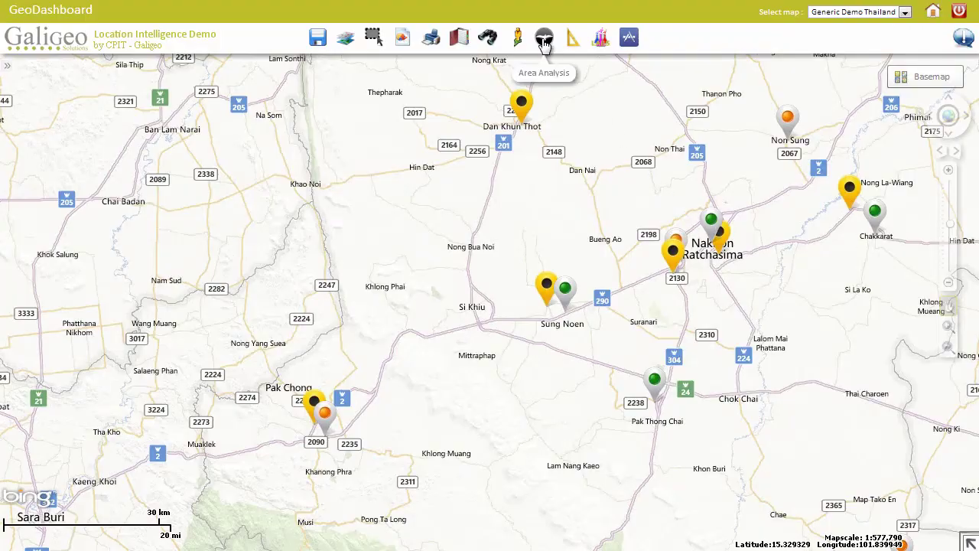
Compute 5, 10, 15 and 20 km rings centred on the Nakhon Ratchasima shop
left_click(544, 45)
left_click_drag(681, 141, 197, 118)
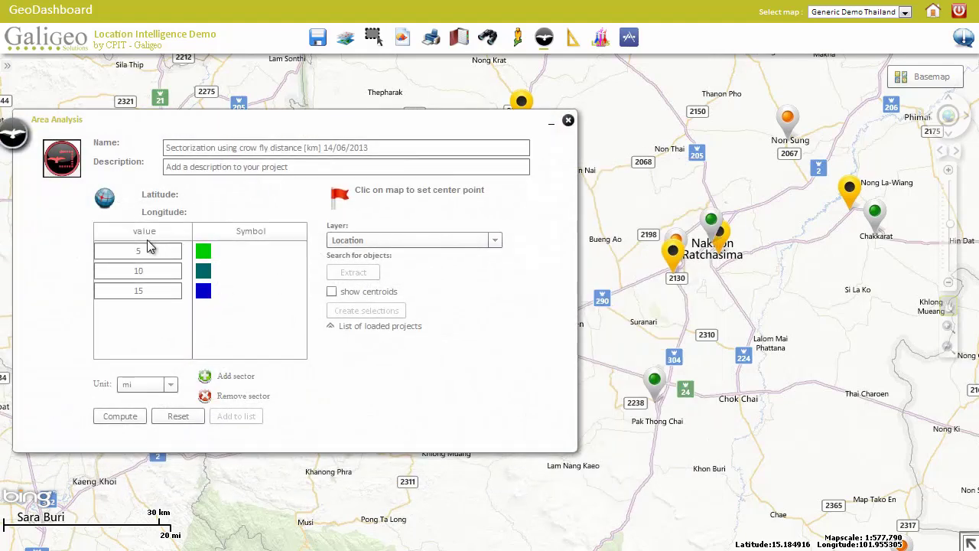
left_click(205, 377)
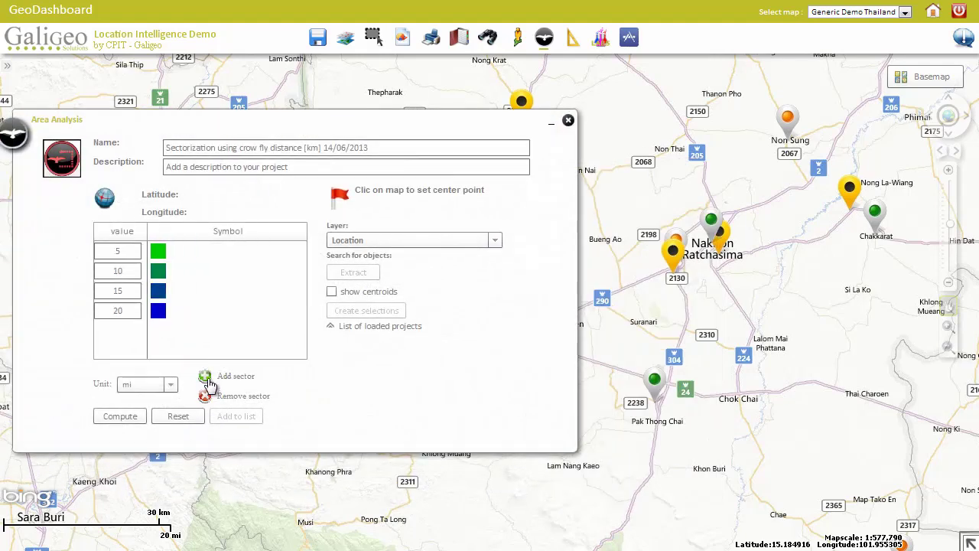
left_click(171, 385)
left_click(141, 400)
left_click(699, 270)
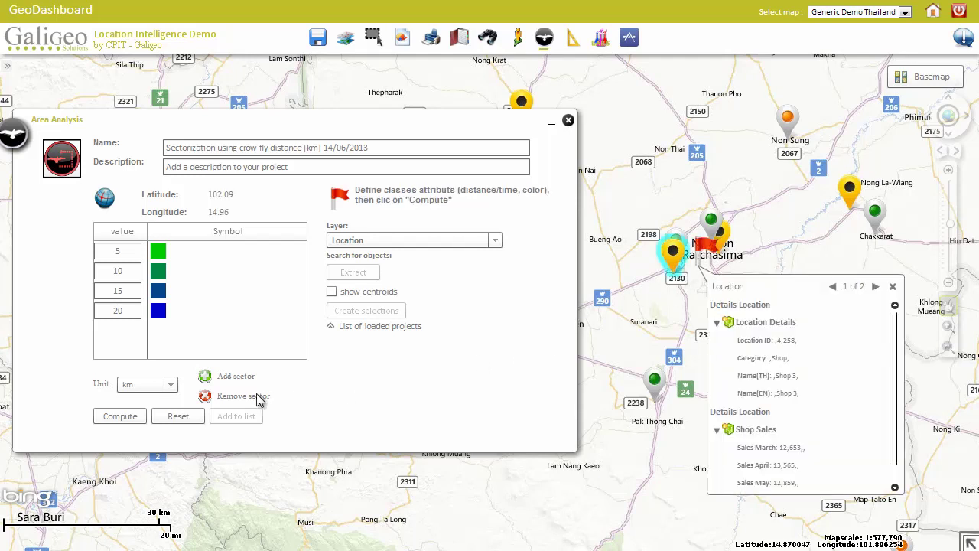
left_click(100, 416)
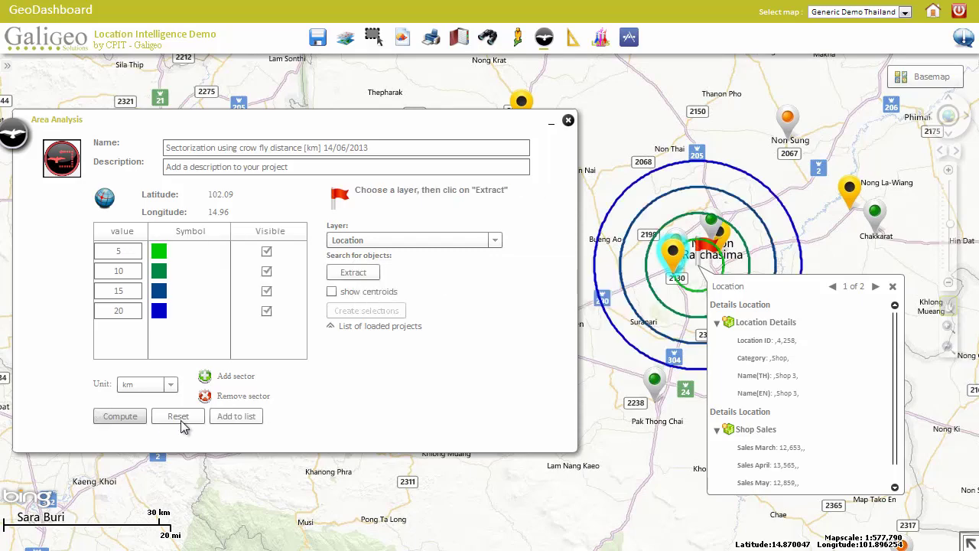
Extract the locations inside the rings and create a selection per distance band
left_click(892, 286)
scroll(711, 283, "up", 1)
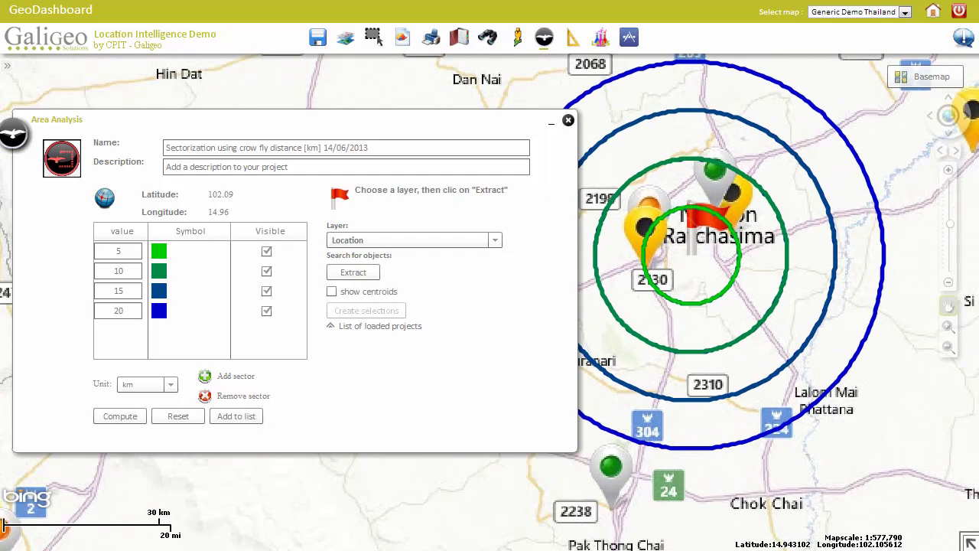
scroll(702, 279, "up", 2)
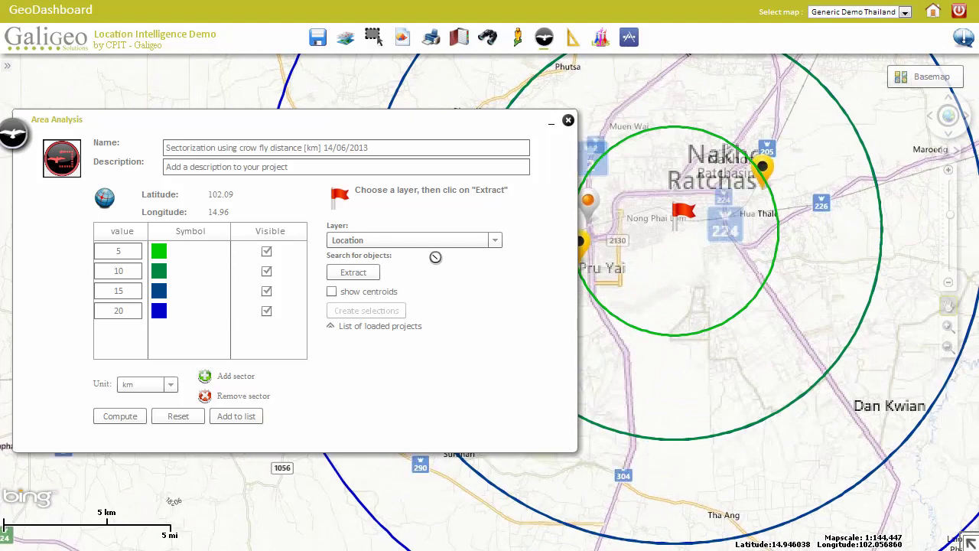
left_click(346, 274)
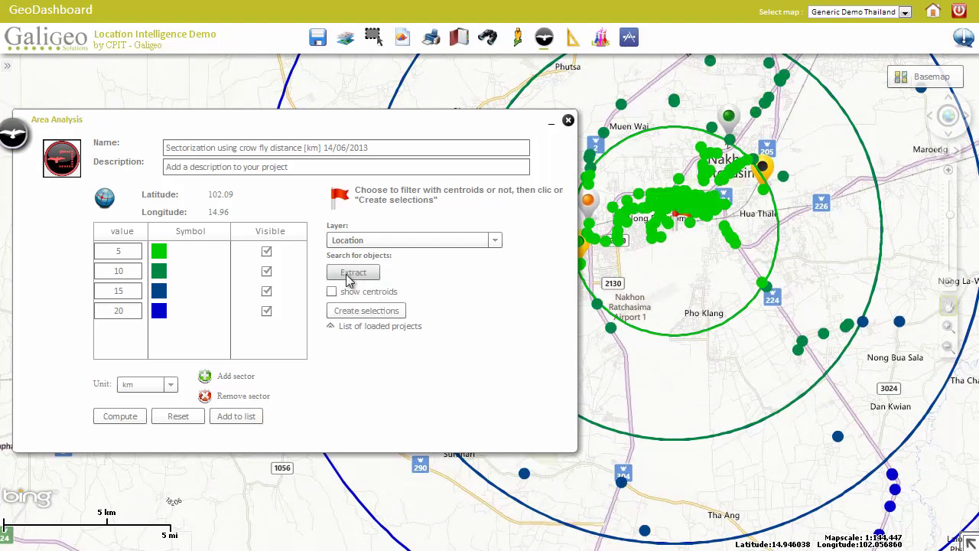
scroll(642, 285, "down", 1)
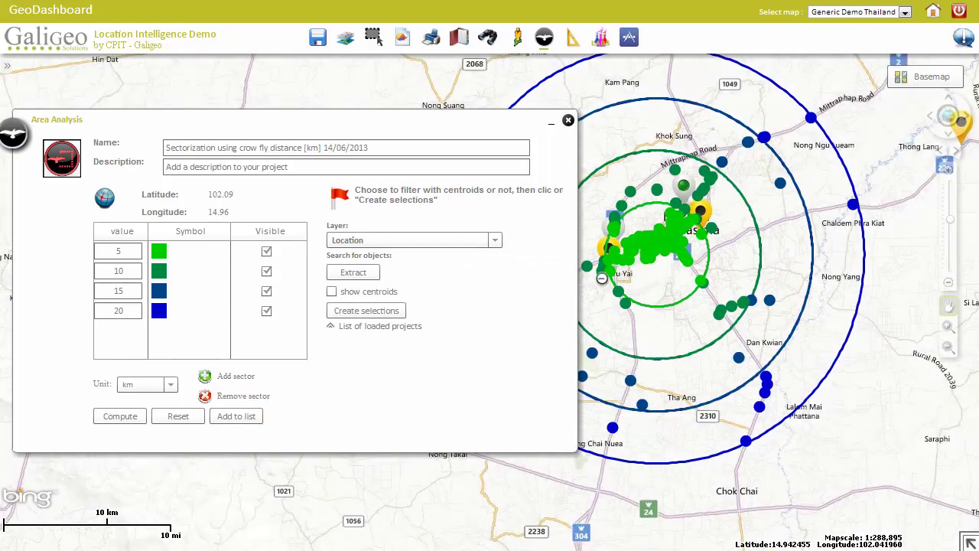
left_click(343, 311)
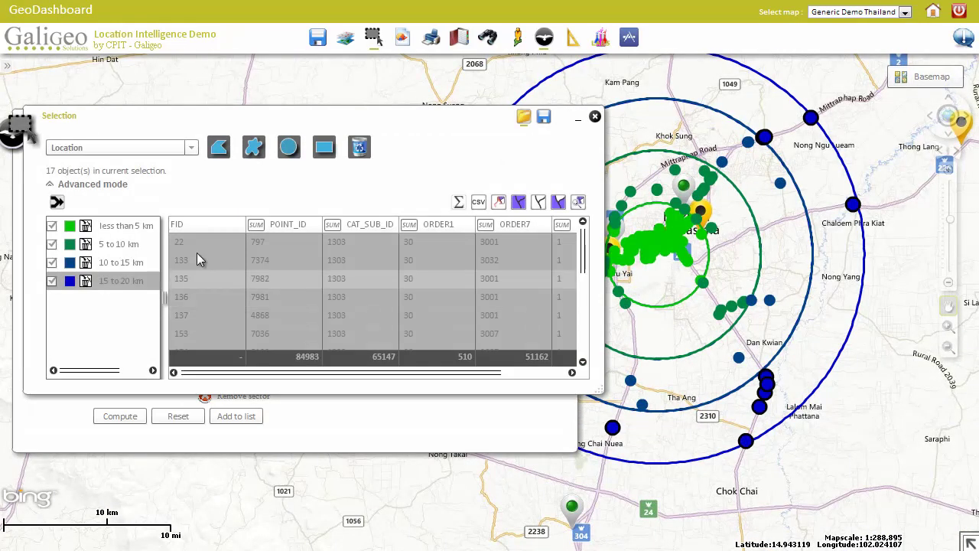
Display the locations in the 5-10, 10-15 and 15-20 km band selections
left_click(118, 232)
left_click(117, 243, "ctrl")
left_click(118, 263, "shift")
left_click(116, 281)
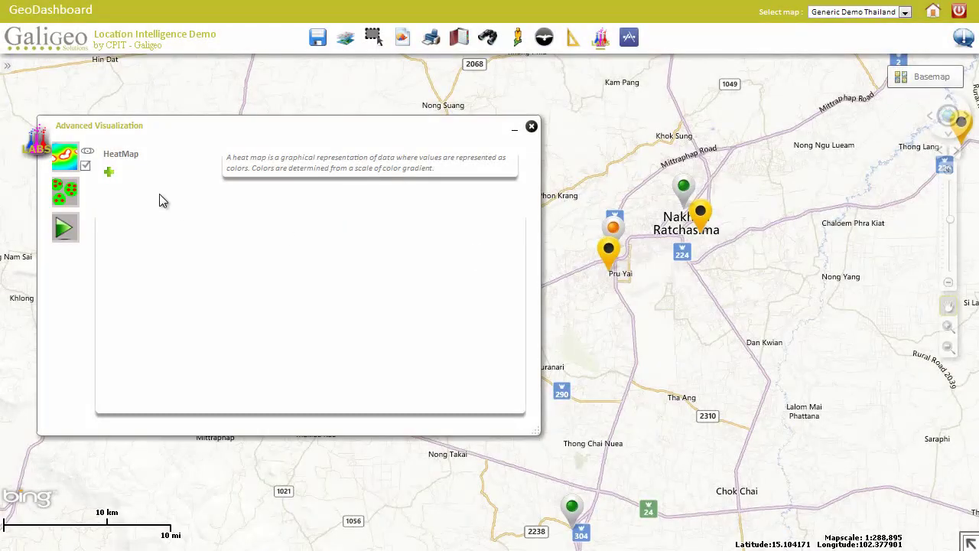
Start a heat map on the Location layer using dbo.POI.POINT_ID with a kilometre radius
left_click(107, 171)
left_click(391, 220)
left_click(360, 232)
left_click(456, 245)
scroll(362, 295, "down", 3)
left_click(220, 316)
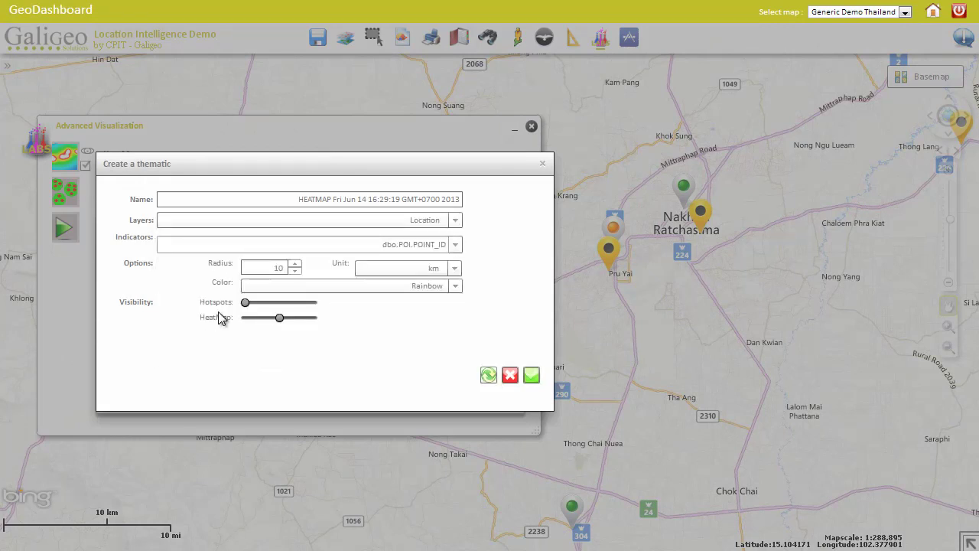
left_click(387, 268)
left_click(392, 292)
left_click(394, 268)
left_click(393, 279)
Try the Invert Rainbow gradient, return to Rainbow, and create the heat map layer
left_click(355, 284)
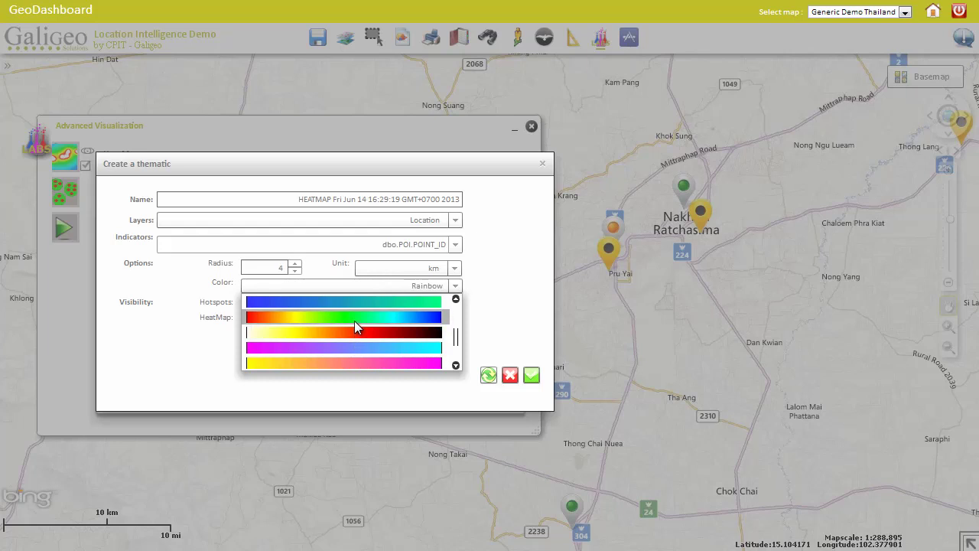
left_click(354, 319)
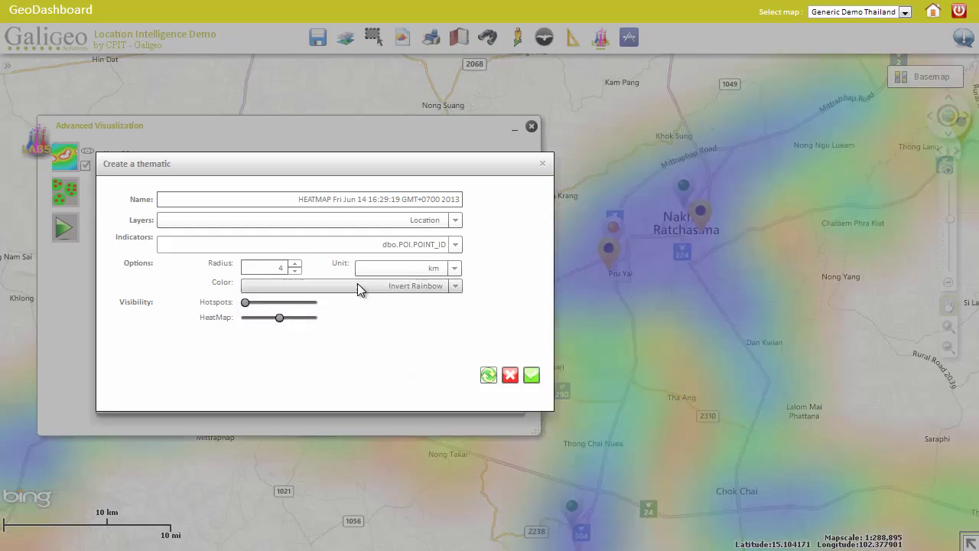
left_click(357, 285)
left_click(352, 303)
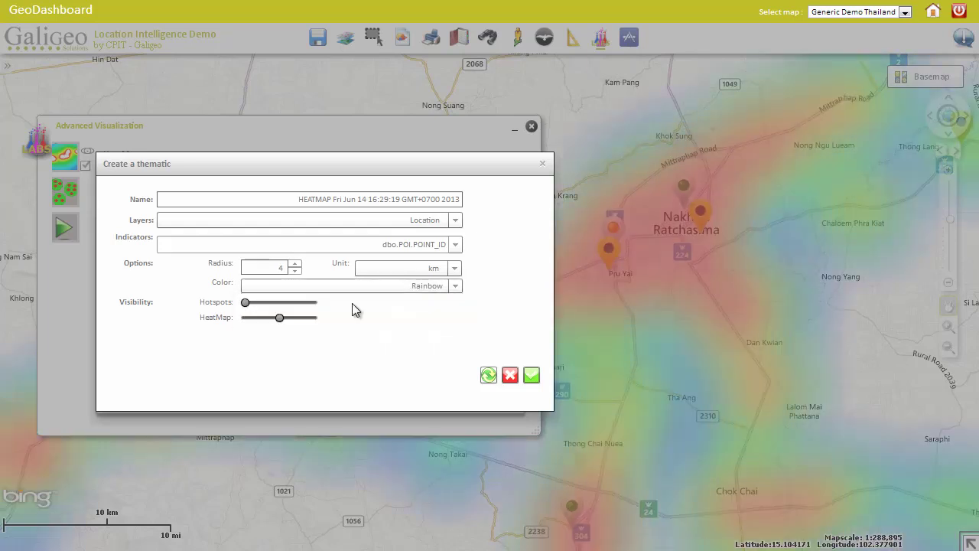
left_click(532, 375)
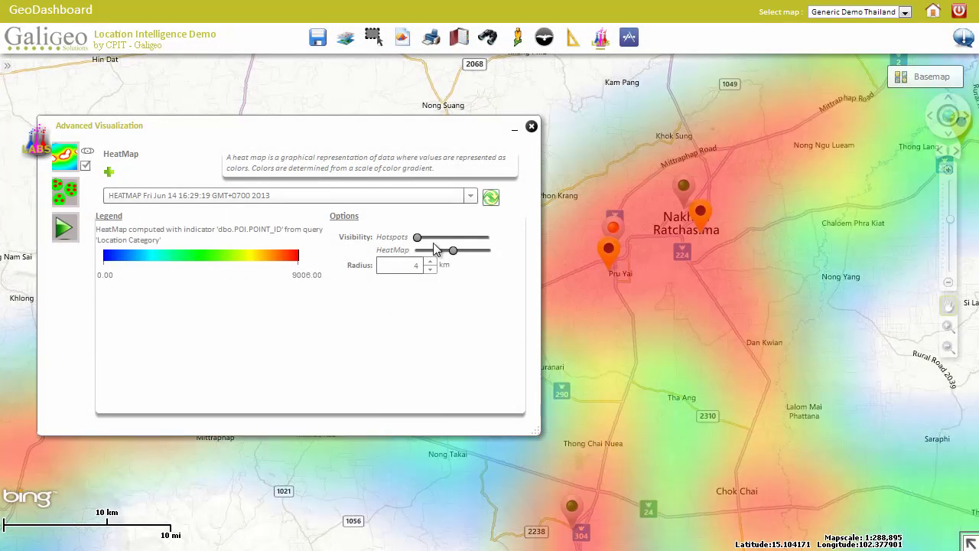
Raise the heat map's visibility from half strength to much more intense
left_click_drag(417, 237, 453, 251)
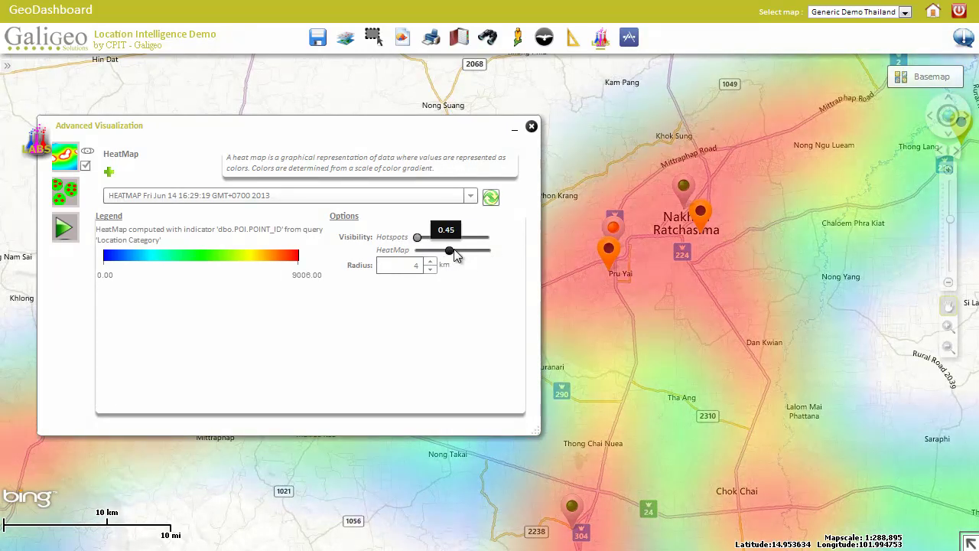
scroll(617, 270, "down", 1)
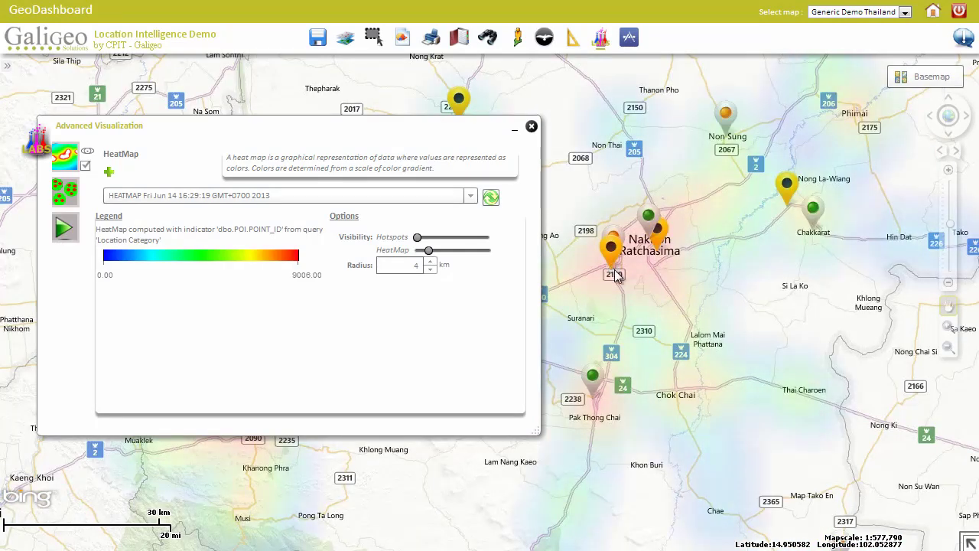
left_click_drag(429, 251, 457, 257)
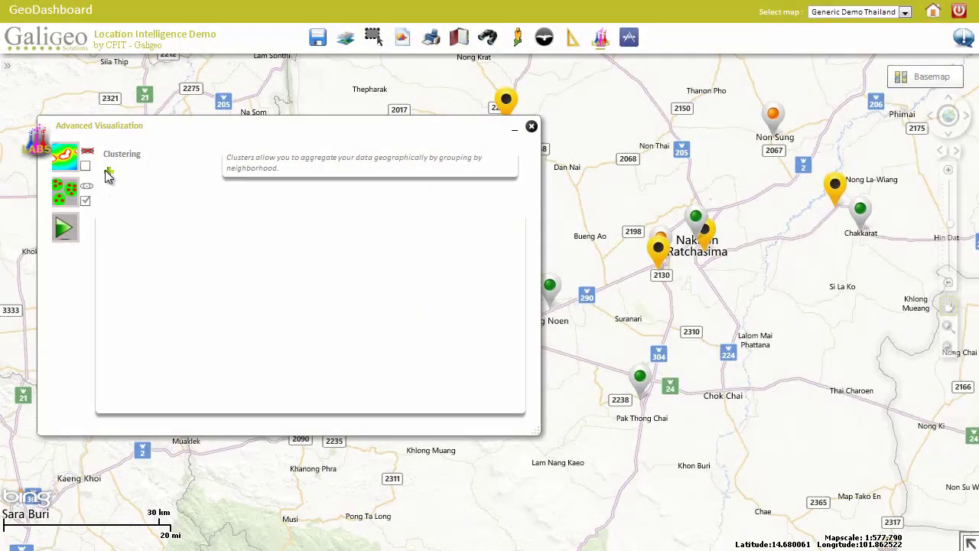
Create a cluster map of the Location layer with an 8 km cluster size, then zoom out
left_click(107, 172)
left_click(306, 214)
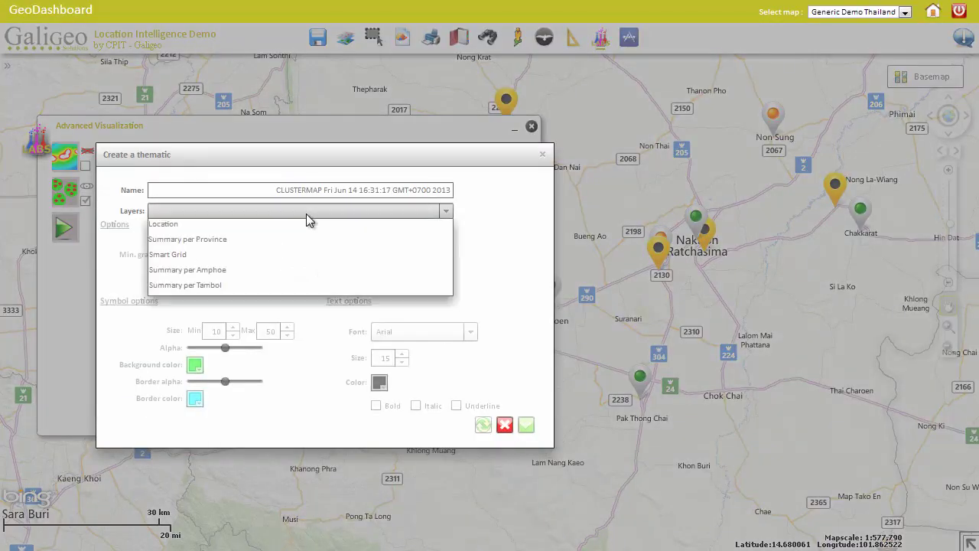
left_click(167, 224)
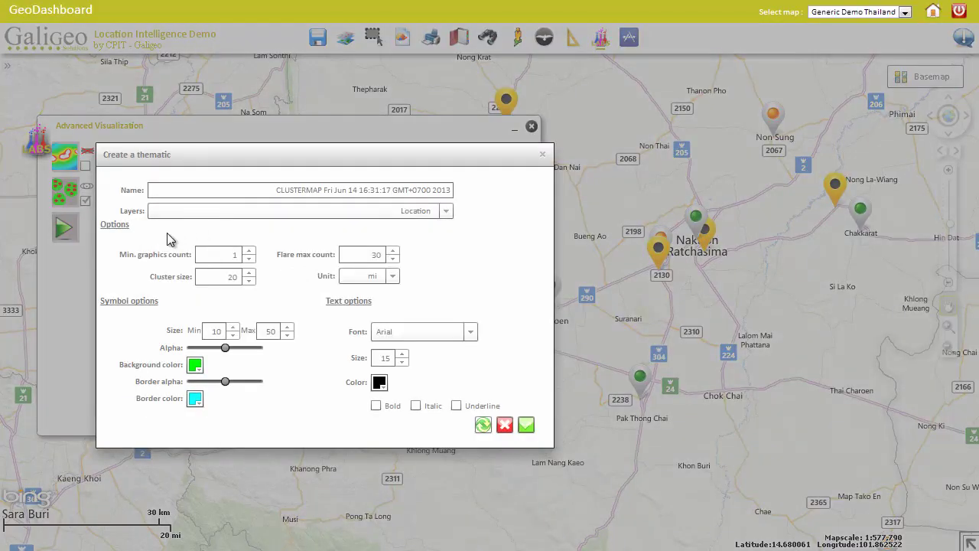
left_click(360, 277)
left_click(361, 291)
double_click(242, 278)
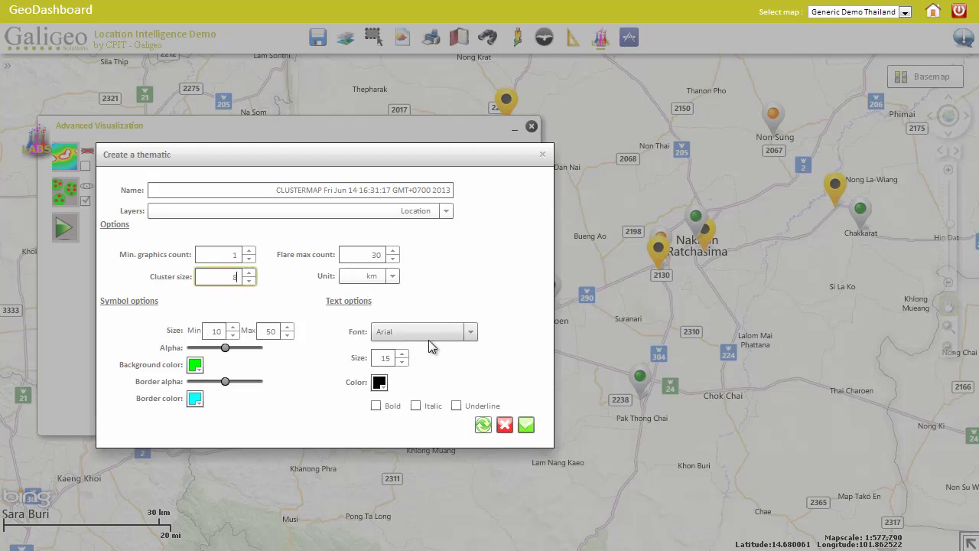
type("8")
left_click(527, 426)
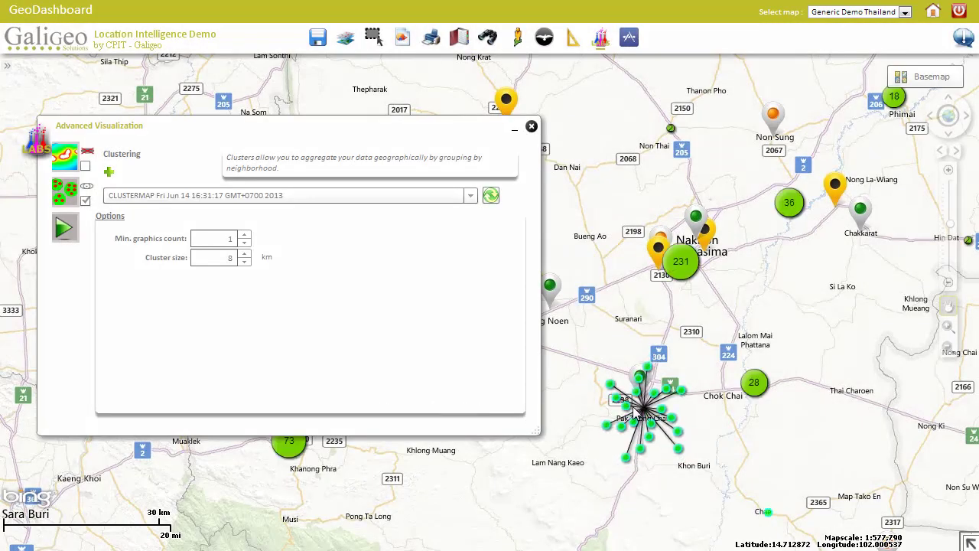
mouse_move(755, 382)
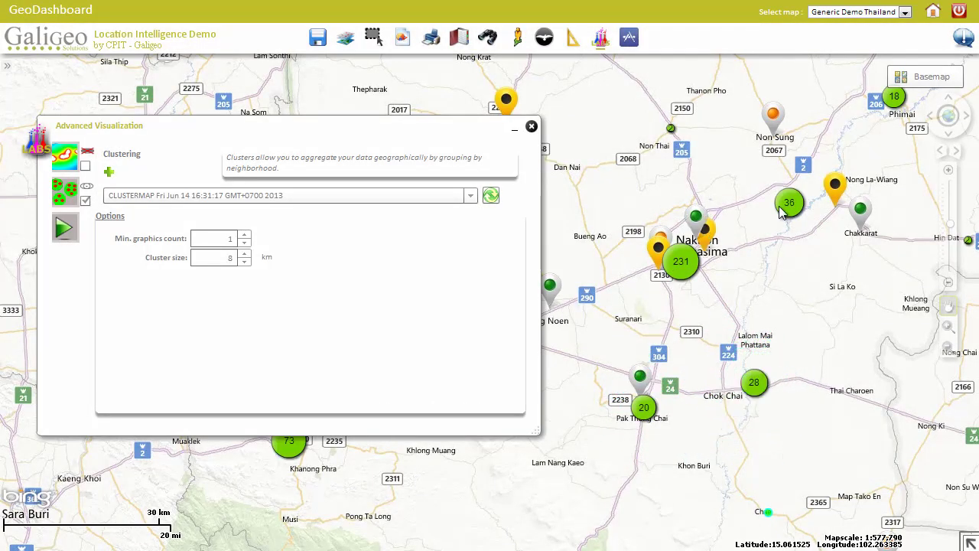
scroll(768, 272, "down", 1)
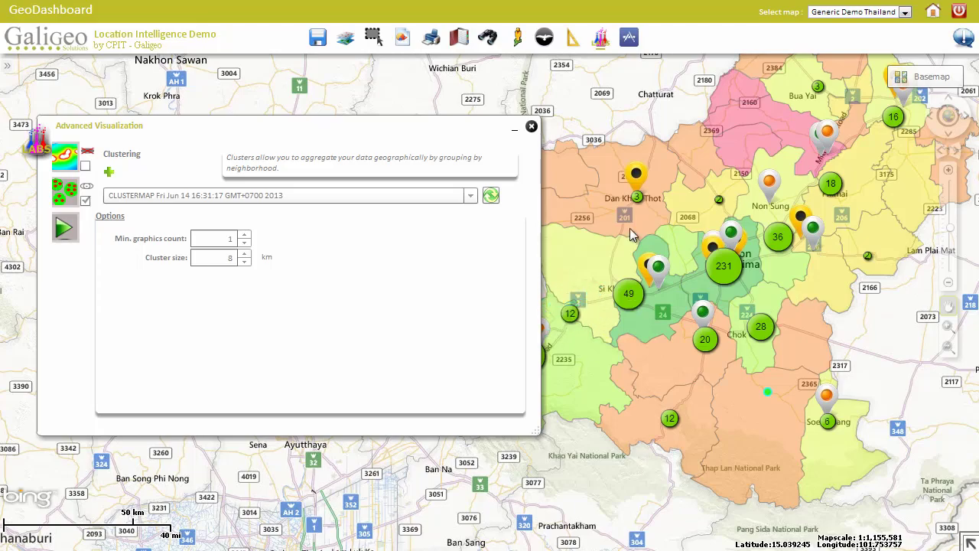
mouse_move(793, 214)
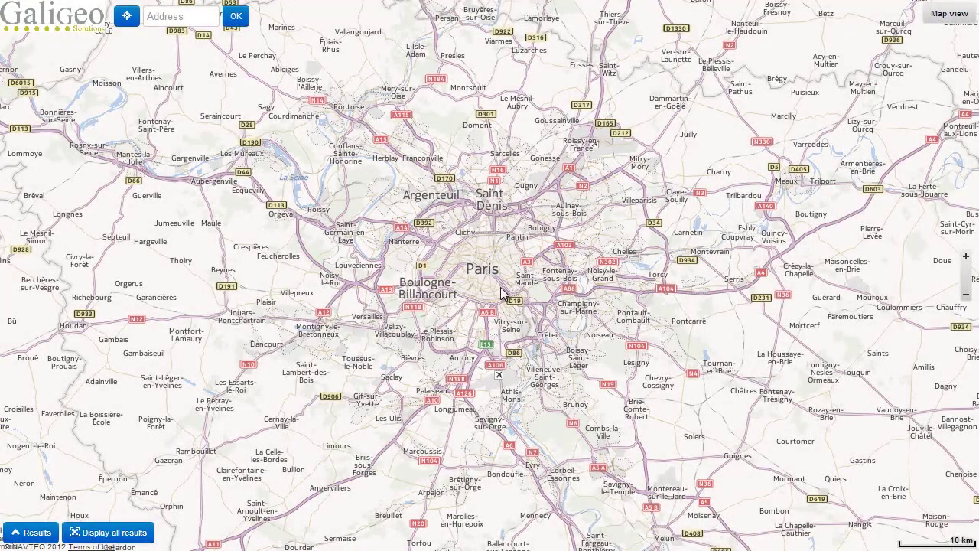
Locate the device's current position in Bangkok and zoom in on it
scroll(501, 293, "up", 2)
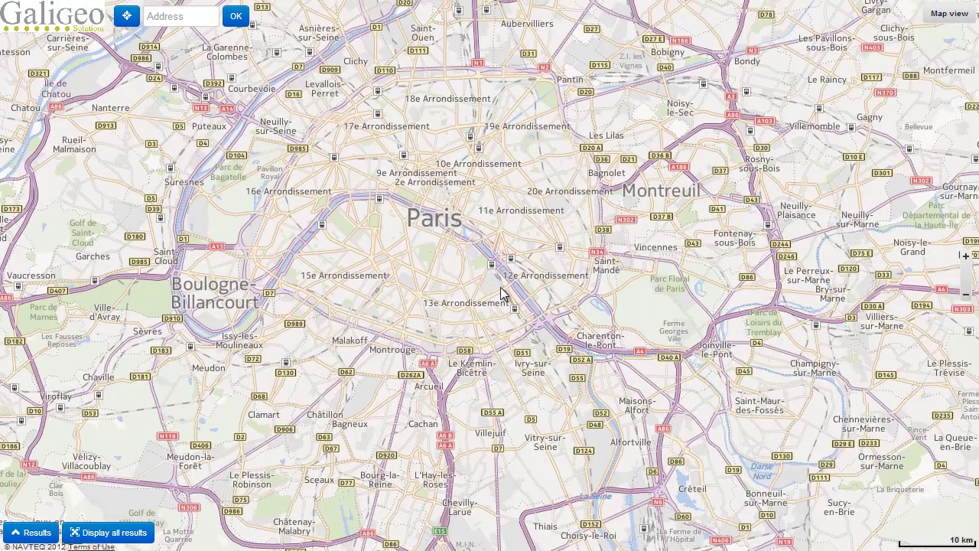
left_click(964, 258)
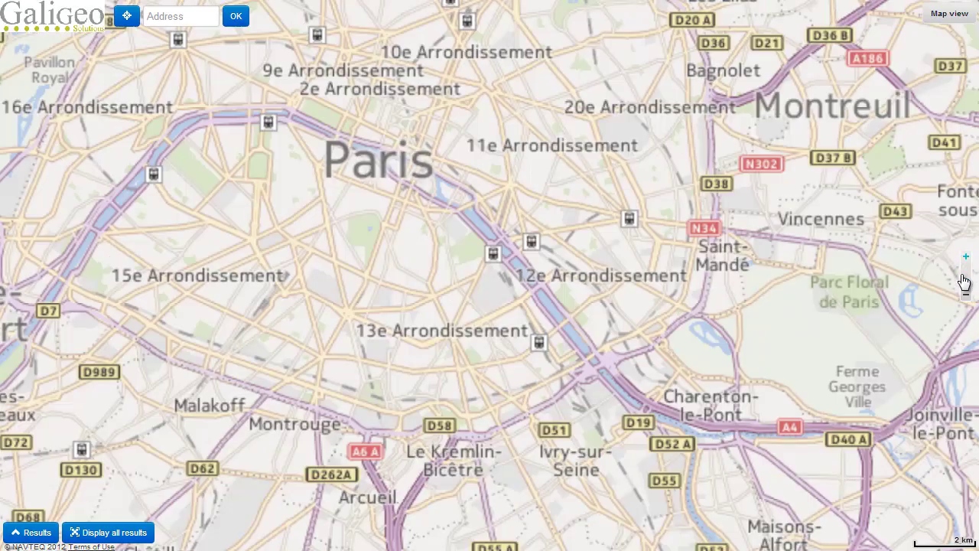
left_click(966, 295)
left_click_drag(435, 218, 515, 368)
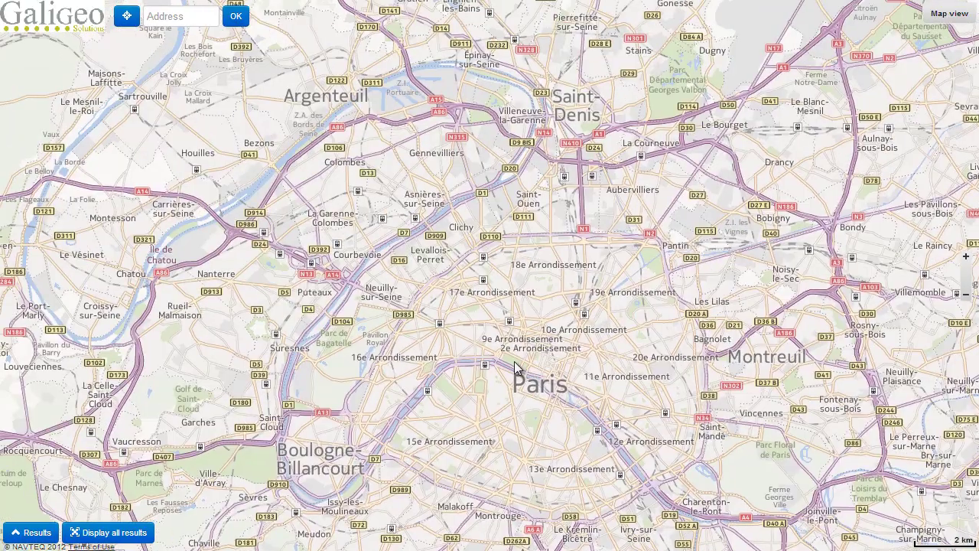
left_click(127, 23)
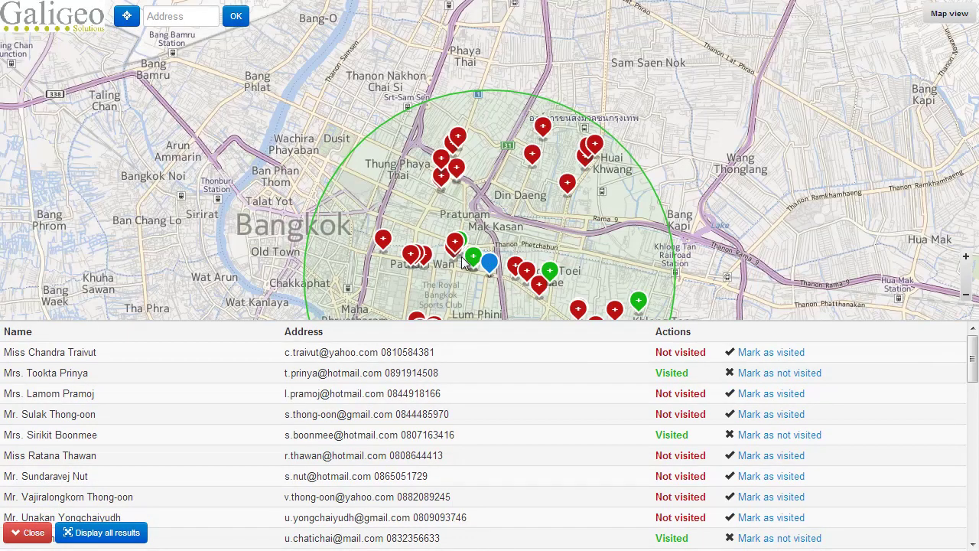
scroll(546, 255, "up", 1)
scroll(553, 212, "up", 1)
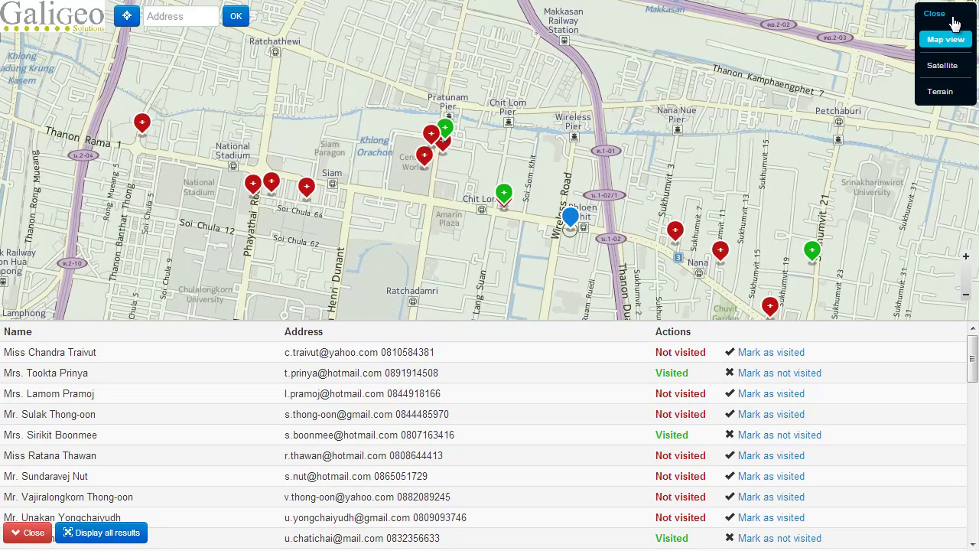
Switch the basemap to Terrain and show the info for your current position
left_click(945, 67)
left_click(946, 91)
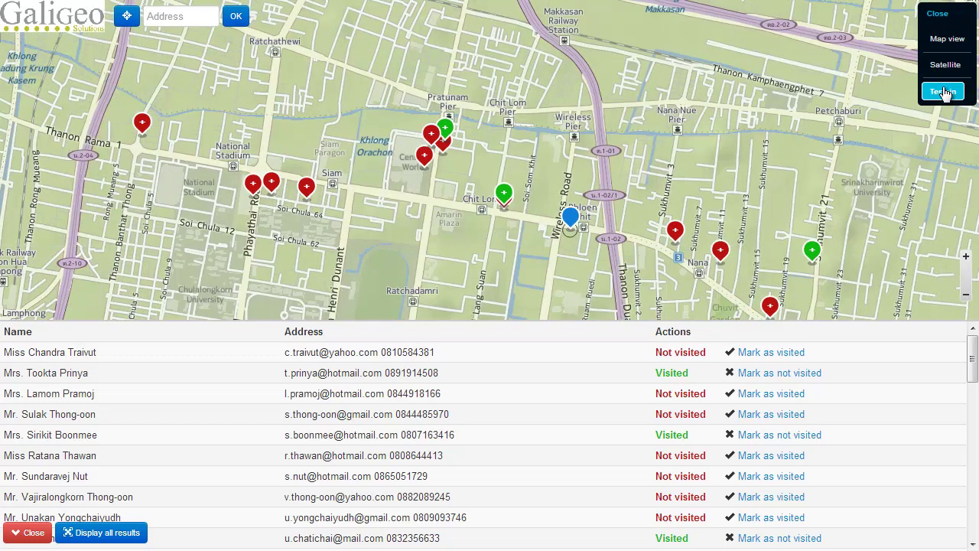
left_click(570, 220)
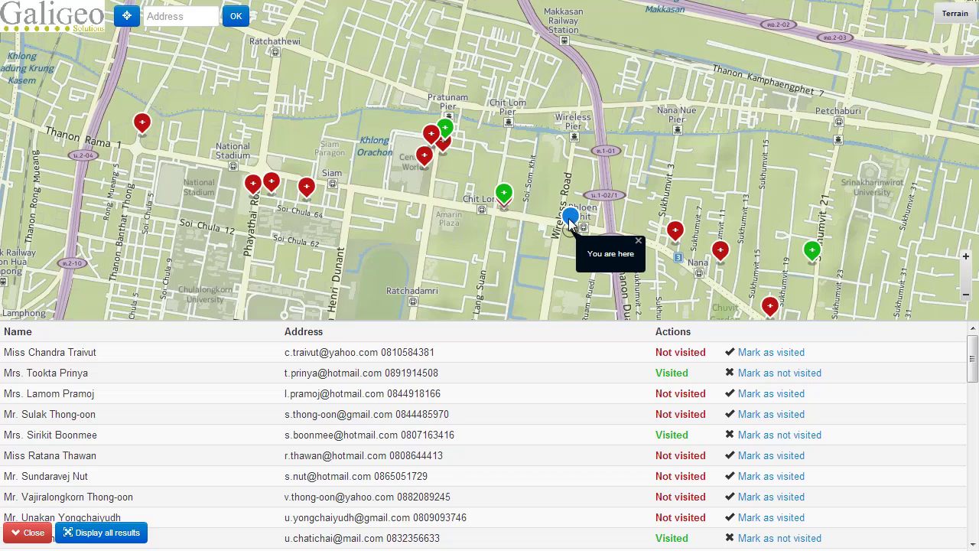
Mark the nearby Siam customer as visited and bring back the customer results table
left_click(309, 193)
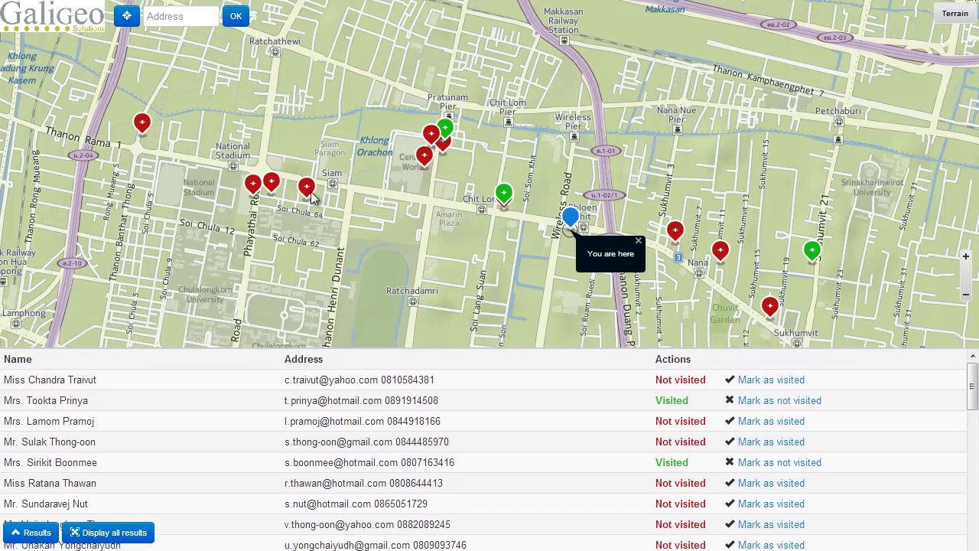
left_click(335, 268)
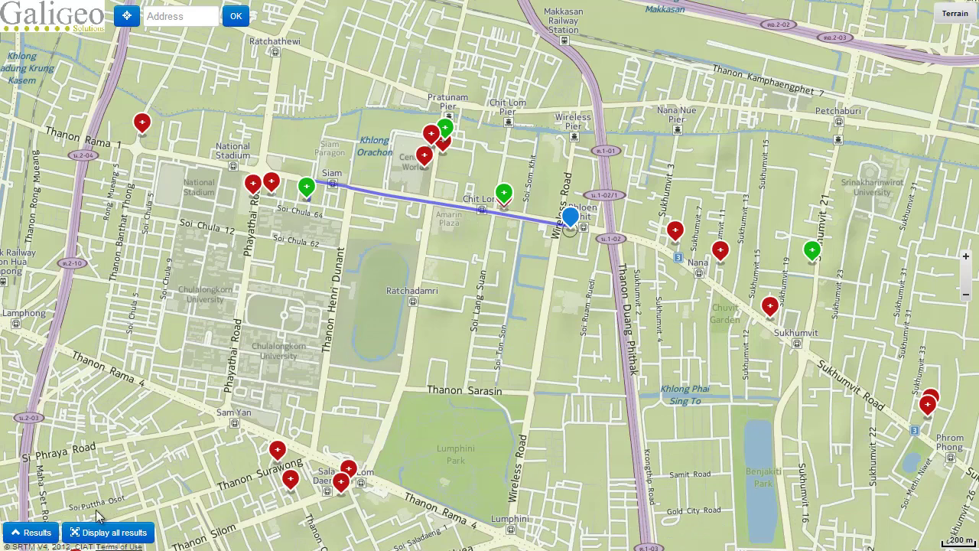
left_click(35, 533)
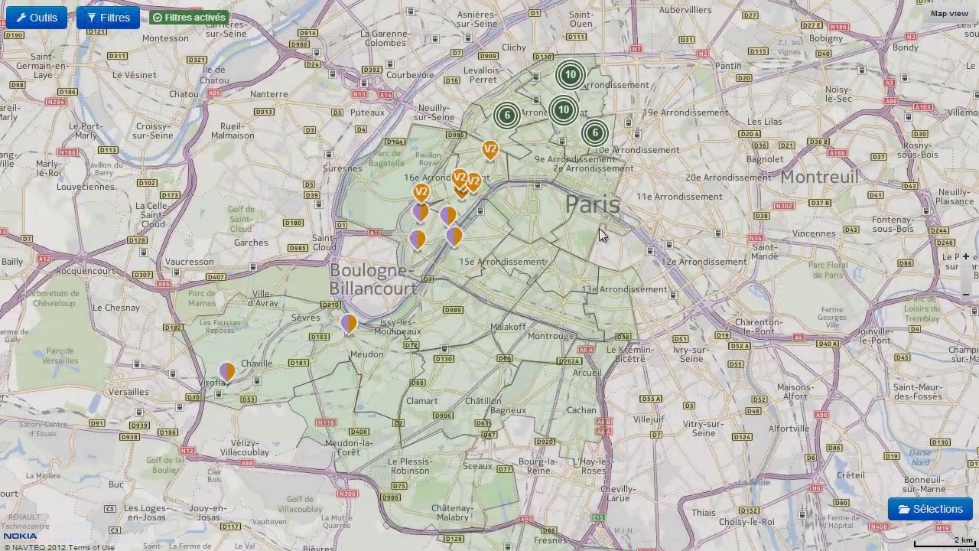
scroll(599, 228, "up", 1)
Show MG-D doctors with V1 status checked and PPSO pharmacies on the Paris map
left_click_drag(485, 232, 573, 263)
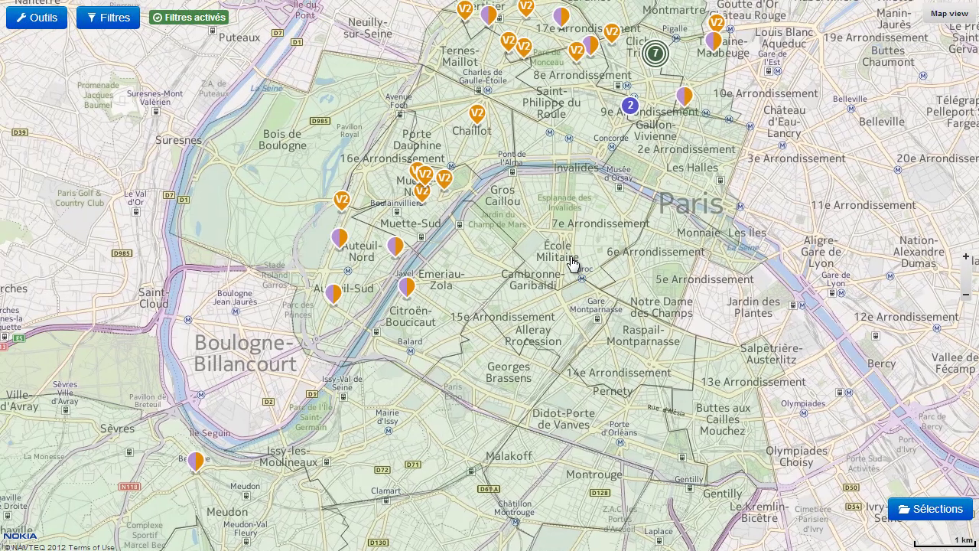
left_click(16, 23)
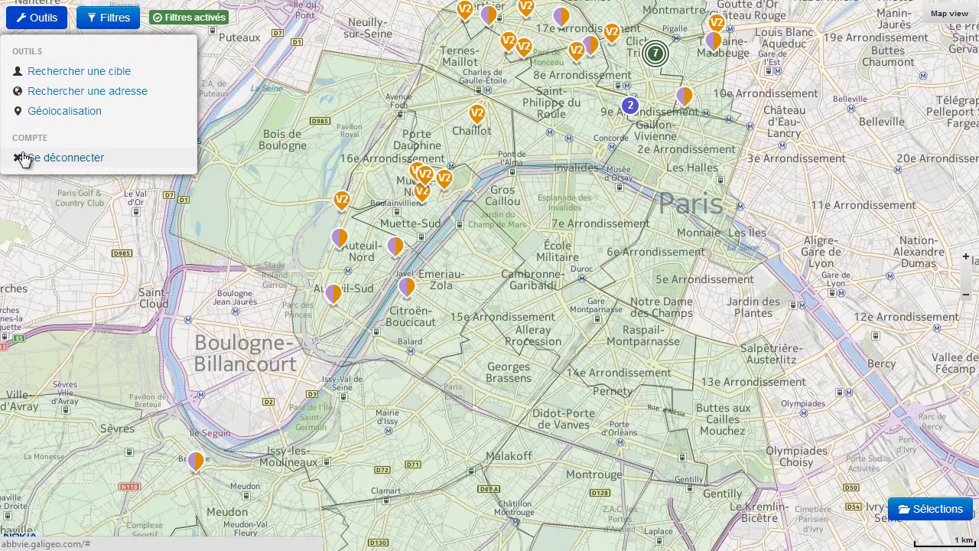
left_click(94, 21)
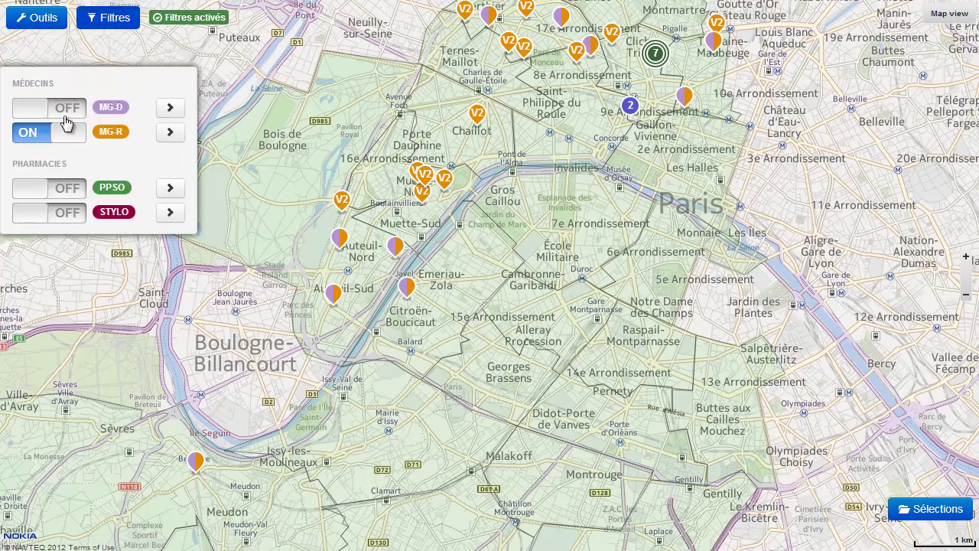
left_click(67, 116)
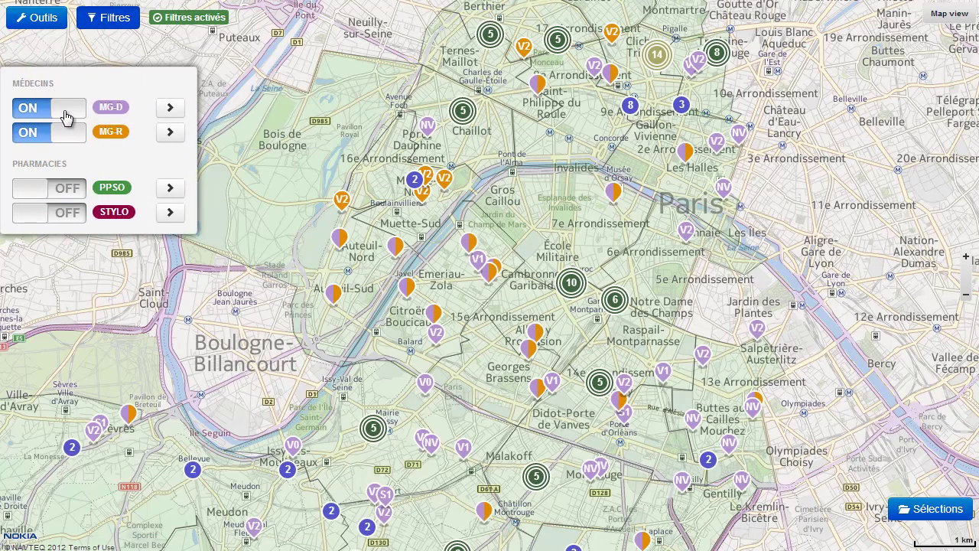
left_click(170, 108)
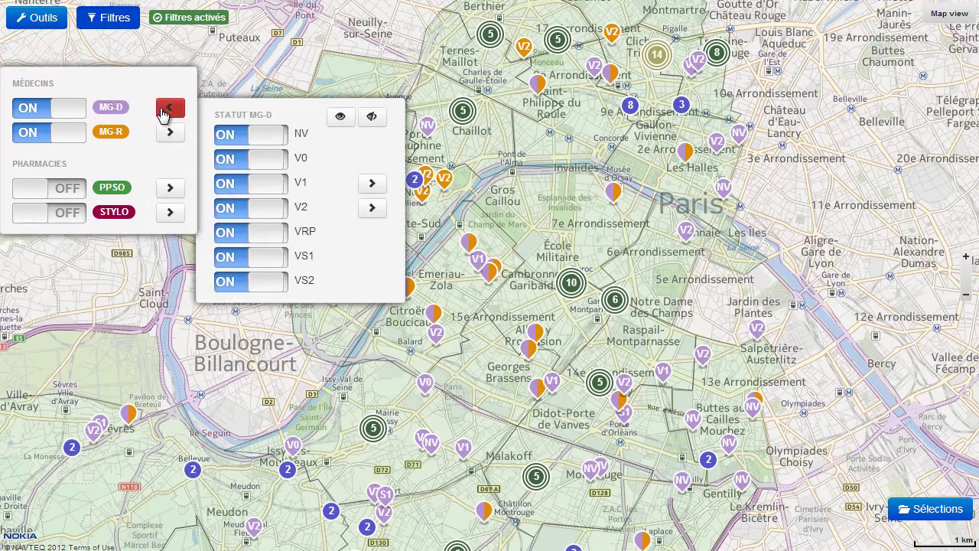
left_click(251, 184)
left_click(251, 185)
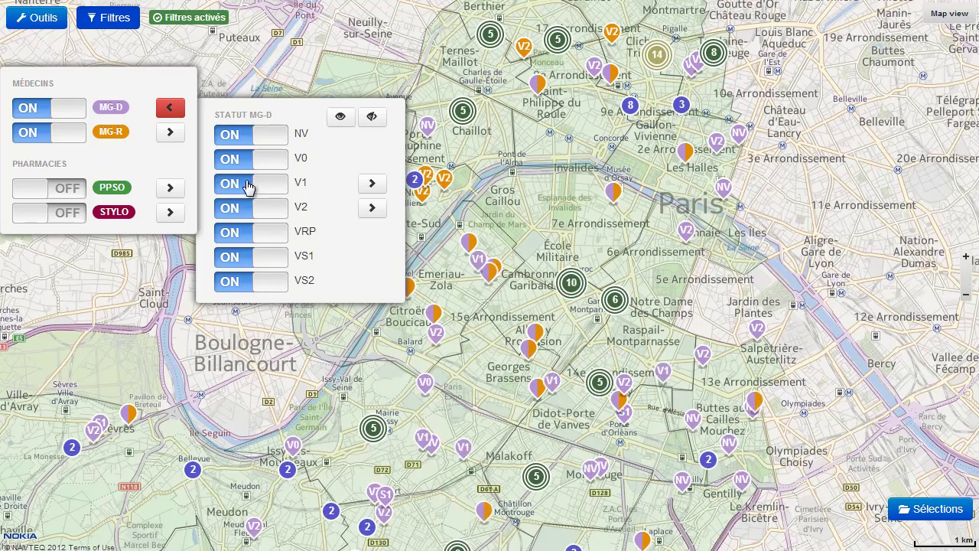
left_click(47, 193)
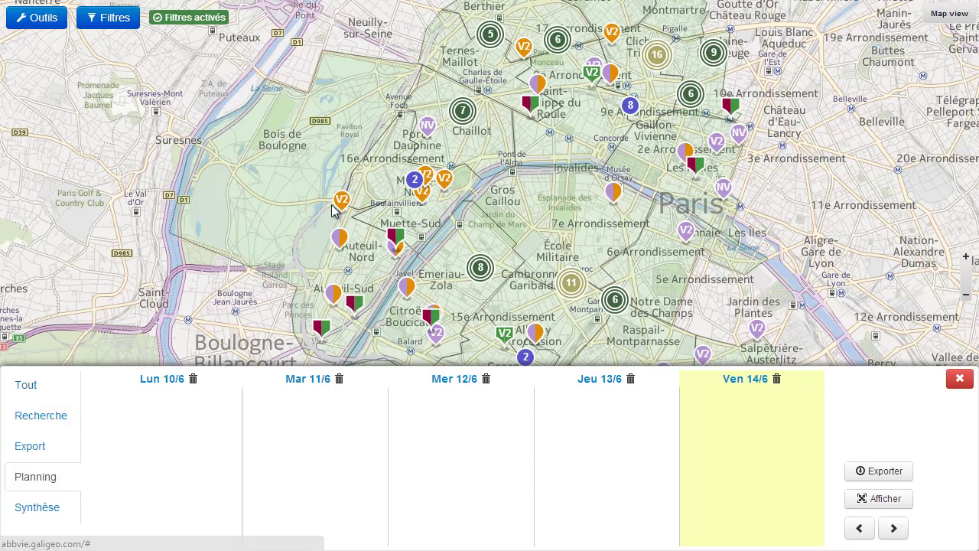
left_click(340, 243)
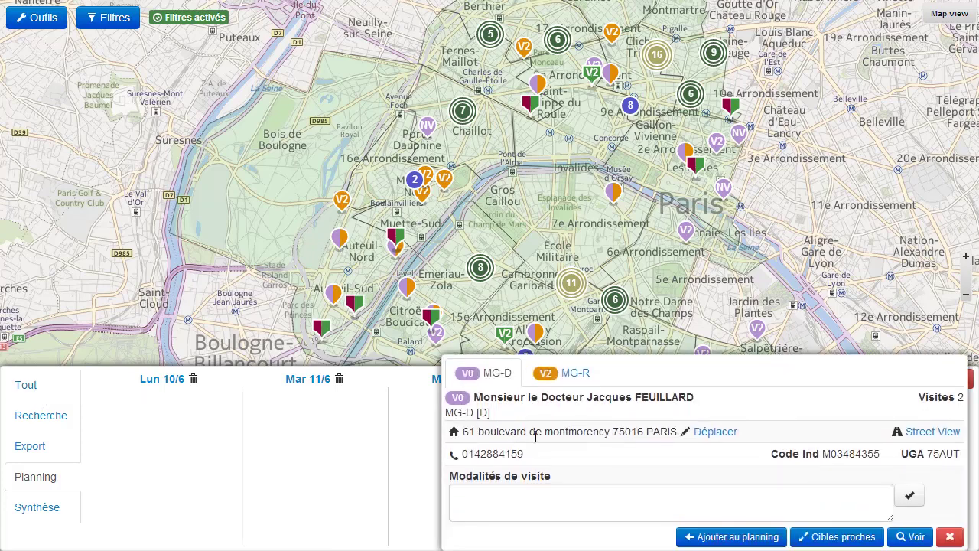
left_click(566, 505)
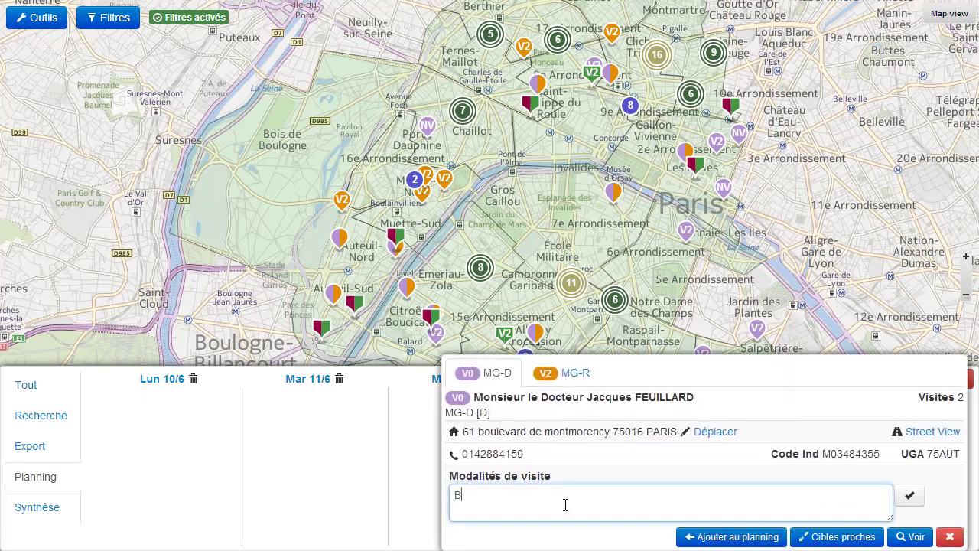
type("Blablabla")
left_click(732, 537)
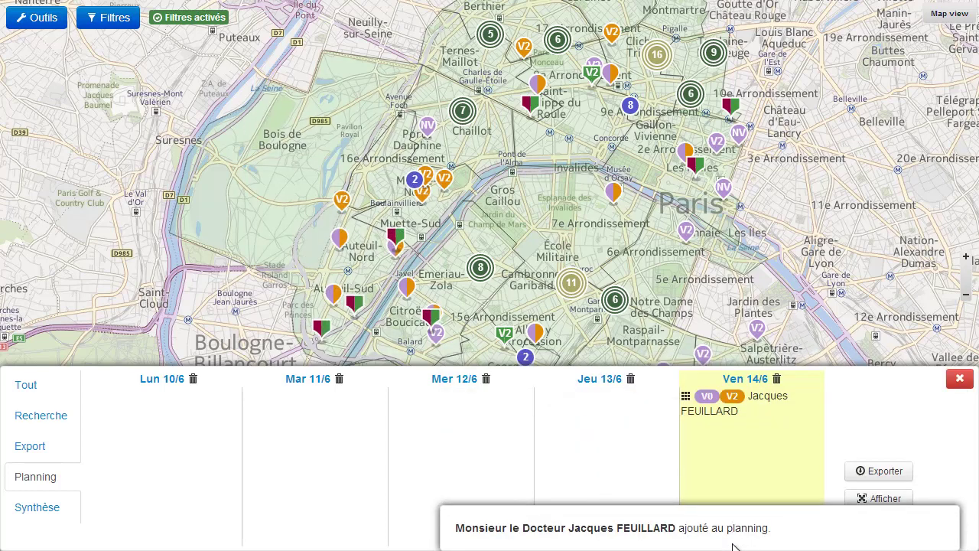
left_click_drag(685, 397, 584, 414)
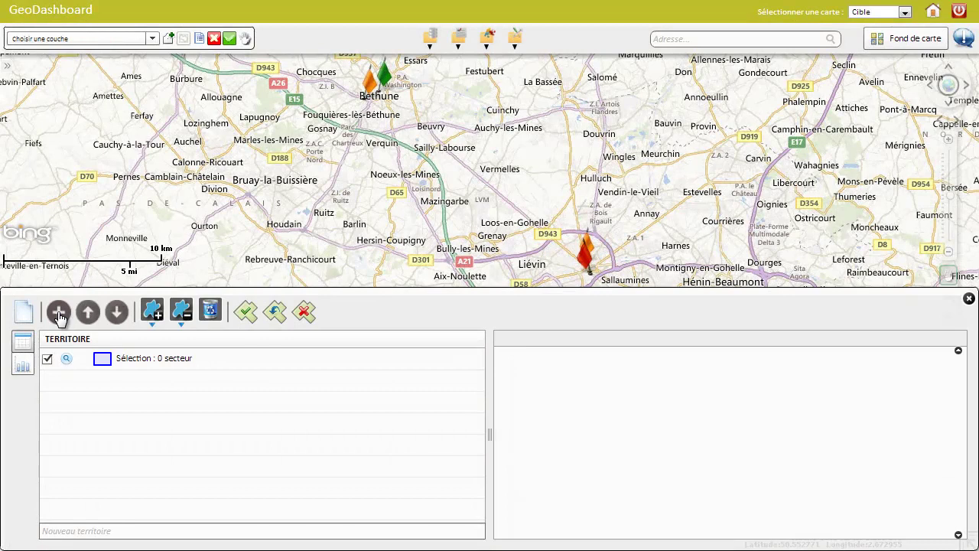
Start a new point of sale XXXX, filling in name, address 'adasda' and code
left_click(59, 314)
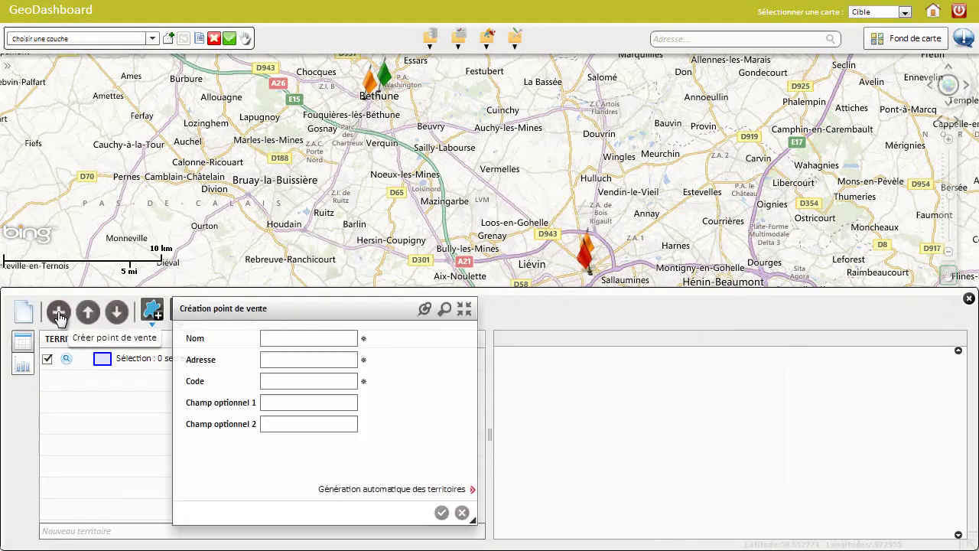
left_click(318, 342)
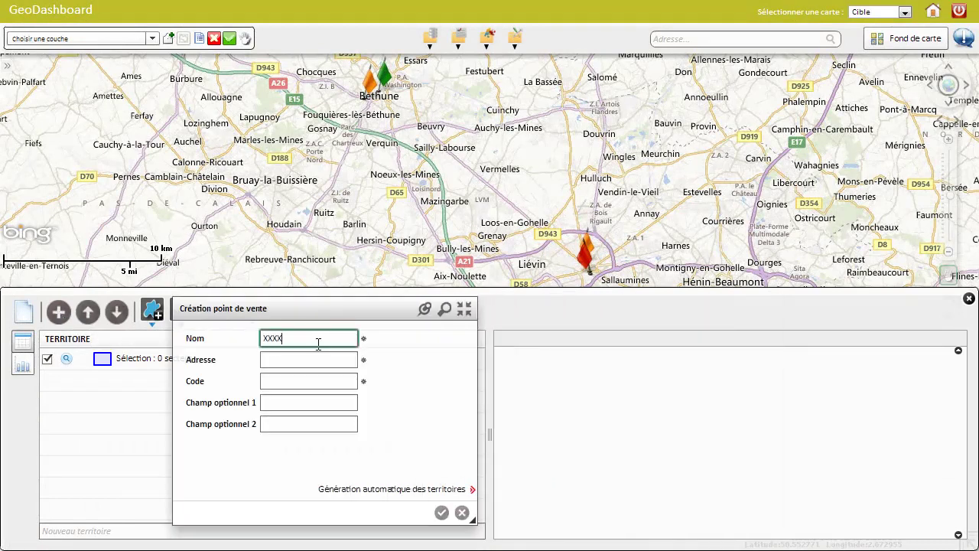
left_click(321, 359)
type("adasda")
left_click(317, 381)
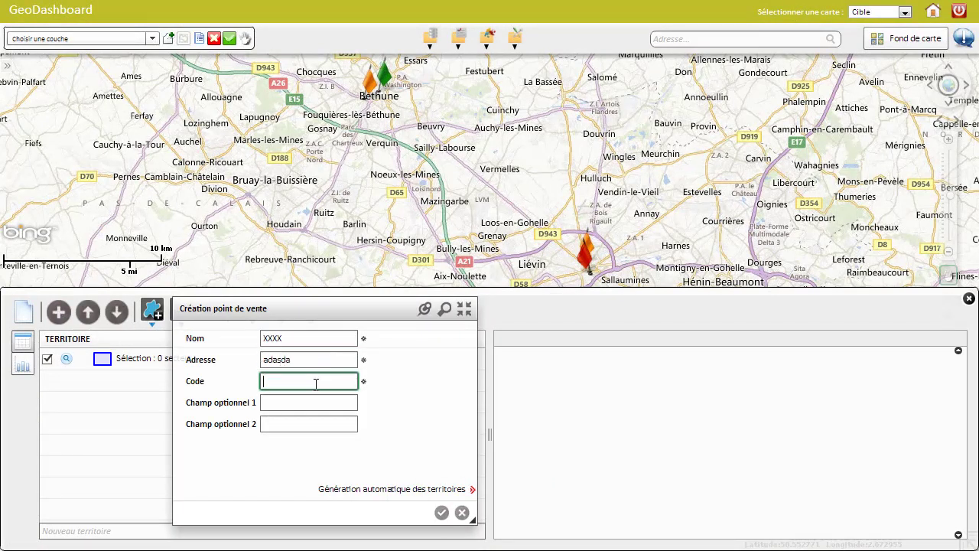
Generate Iso-Distance zones at 5, 10 and 15 around the point near Bruay-la-Buissière
left_click(474, 491)
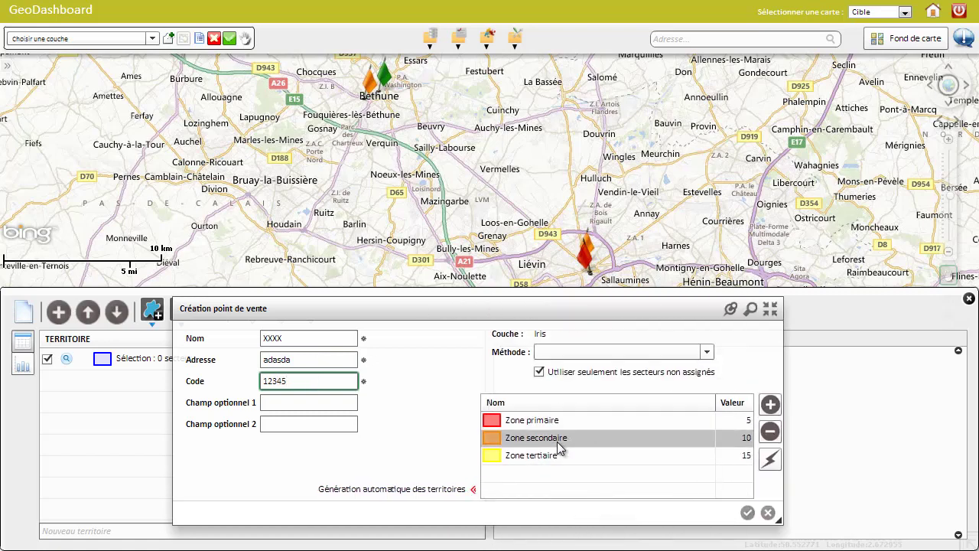
left_click(593, 352)
left_click(608, 368)
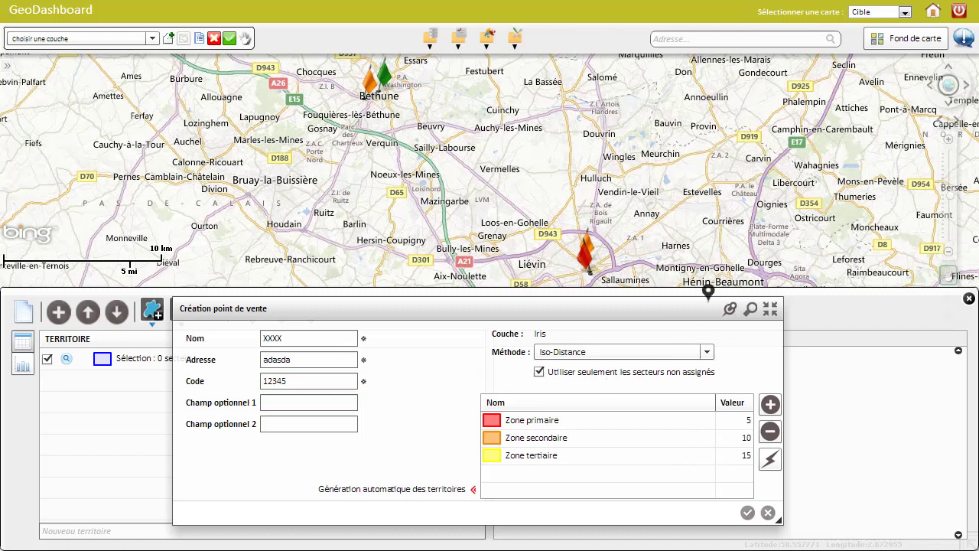
left_click(317, 174)
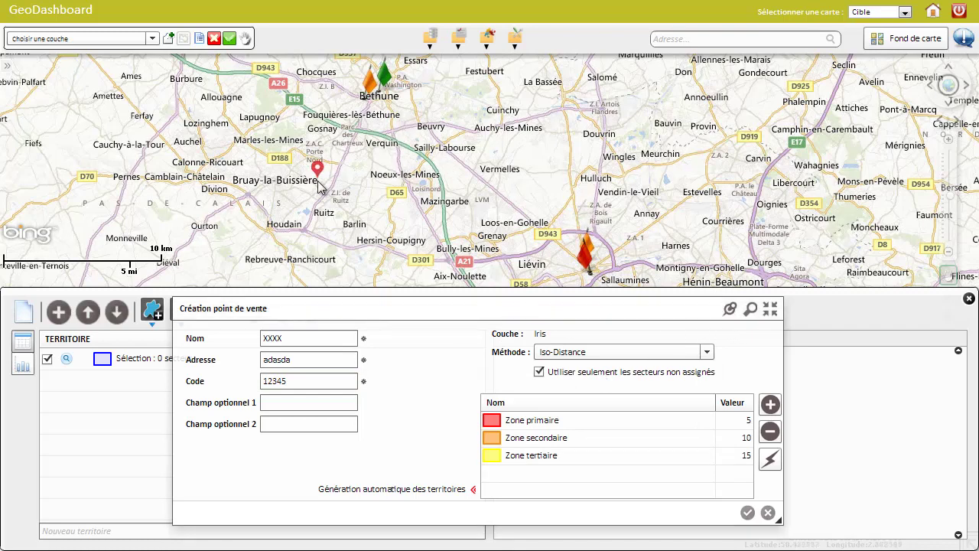
left_click(771, 463)
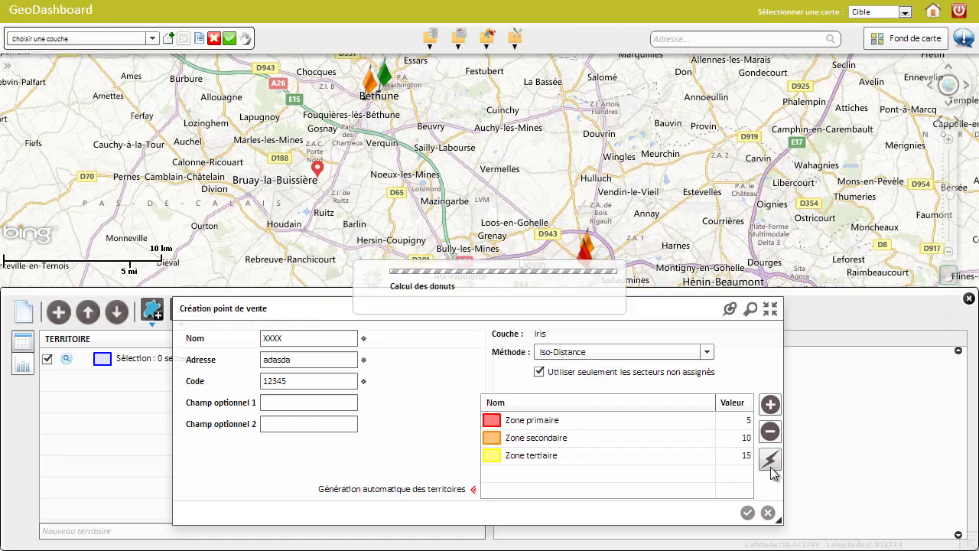
left_click(748, 513)
left_click(151, 314)
Lasso the sectors from Douvrin to Oignies and create Territoire 4 from only unassigned sectors
mouse_move(755, 121)
left_mouse_down()
mouse_move(665, 108)
mouse_move(552, 139)
mouse_move(527, 249)
mouse_move(573, 289)
mouse_move(710, 289)
mouse_move(770, 234)
mouse_move(782, 144)
left_mouse_up()
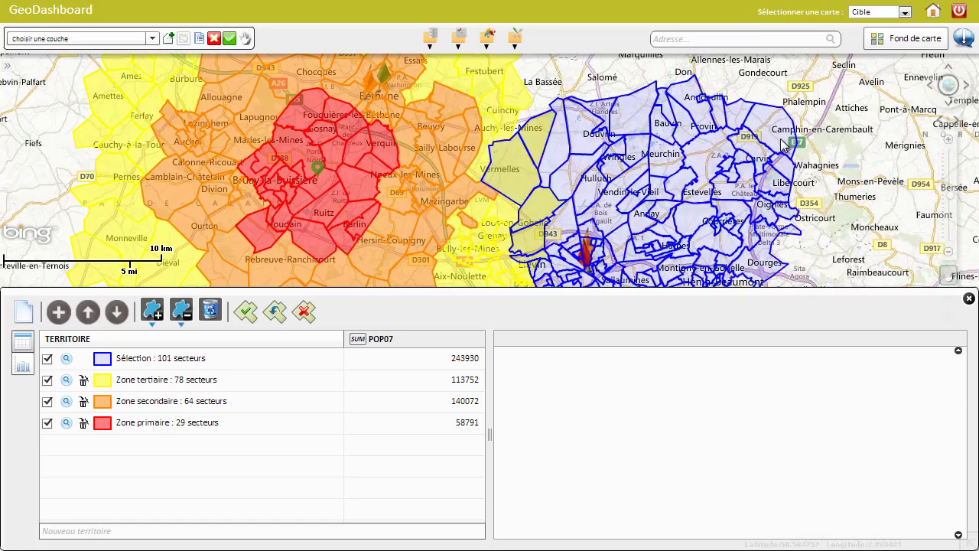
left_click(247, 312)
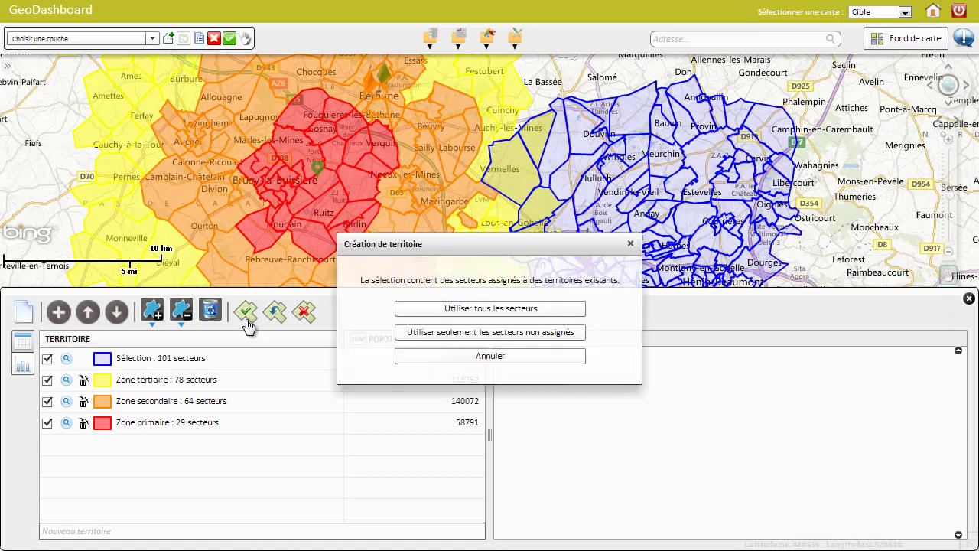
left_click(457, 333)
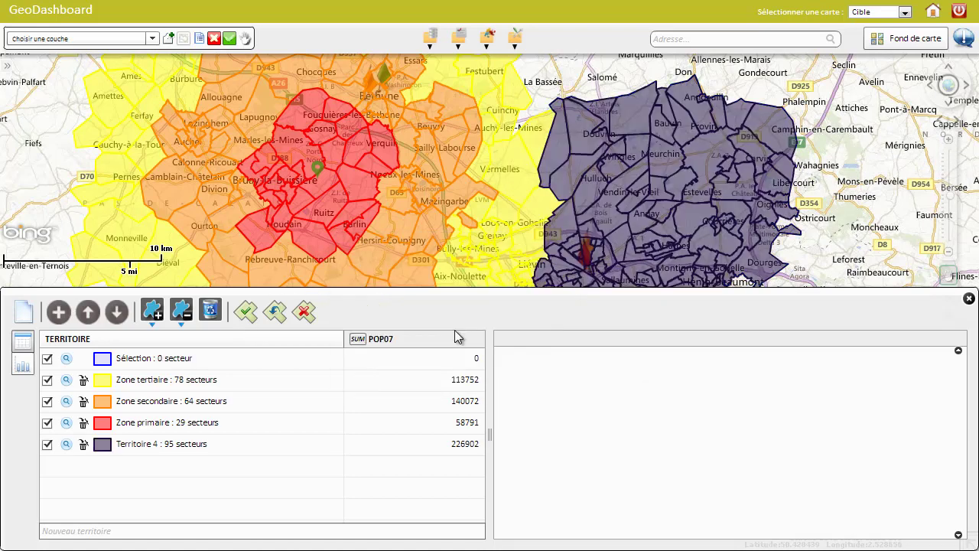
left_click(24, 368)
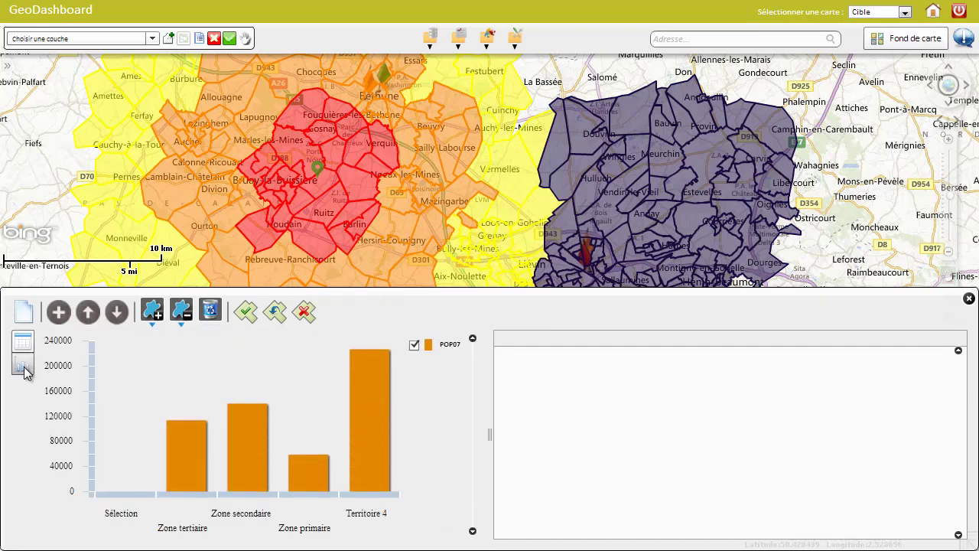
List each zone's sector populations from the POP07 bar chart, ending on Territoire 4
left_click(186, 448)
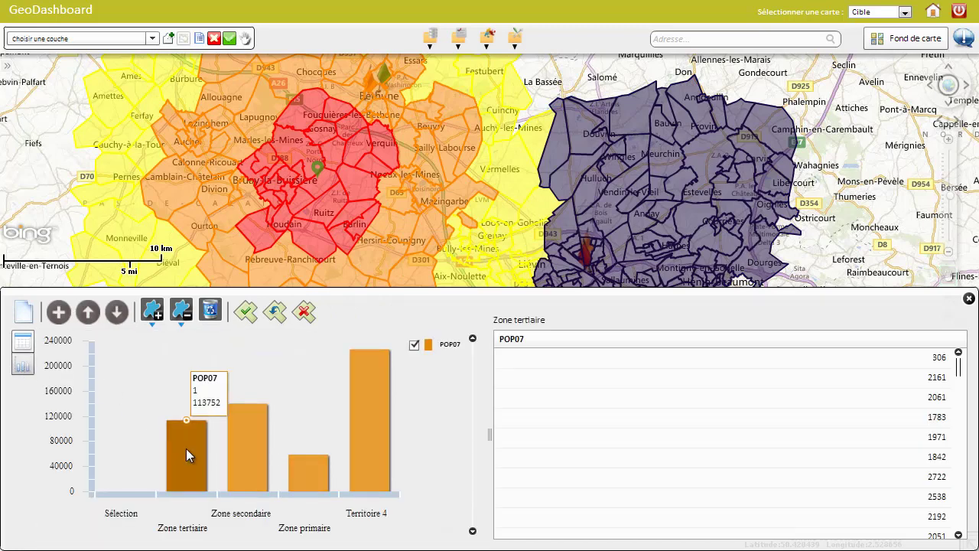
left_click(249, 441)
left_click(322, 453)
left_click(377, 426)
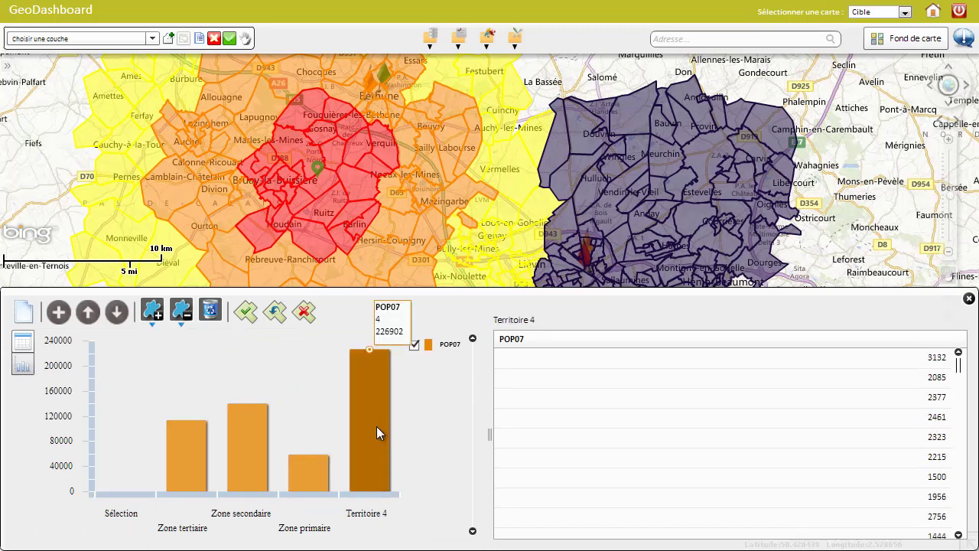
left_click(316, 485)
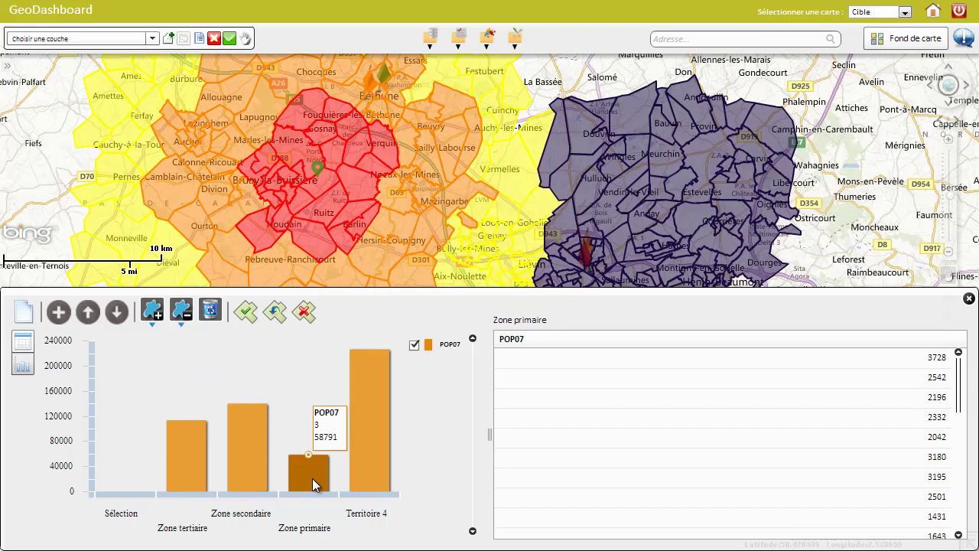
left_click(376, 439)
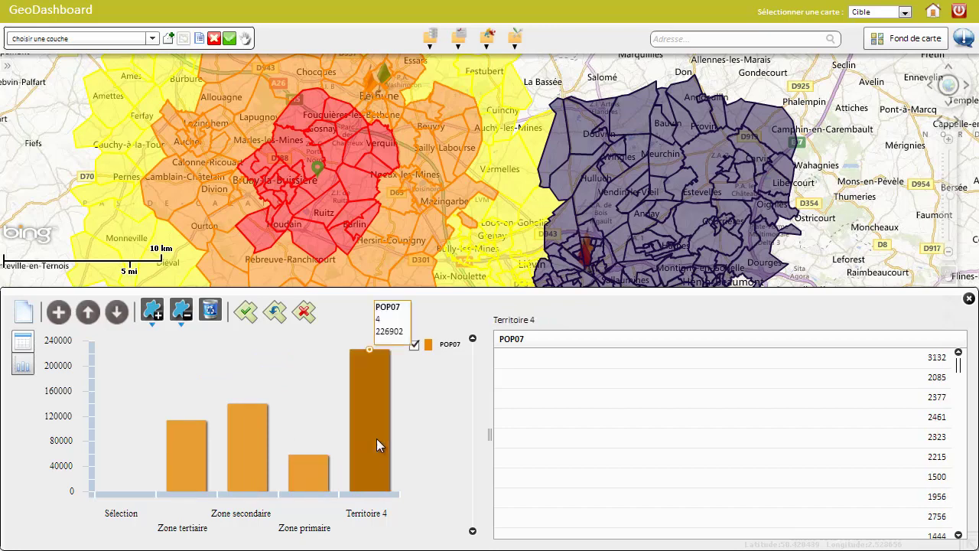
Sort Territoire 4's POP07 column descending and select the top sector, 4363
left_click(719, 342)
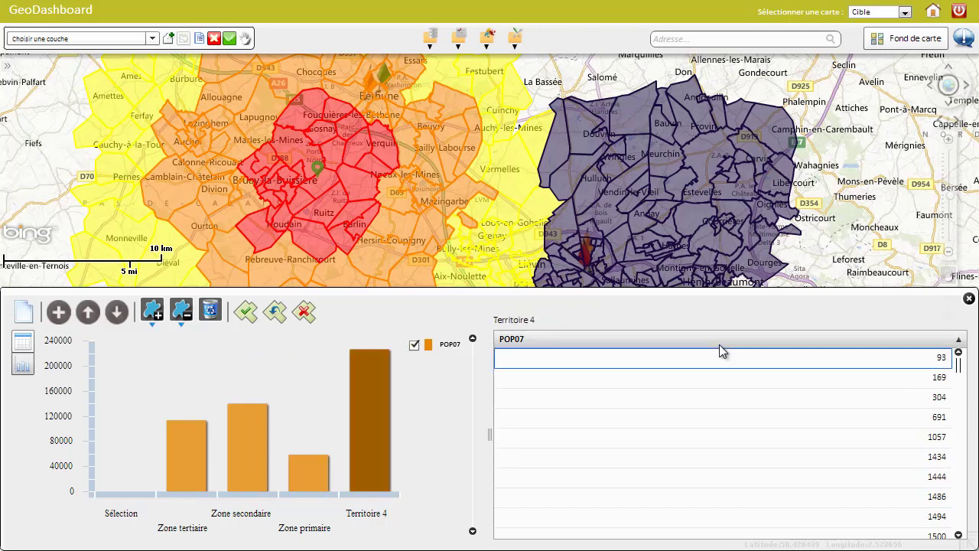
left_click(719, 344)
left_click(719, 357)
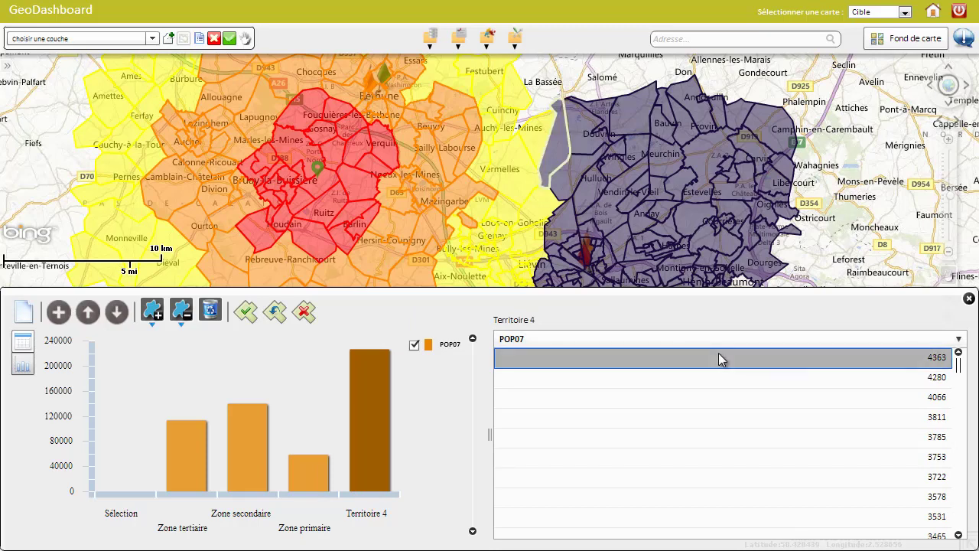
left_click(731, 478, "shift")
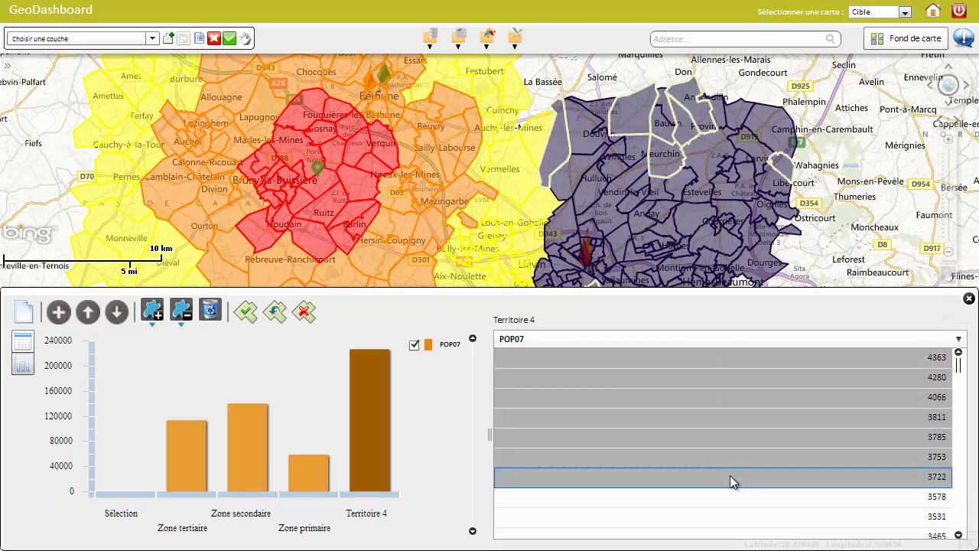
left_click(692, 357)
left_click(693, 399, "ctrl")
left_click(693, 400, "ctrl")
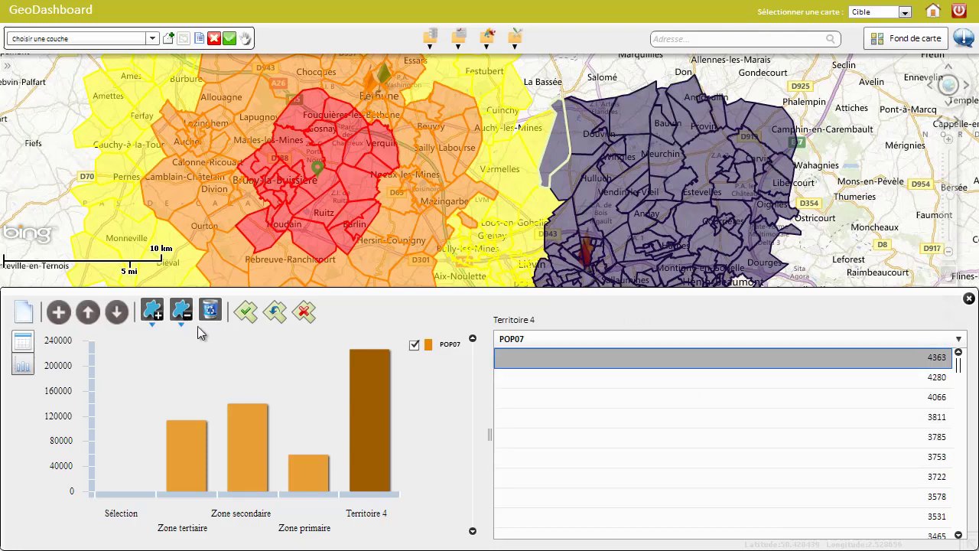
Move one Territoire 4 sector in the east of the map into Zone primaire
left_click_drag(584, 124, 515, 175)
left_click(489, 182)
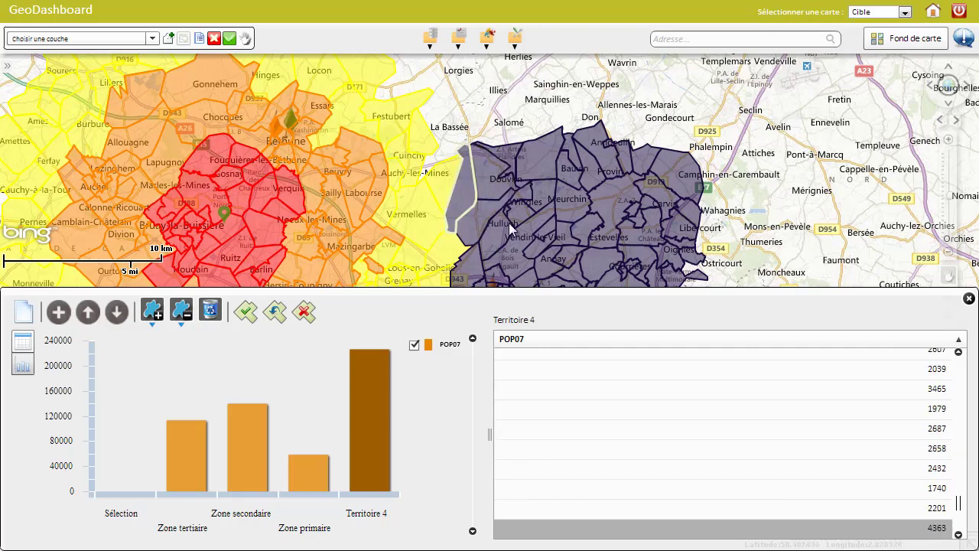
left_click(663, 528)
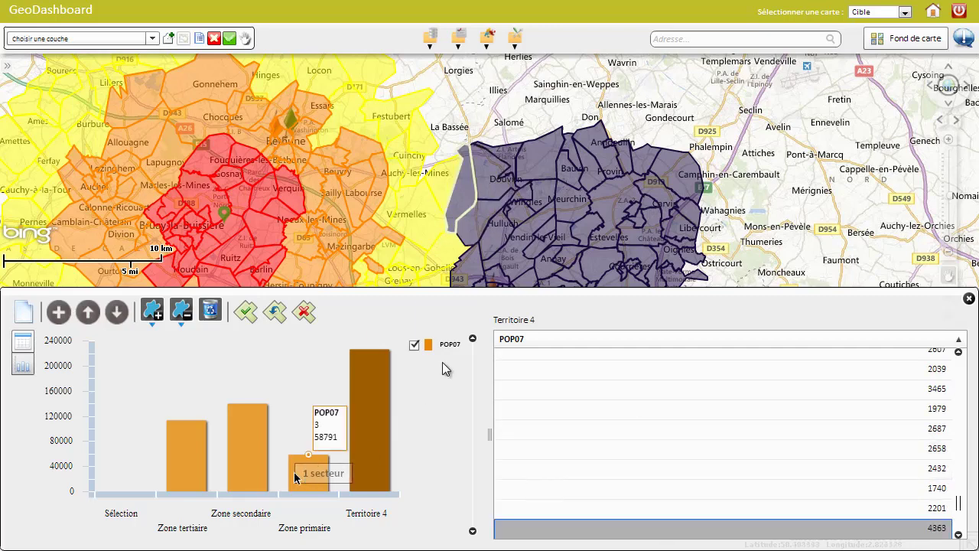
left_click(490, 183)
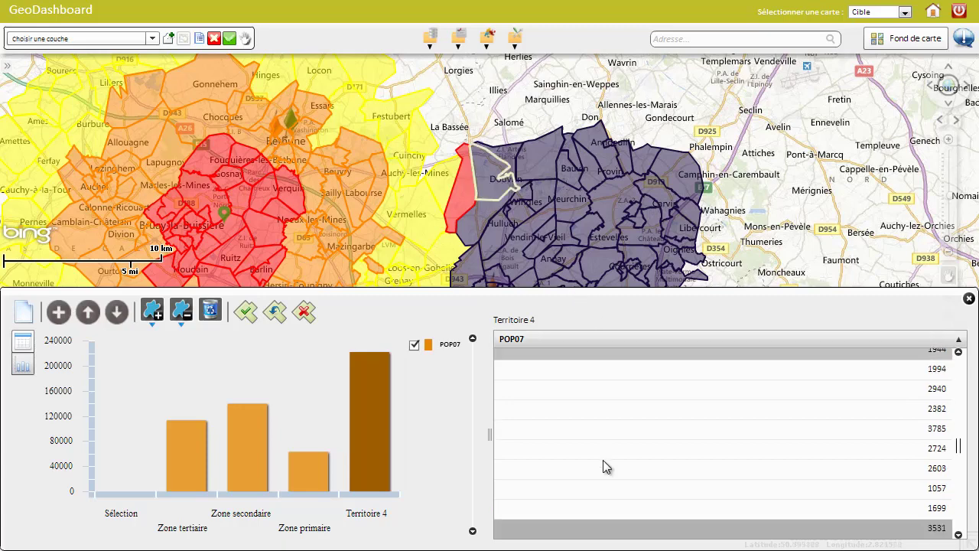
left_click(303, 469)
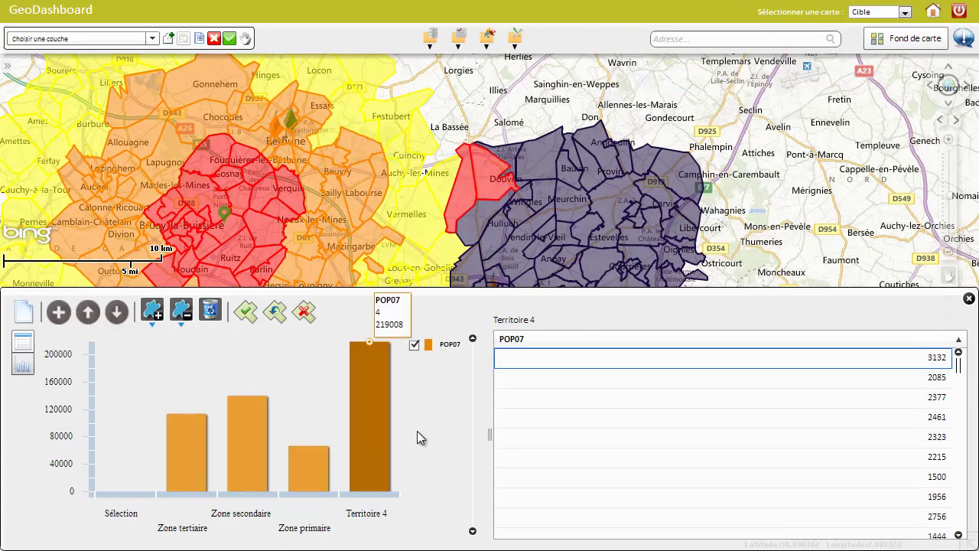
Reassign the seven sectors with populations 3132 down to 1500 to Zone primaire
left_click_drag(508, 263, 515, 129)
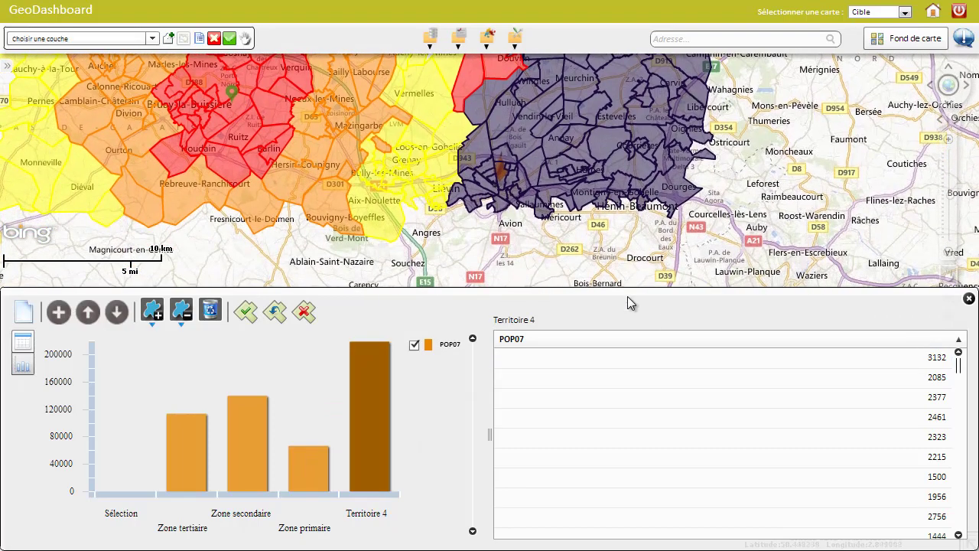
left_click(723, 358)
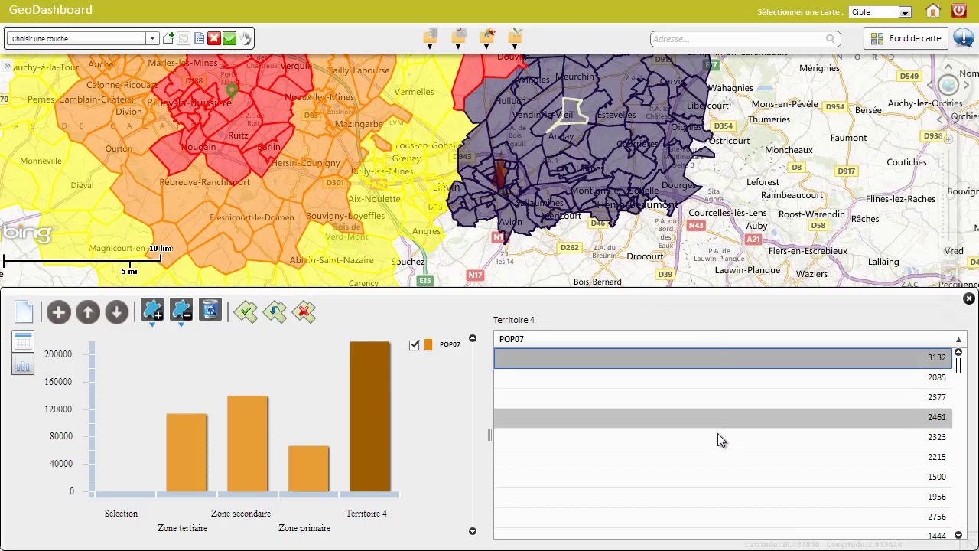
left_click(720, 486, "shift")
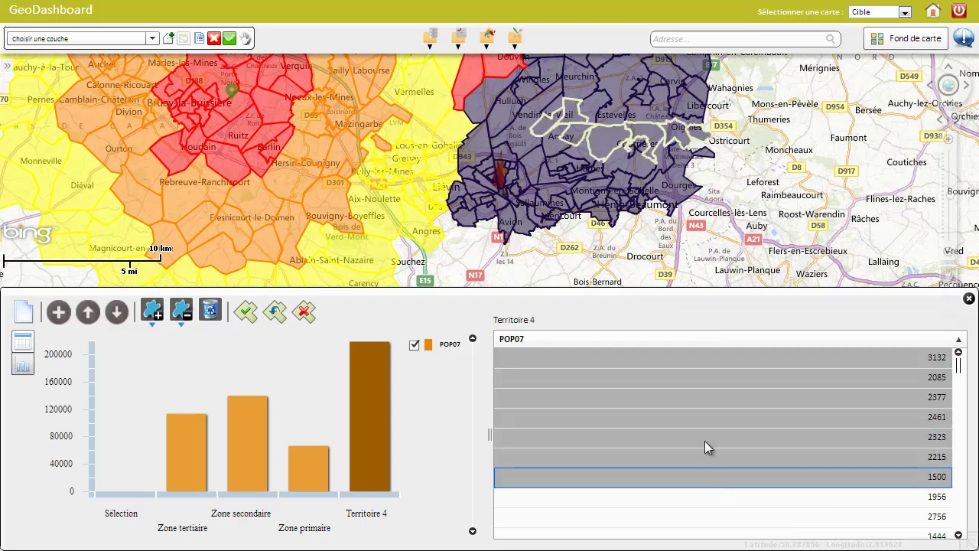
left_click_drag(692, 402, 306, 464)
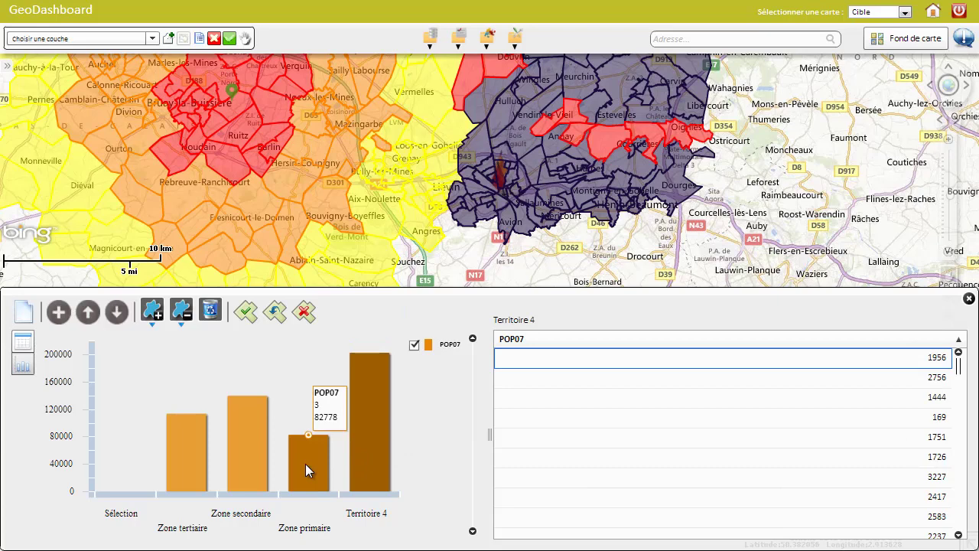